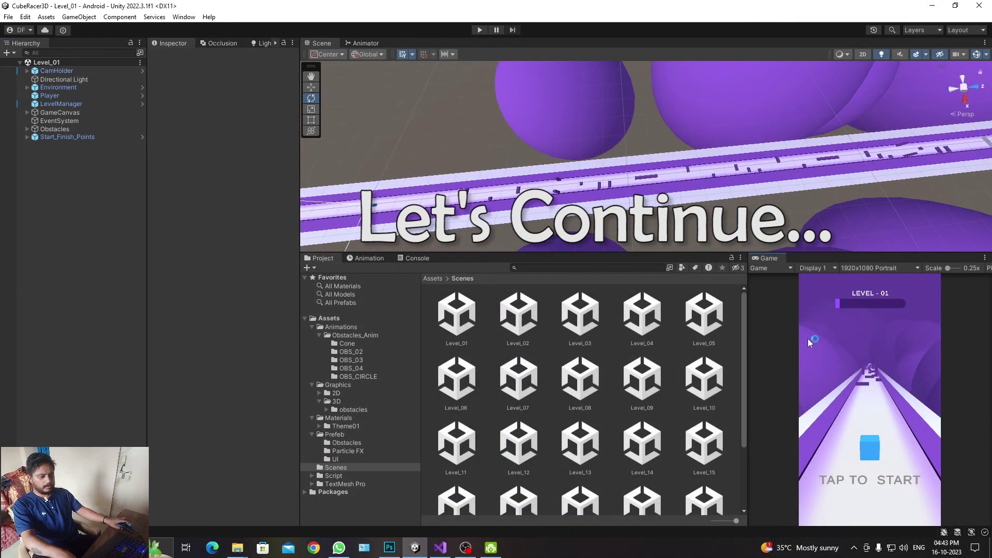
Select the Player object and open its PlayerScript.cs in Visual Studio.
scroll(527, 382, "down", 3)
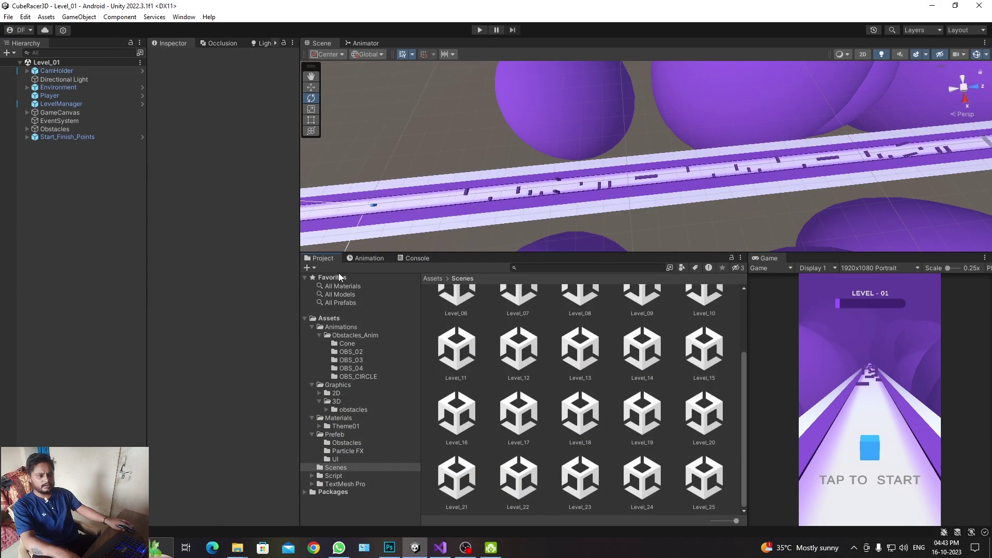
left_click(50, 95)
scroll(234, 362, "down", 4)
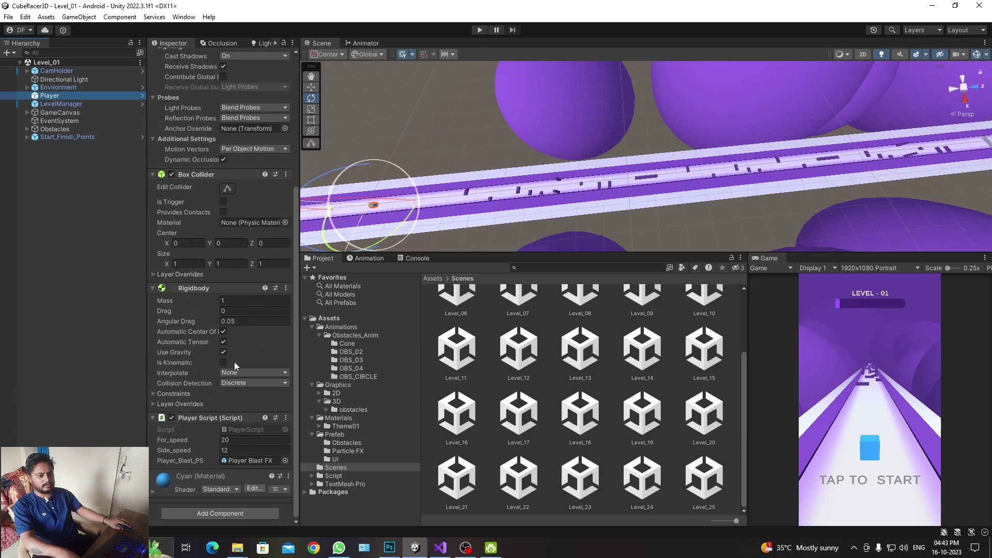
left_click(234, 430)
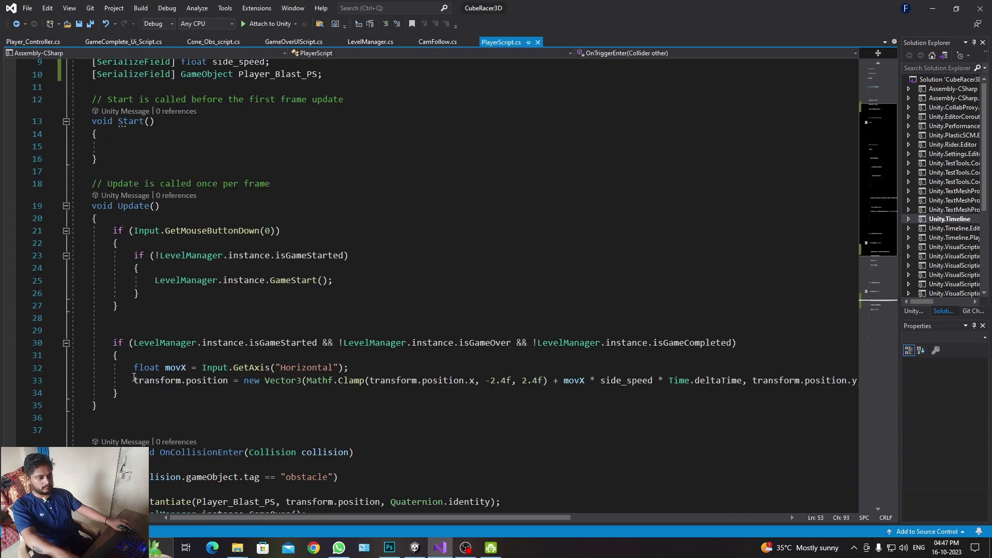
Block-comment out the old Horizontal movement lines 32–33.
left_click(134, 380)
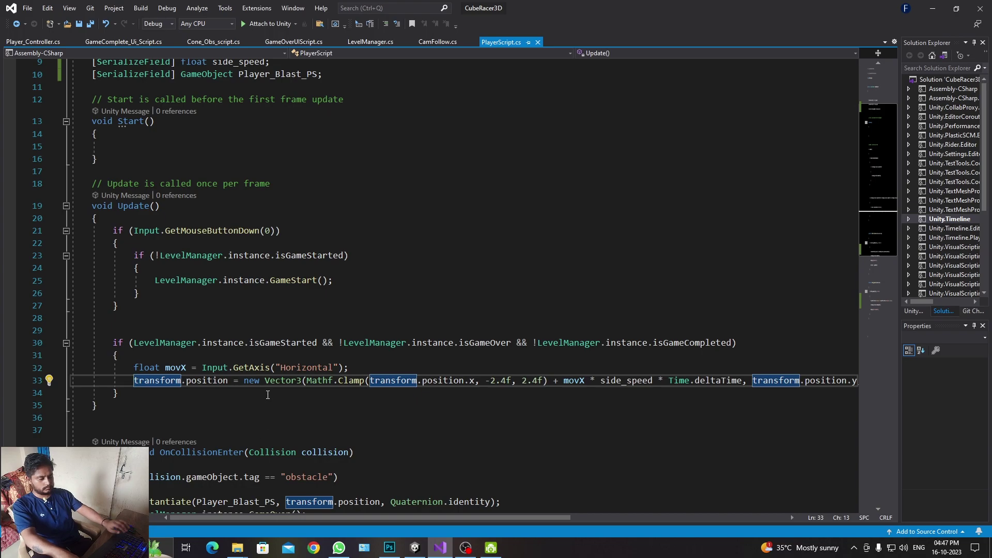
key("ctrl+k")
key("ctrl+c")
key("ctrl+k")
key("ctrl+u")
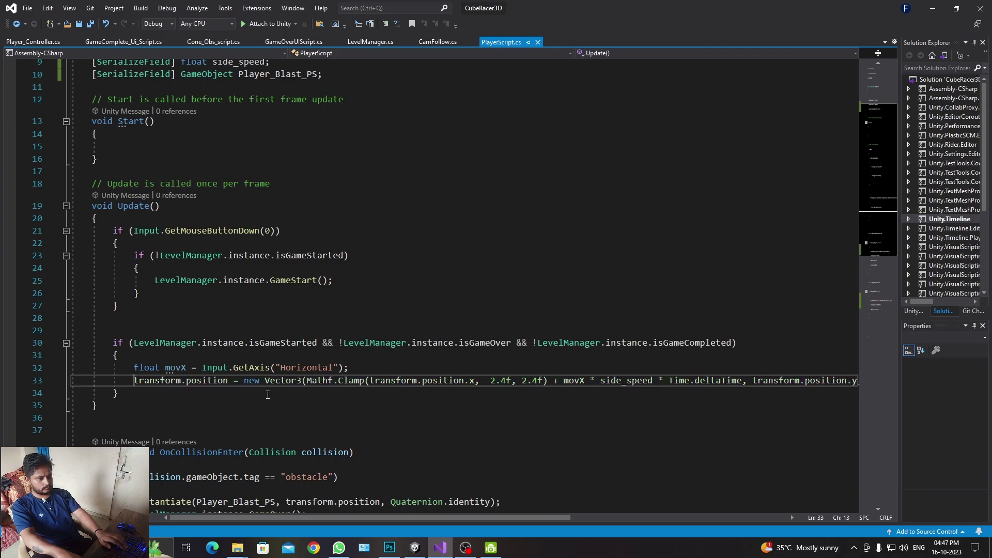
key("shift+End")
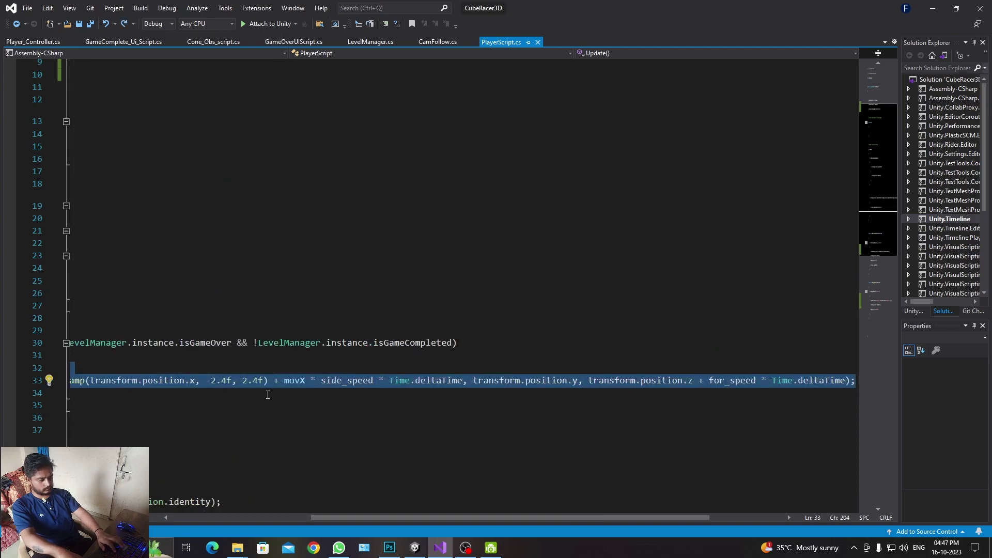
key("ctrl+shift+slash")
key("End")
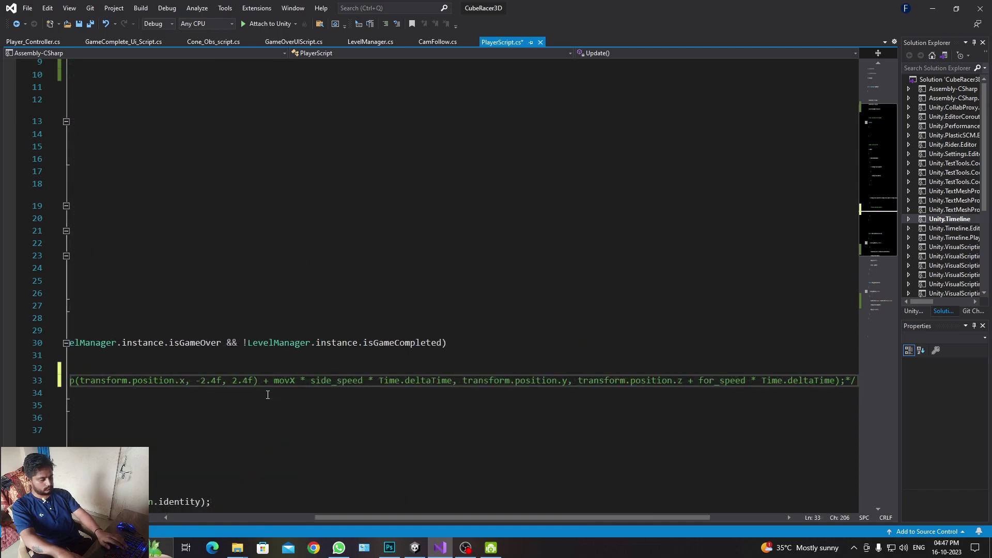
Paste the Mouse X/Y movement code below and replace sideSpeed with side_speed.
left_click(267, 395)
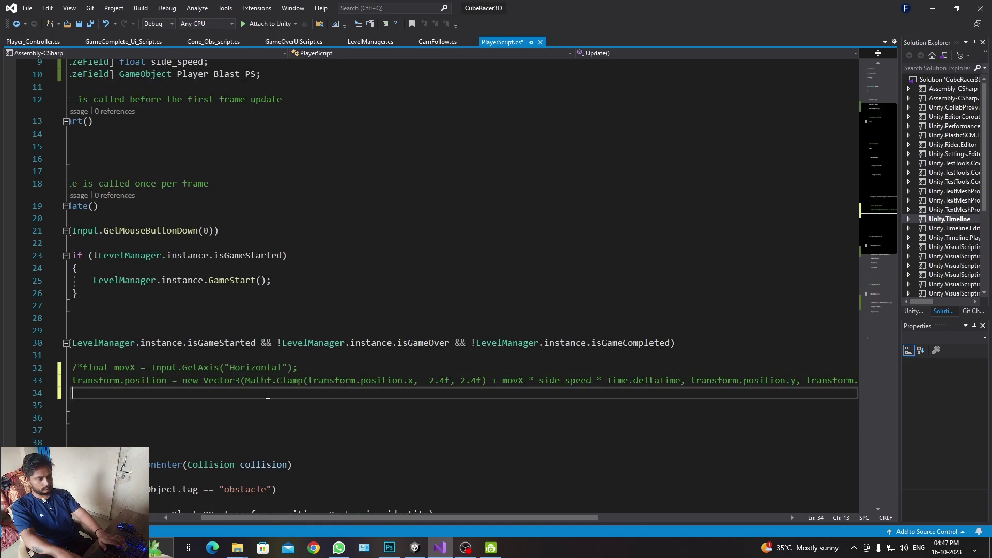
key("Return")
left_click_drag(232, 520, 201, 519)
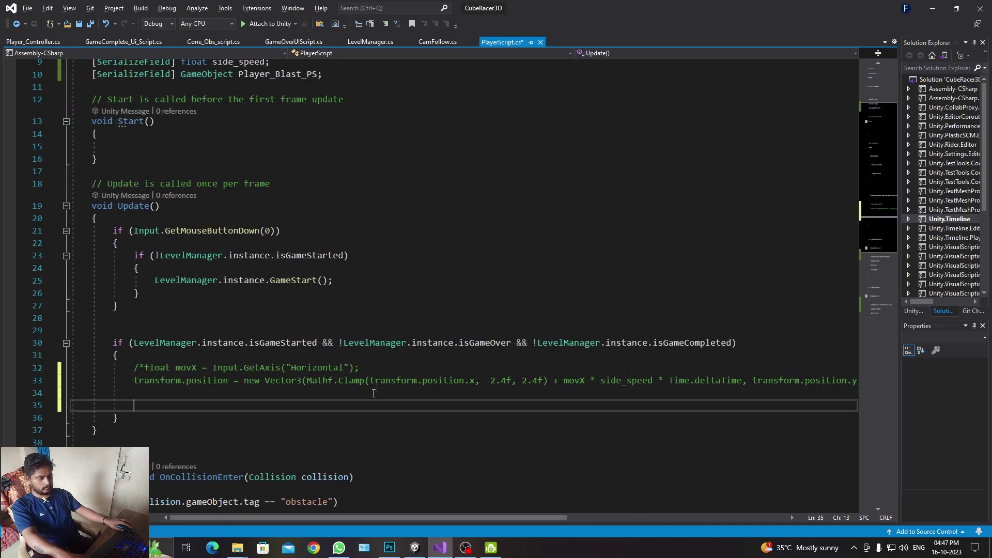
key("ctrl+v")
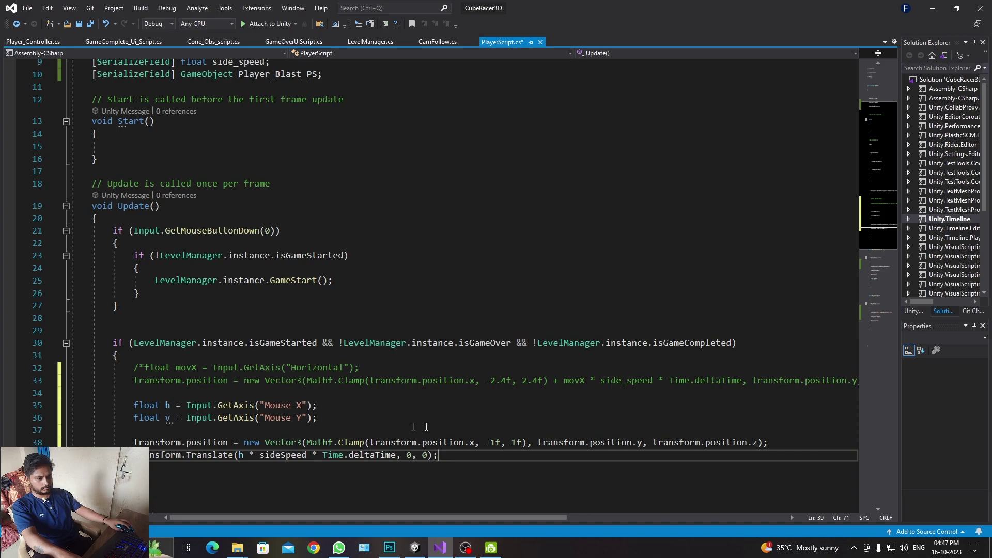
double_click(275, 455)
type("side_")
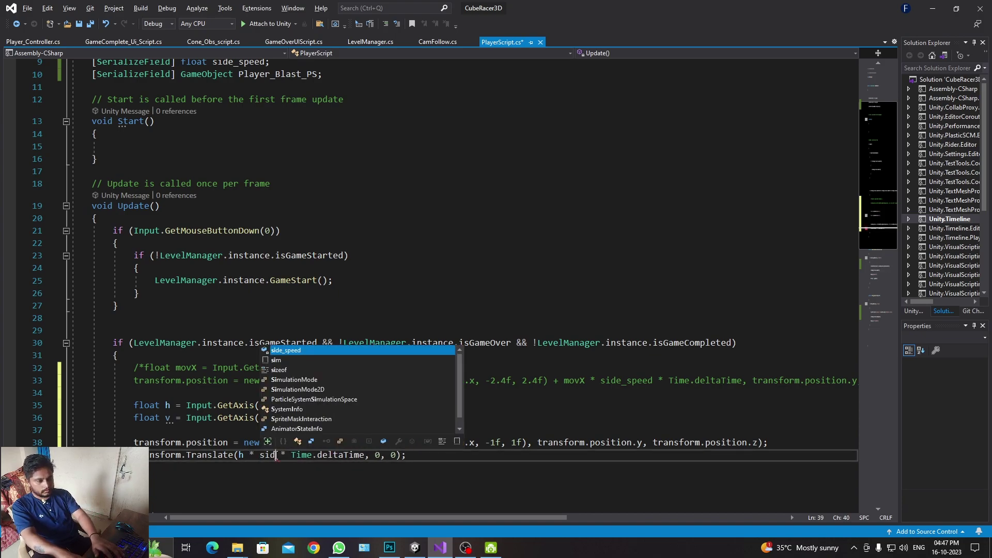
key("Tab")
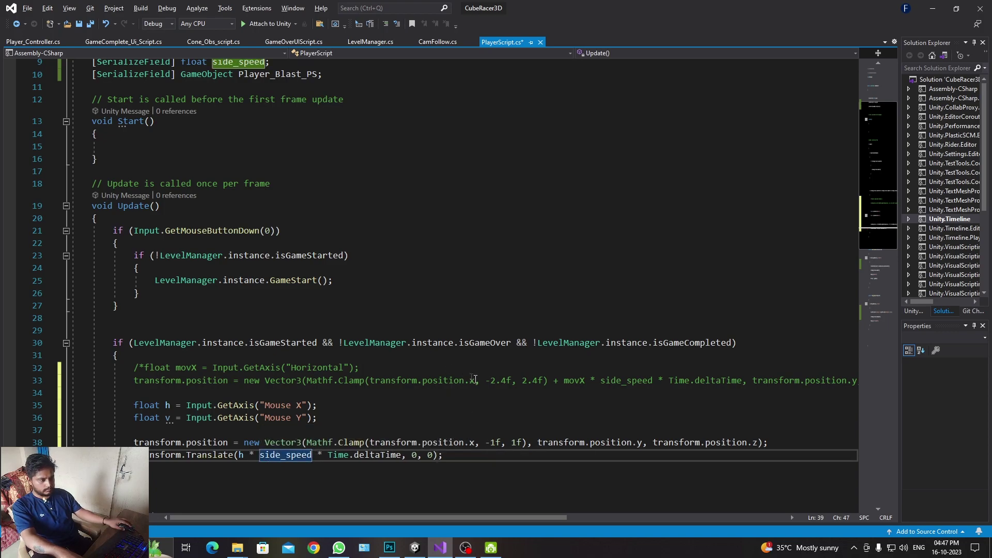
Change the clamp bounds on line 38 to -2.4 and 2.4.
left_click(501, 444)
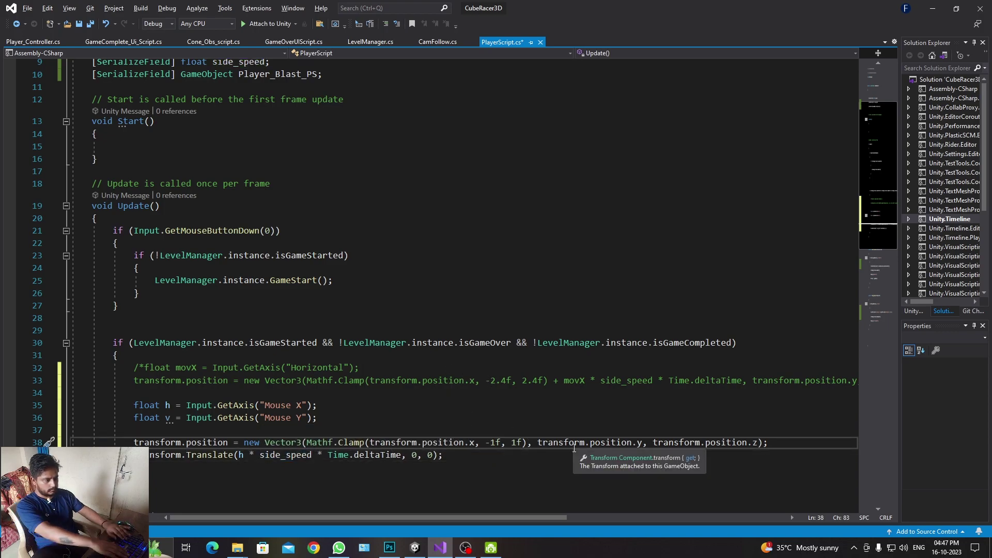
key("BackSpace")
key("BackSpace")
type("2.4")
key("Right")
key("Right")
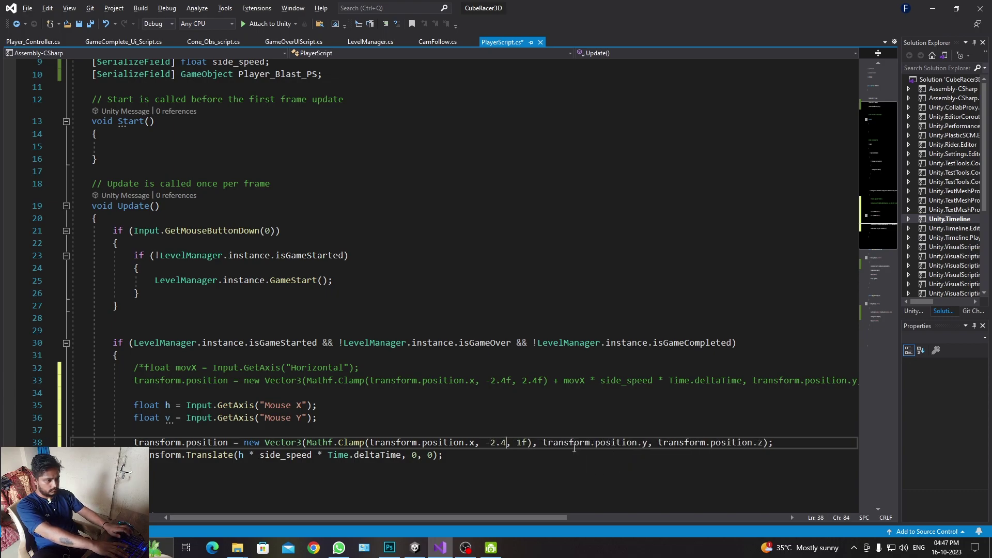
key("BackSpace")
type("2.4")
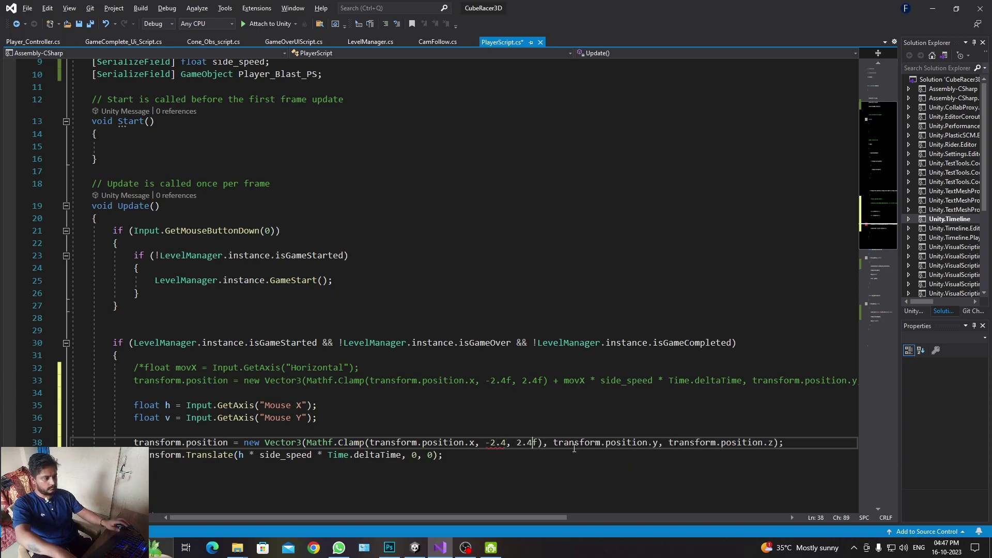
left_click(717, 455)
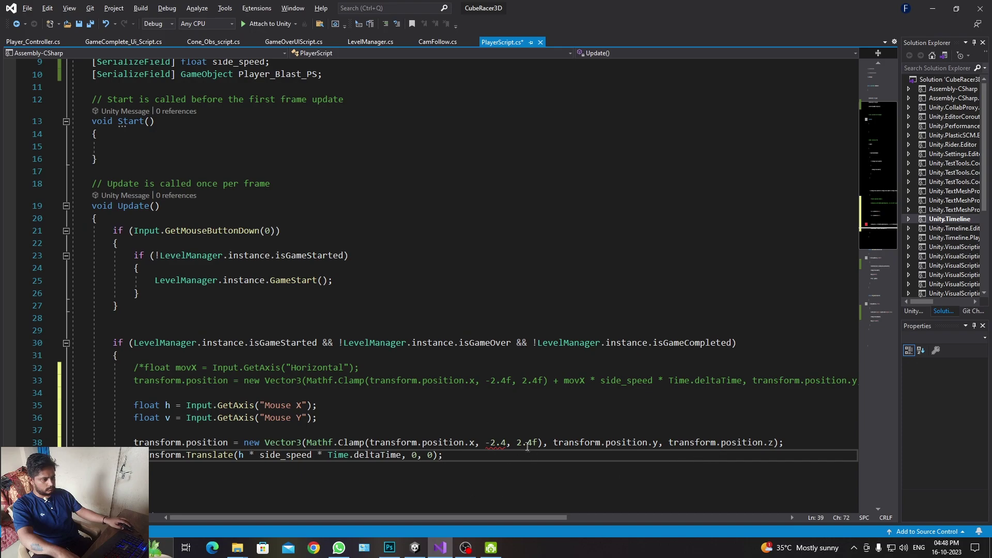
left_click(506, 444)
Add the f suffix to -2.4 and paste 'transform.position.z + for_speed * Time.deltaTime' into line 38's z, then save.
type("f")
left_click_drag(502, 517, 658, 500)
left_click(555, 380)
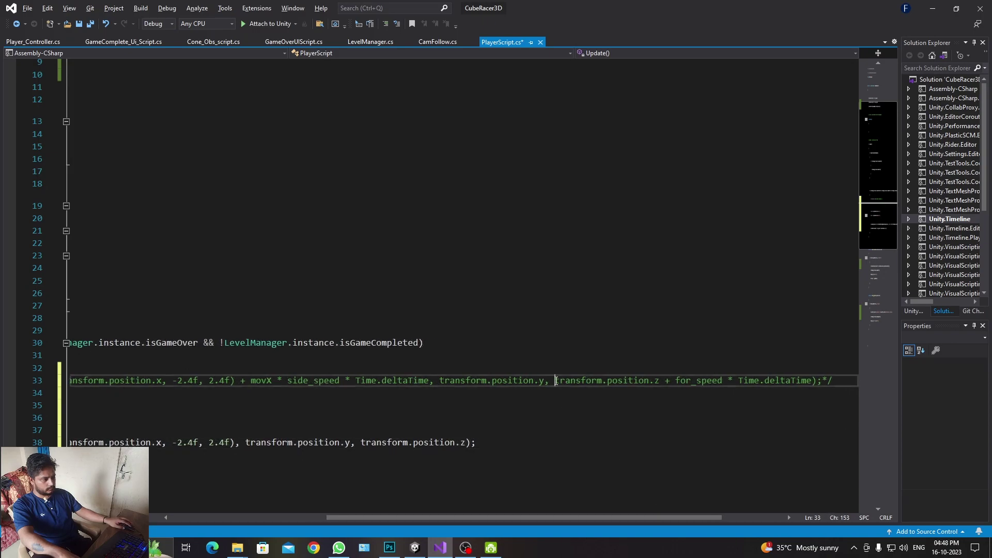
left_click_drag(556, 381, 817, 381)
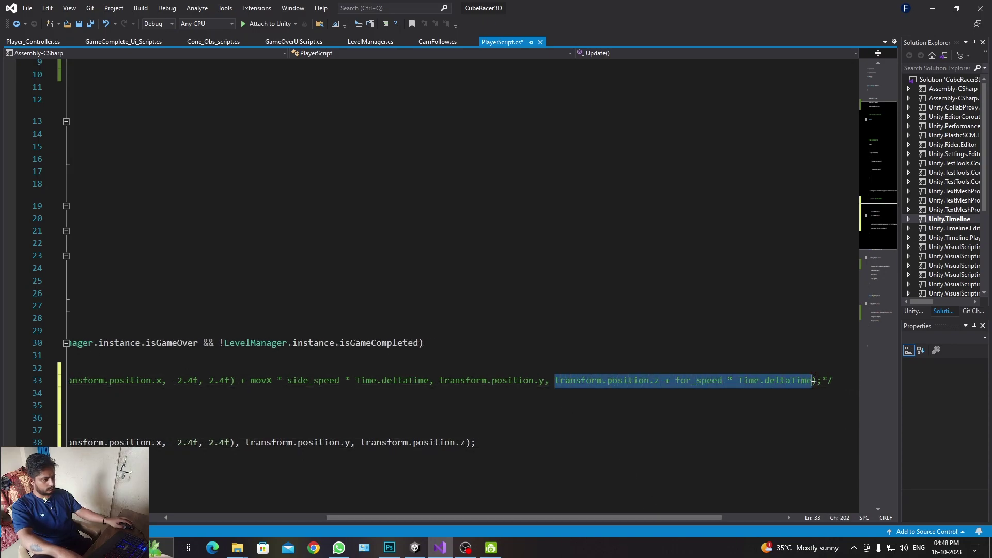
left_click_drag(469, 442, 361, 442)
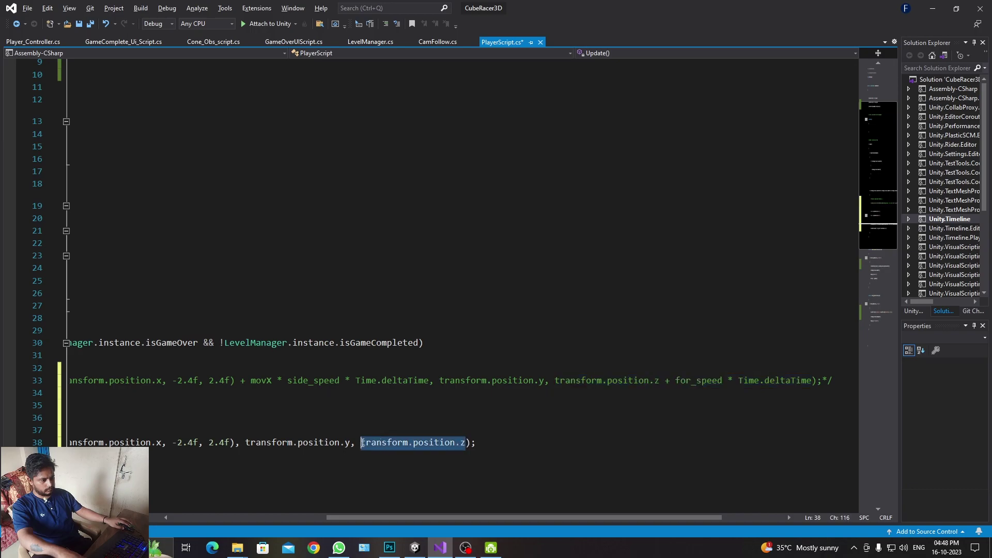
type("v")
key("ctrl+z")
key("ctrl+v")
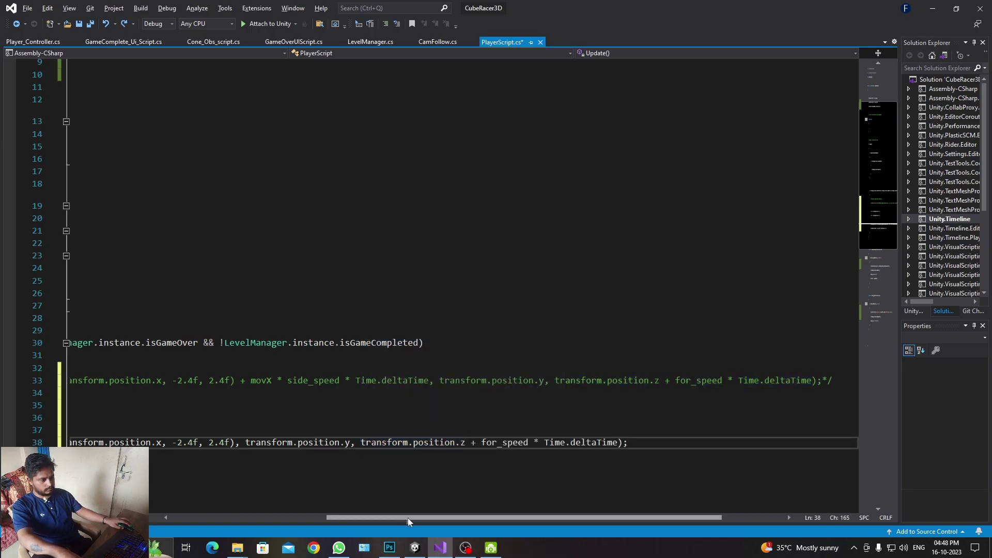
left_click_drag(385, 517, 230, 517)
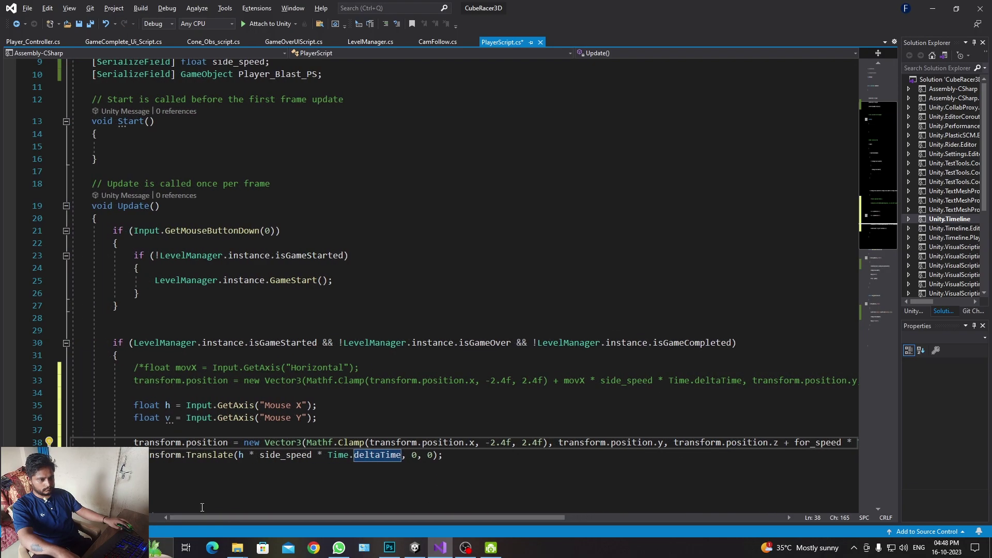
key("ctrl+s")
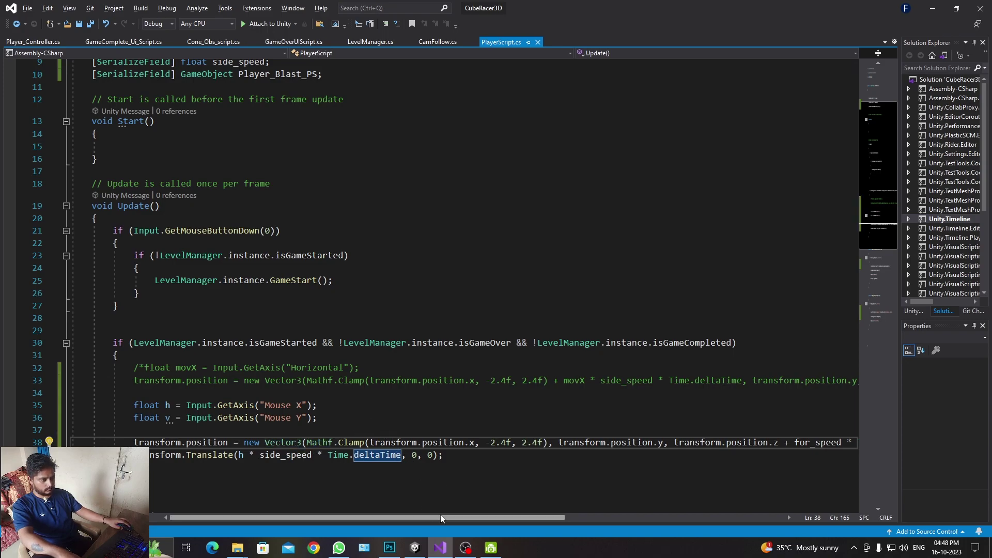
Delete the unused Mouse Y line and save PlayerScript.cs again.
mouse_move(442, 517)
left_mouse_down()
mouse_move(520, 517)
mouse_move(444, 519)
left_mouse_up()
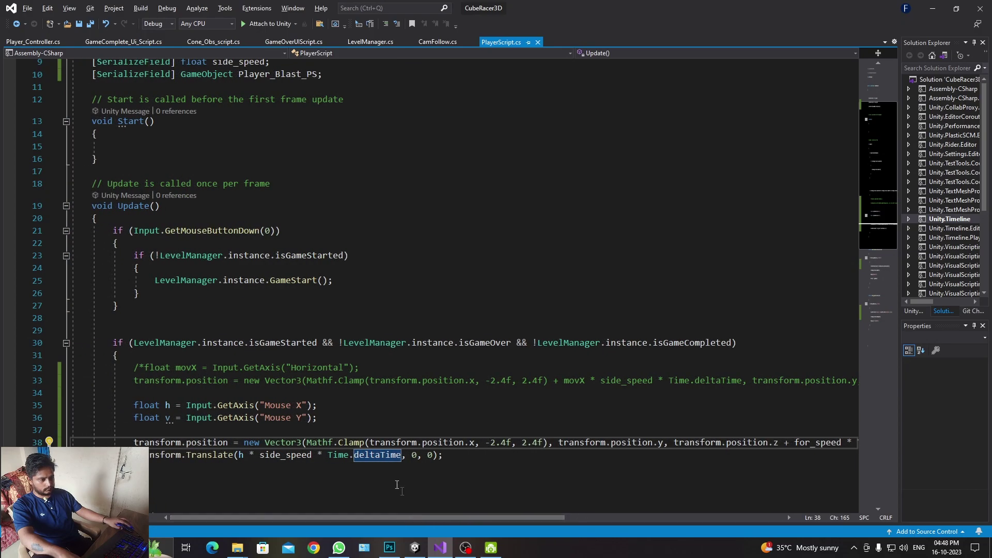
left_click(336, 419)
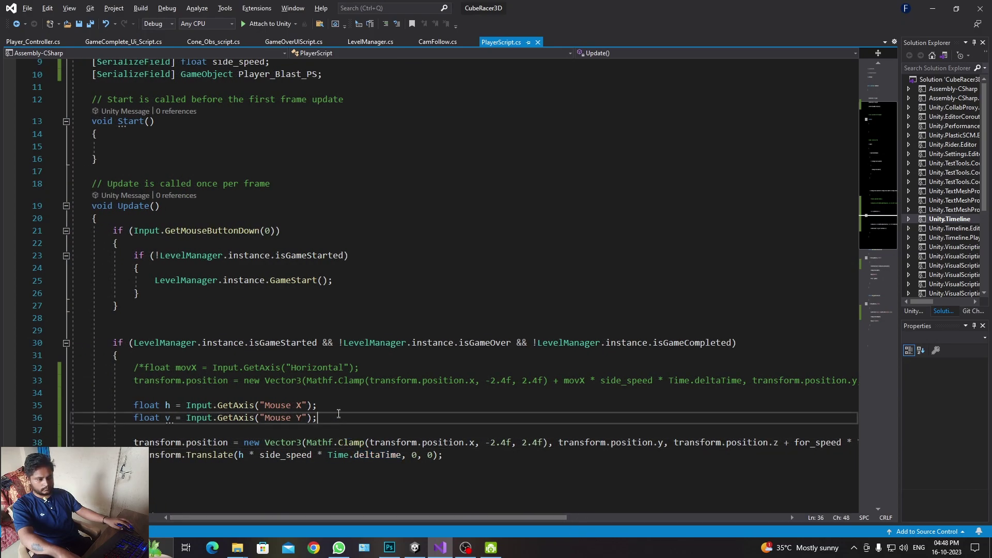
key("shift+Home")
key("BackSpace")
key("BackSpace")
key("ctrl+s")
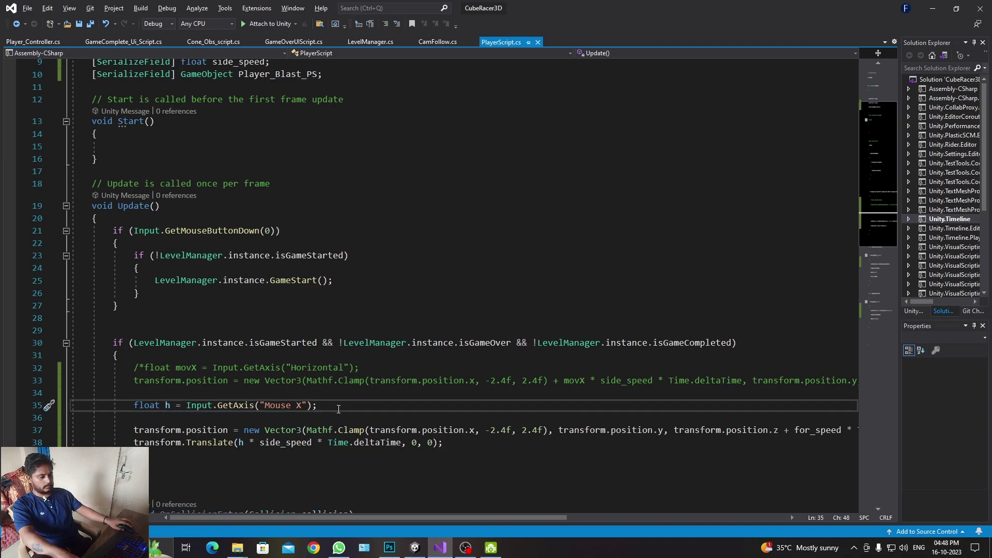
key("alt+Tab")
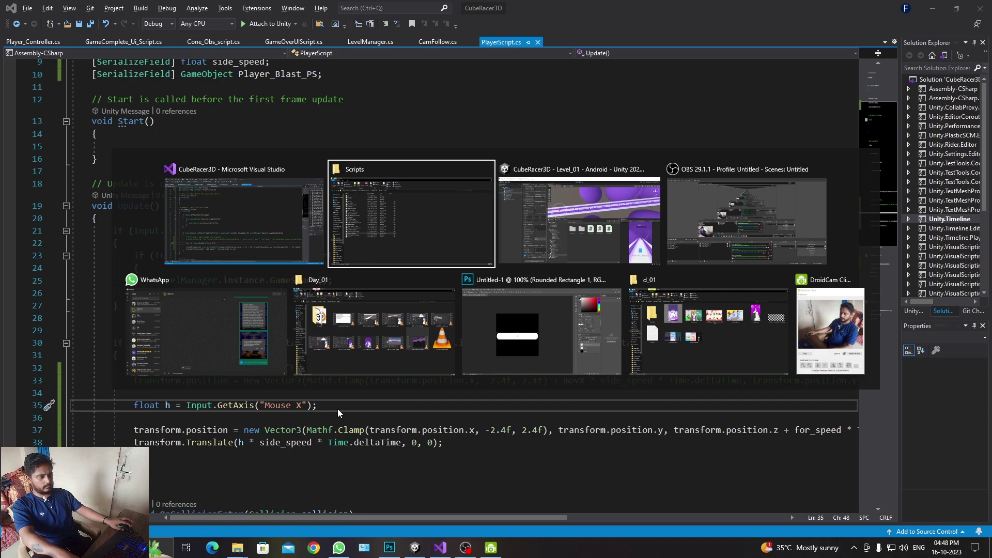
Play-test the new mouse movement in the Game view, then stop play mode.
key("alt+Tab")
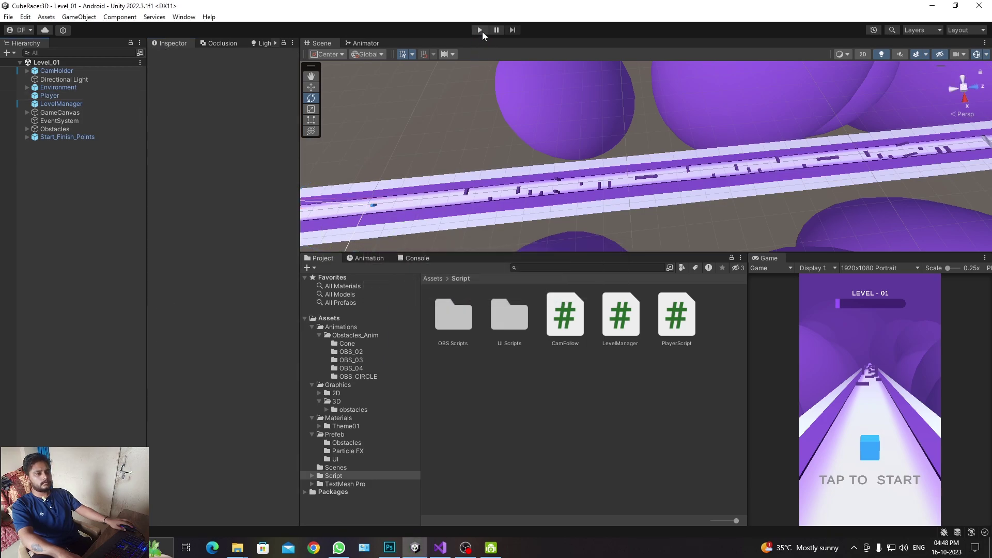
left_click(480, 29)
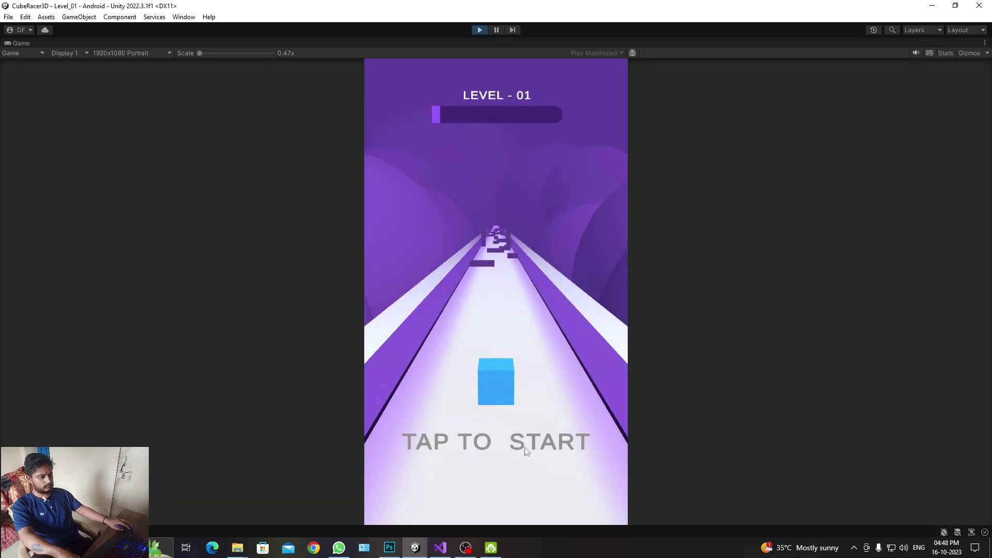
left_click(525, 448)
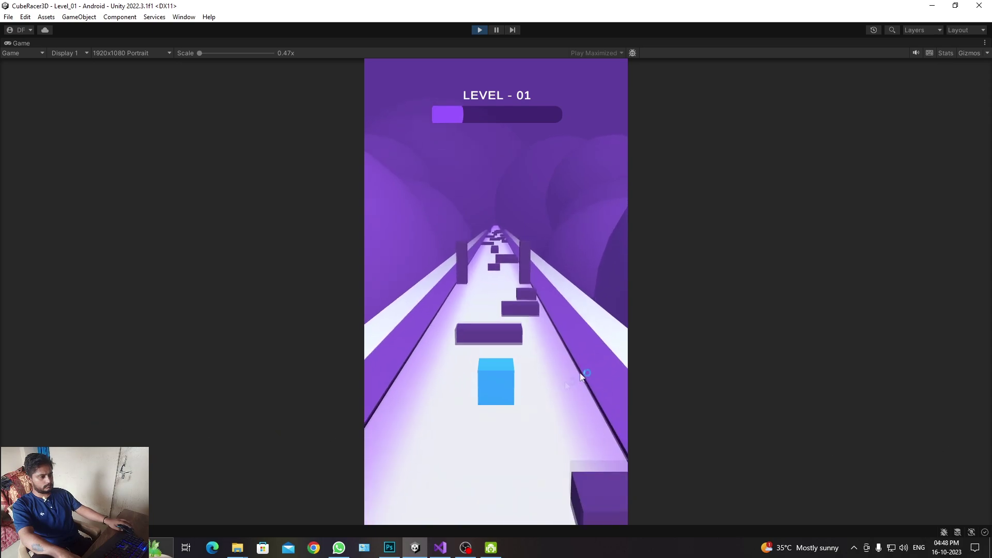
left_click(479, 30)
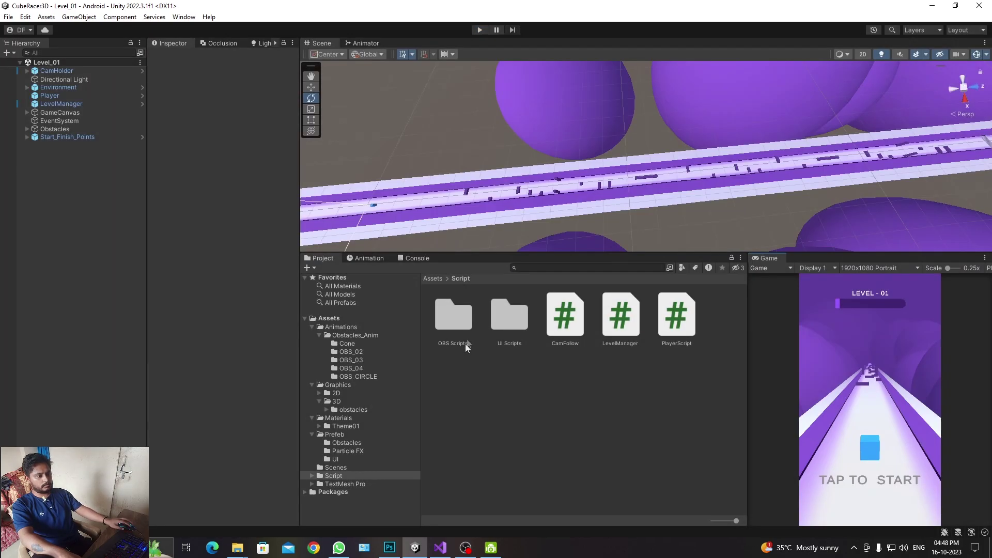
Build the Android APK from Build Settings, saving it as 'CuberRacer3D'.
key("ctrl+shift+b")
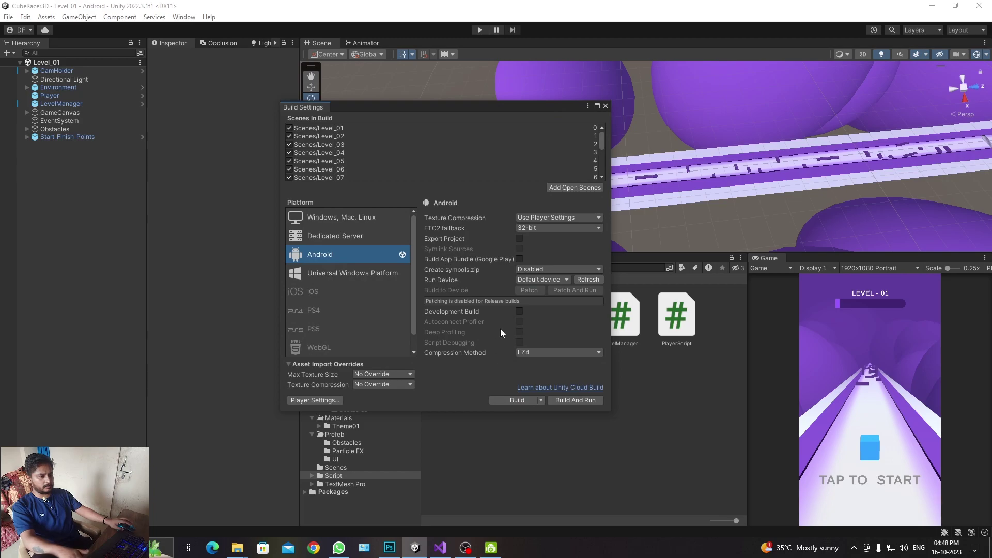
scroll(465, 152, "down", 6)
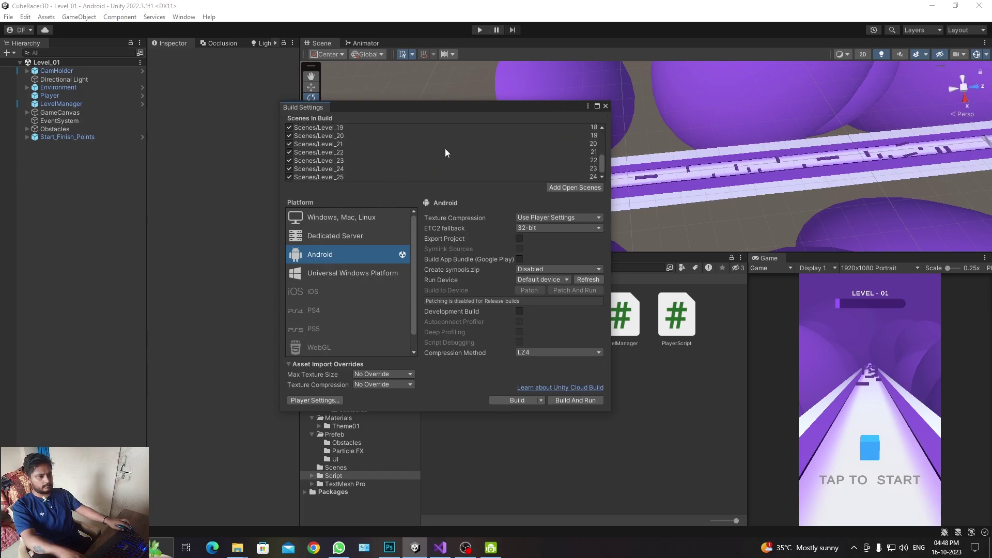
scroll(476, 158, "up", 6)
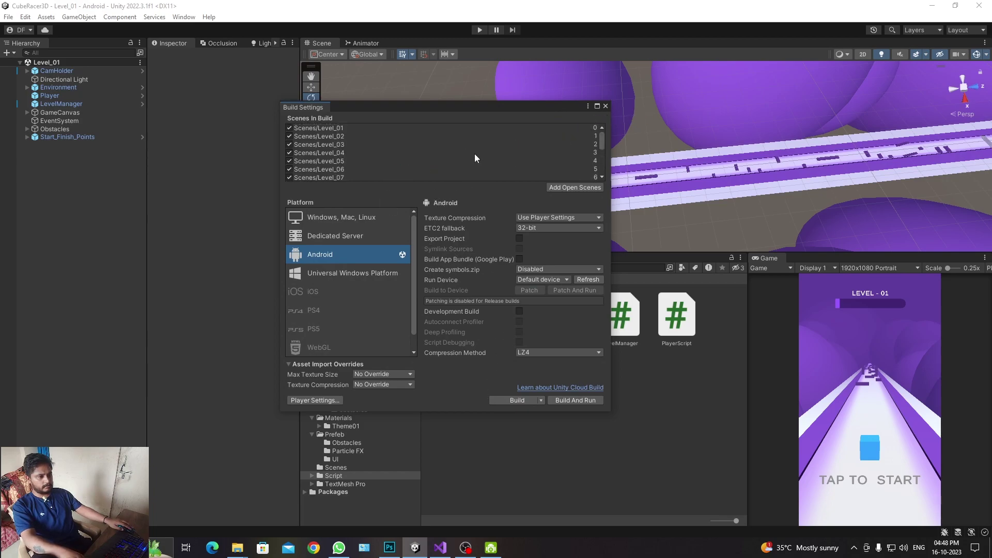
left_click(516, 399)
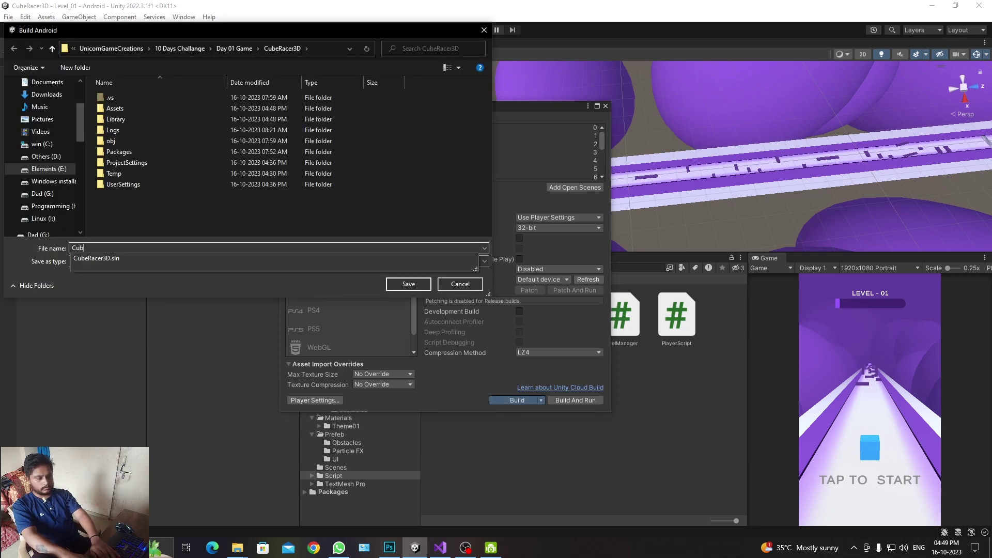
type("CuberRacer3D")
key("Return")
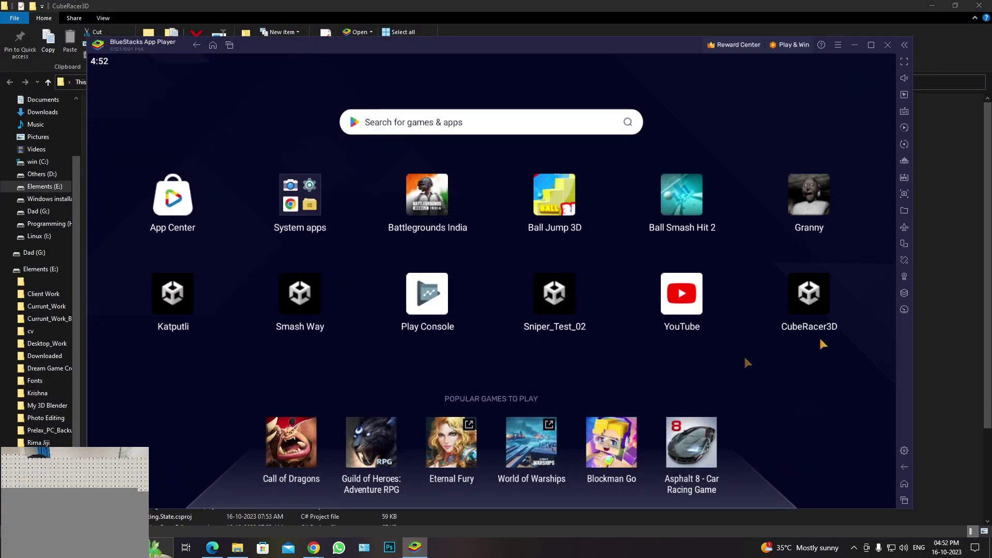
Launch CubeRacer3D in BlueStacks in portrait, restart after Game Over and steer the cube left and right.
left_click(810, 299)
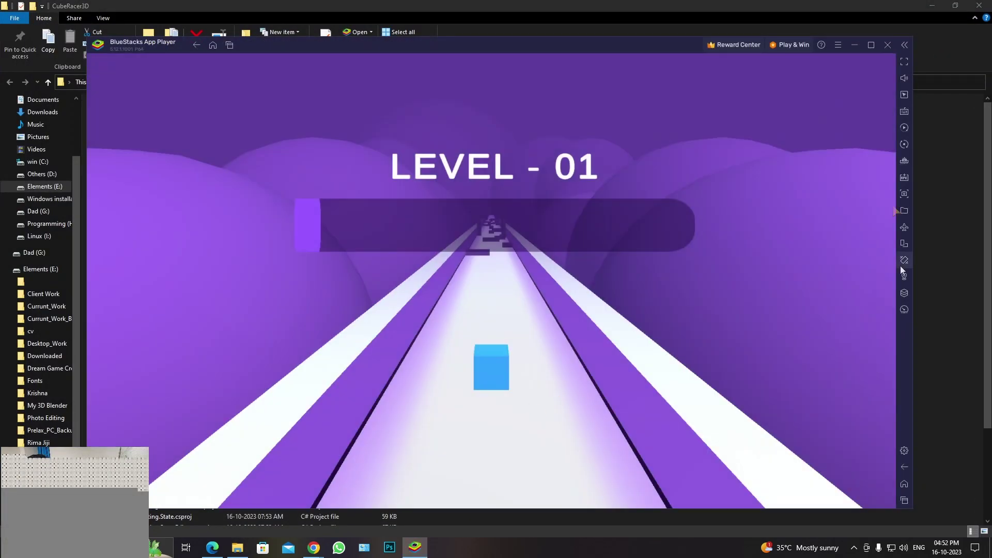
left_click(563, 297)
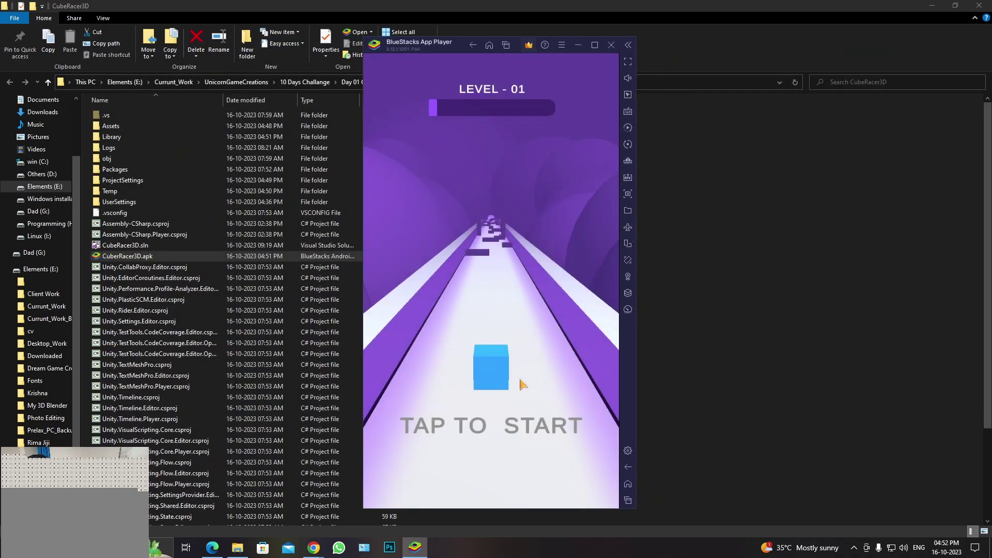
left_click(512, 401)
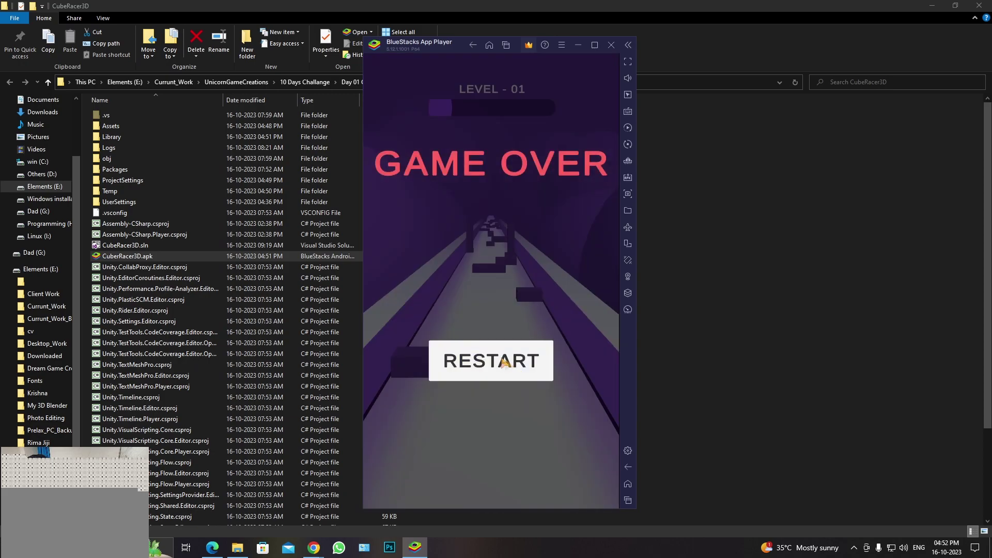
left_click(520, 379)
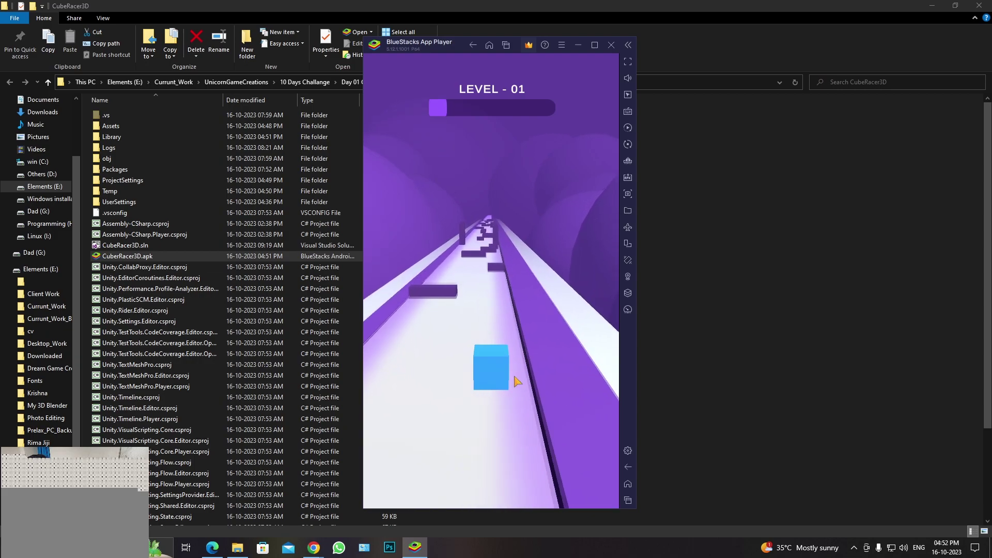
left_click_drag(518, 381, 495, 385)
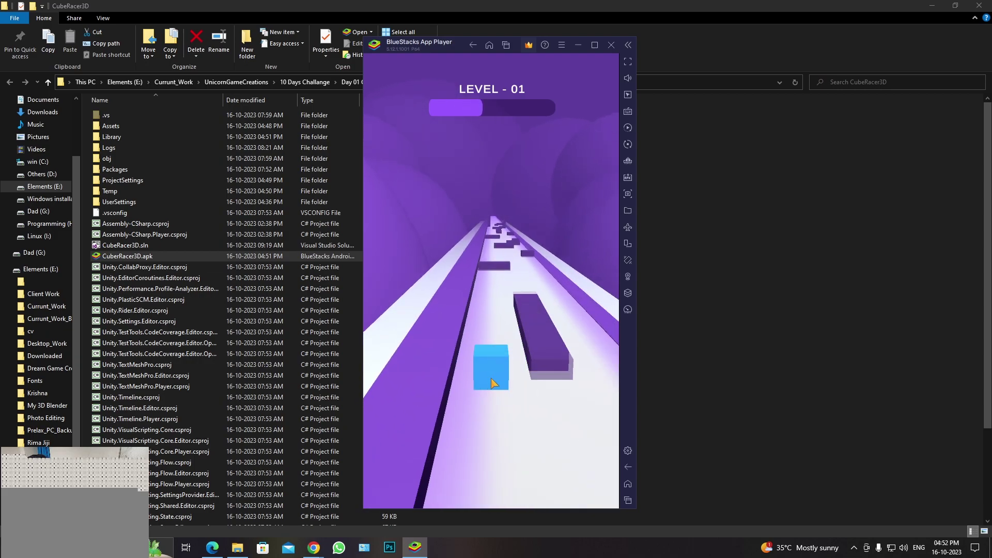
mouse_move(492, 383)
left_mouse_down()
mouse_move(507, 380)
mouse_move(495, 375)
left_mouse_up()
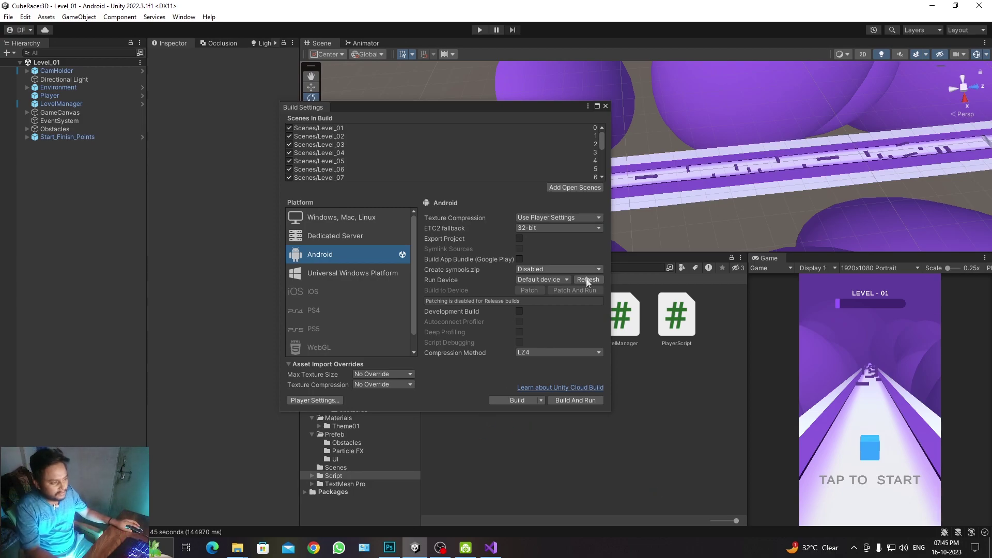
Open Player Settings from Build Settings and make the Project Settings window taller.
left_click(315, 400)
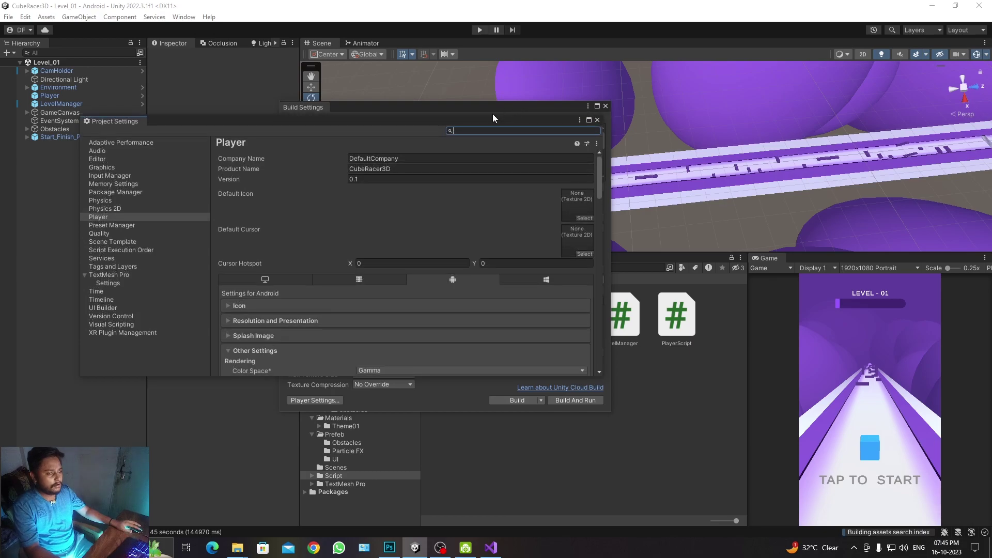
mouse_move(492, 118)
left_mouse_down()
mouse_move(483, 92)
mouse_move(600, 92)
left_mouse_up()
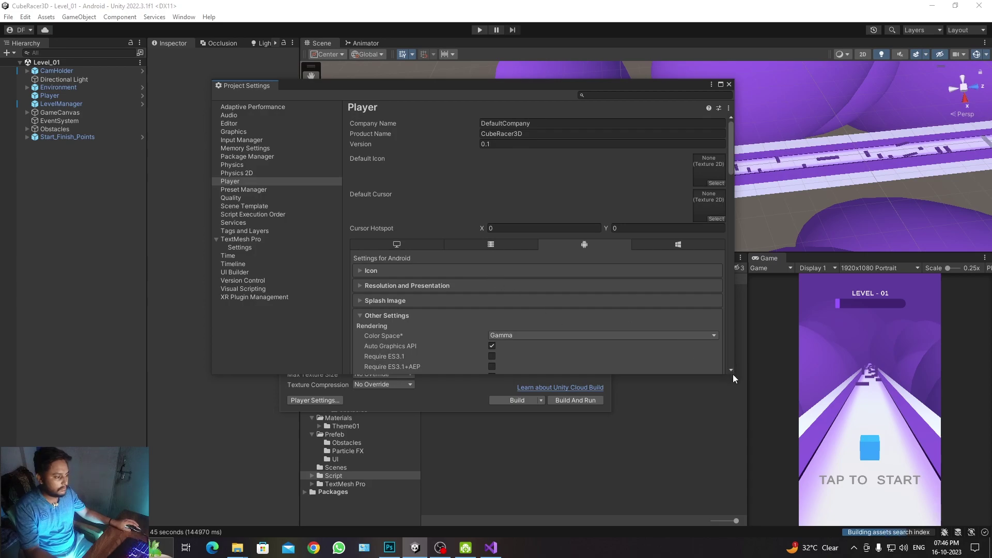
Set the Android Default Orientation to Portrait under Resolution and Presentation.
left_click_drag(733, 374, 724, 472)
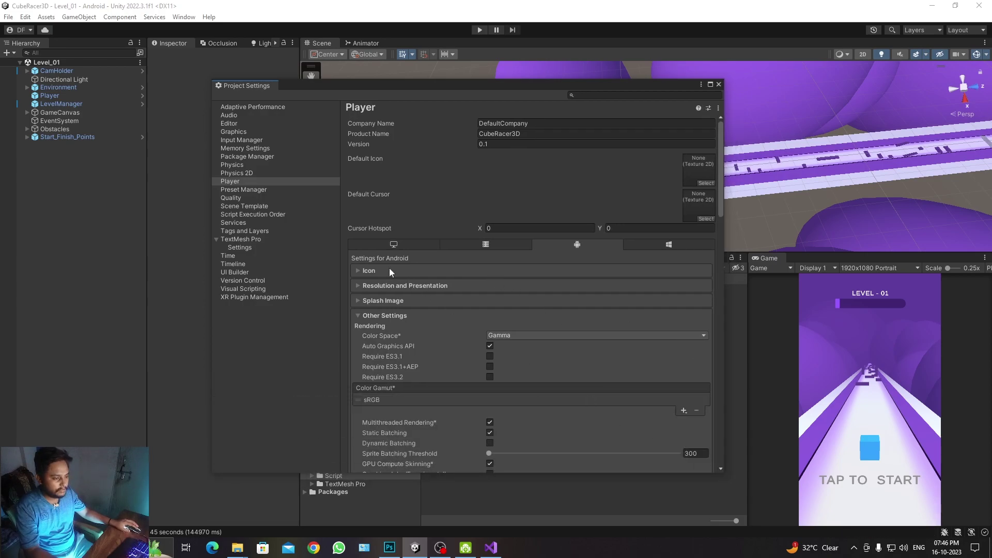
left_click(391, 286)
scroll(514, 371, "down", 2)
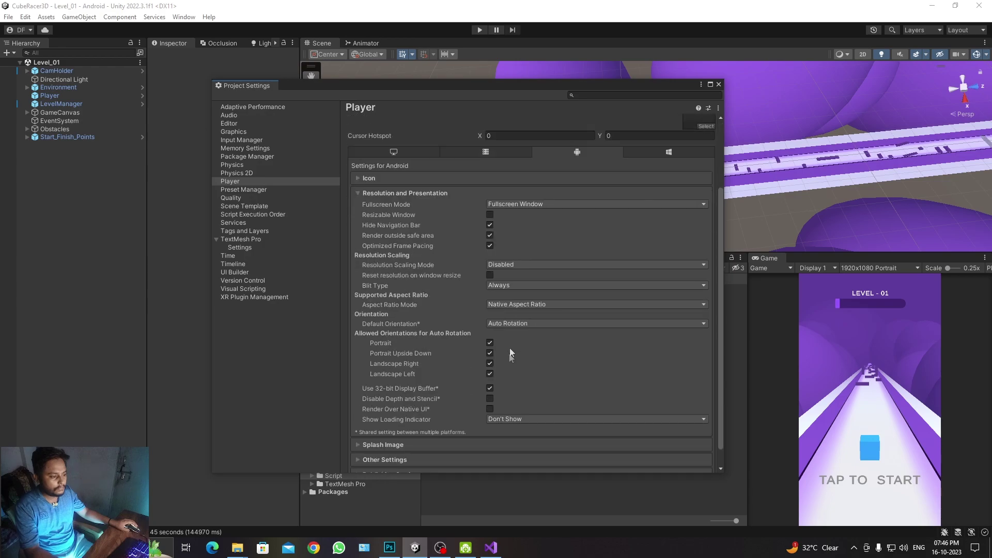
left_click(510, 350)
left_click(514, 332)
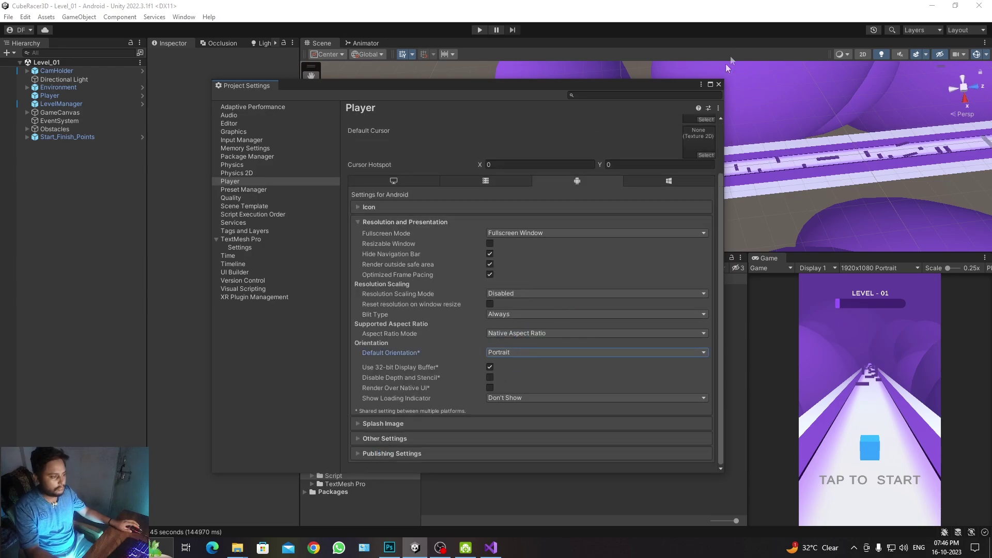
scroll(597, 210, "up", 2)
scroll(449, 396, "down", 2)
In Other Settings, override the package name, use IL2CPP with ARM64, and set minimum API level 23.
left_click(371, 441)
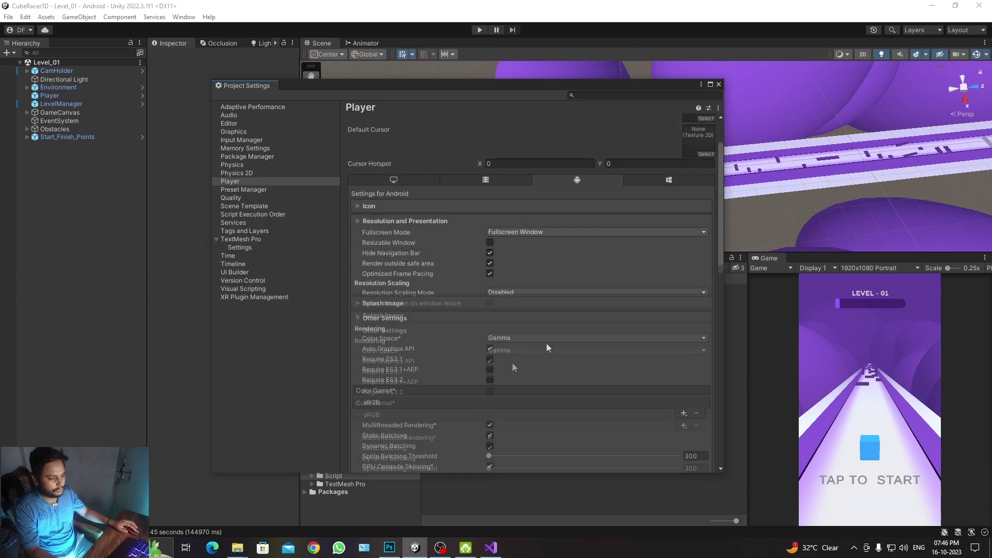
scroll(547, 344, "down", 8)
scroll(553, 285, "down", 1)
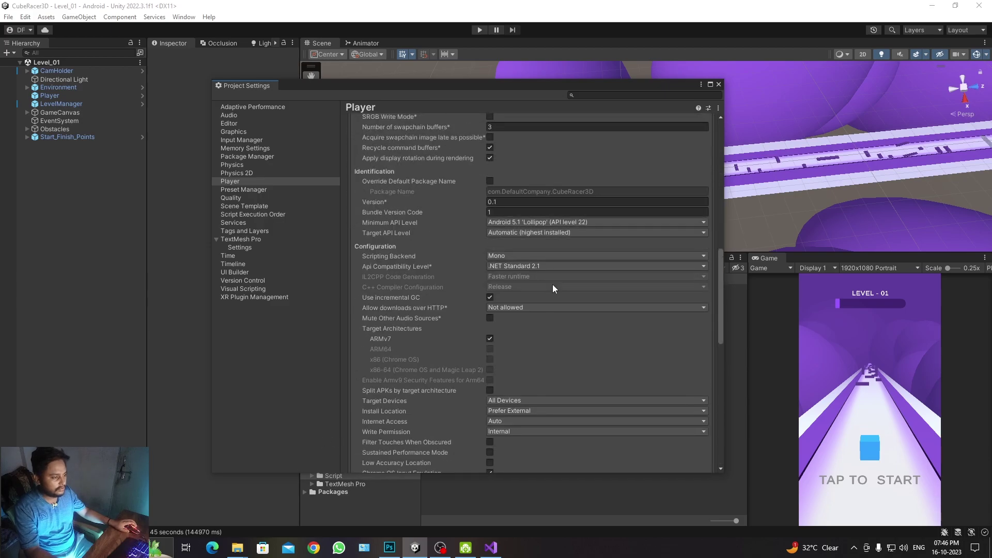
left_click(490, 182)
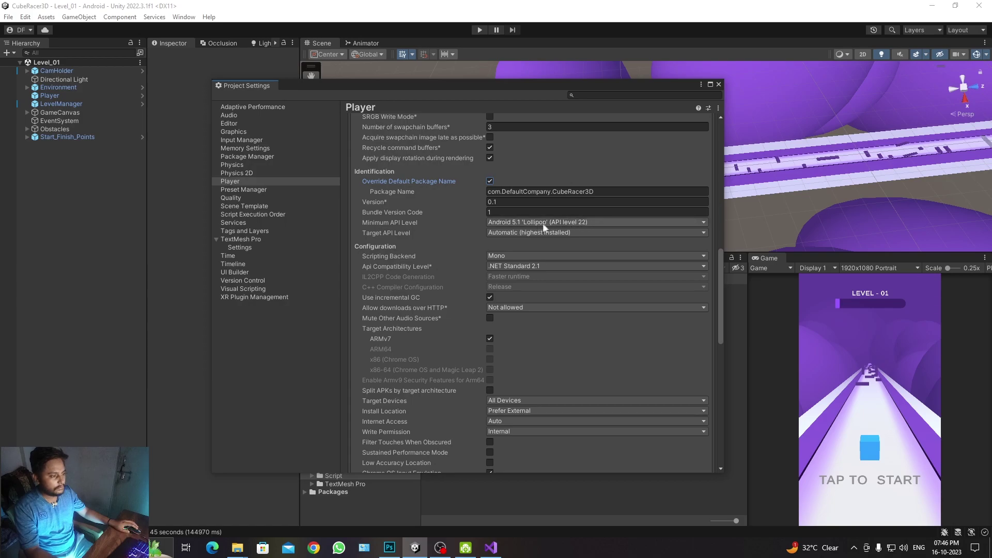
left_click(515, 260)
left_click(523, 275)
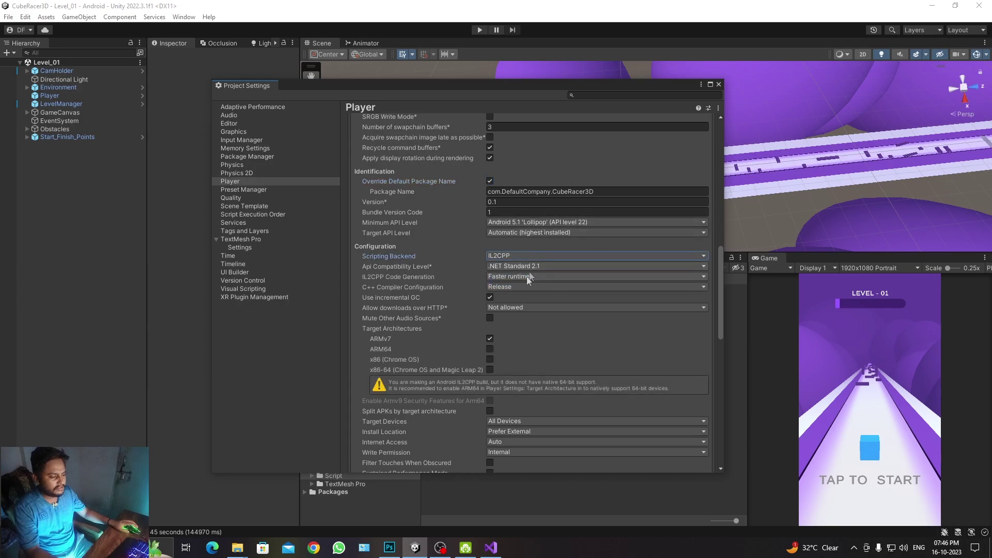
left_click(490, 349)
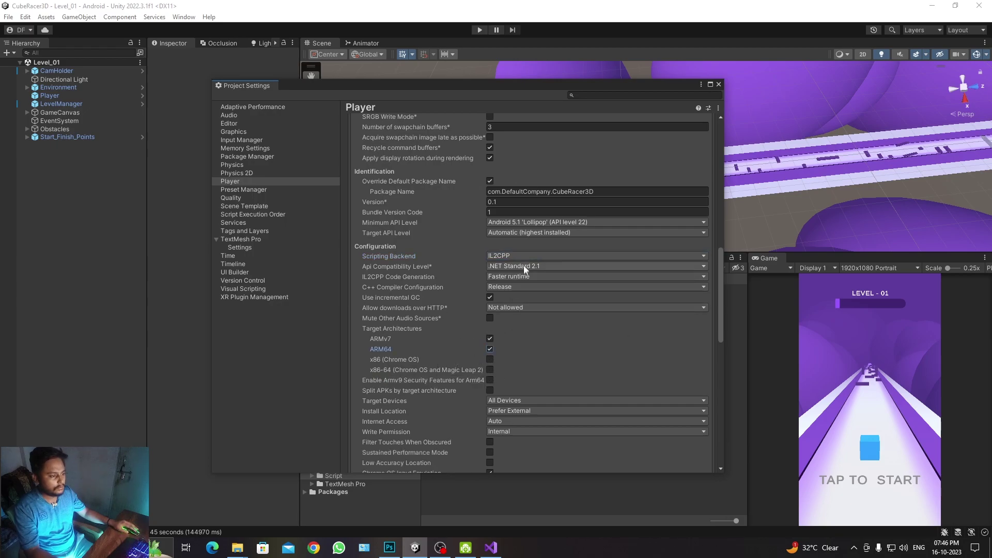
left_click(528, 223)
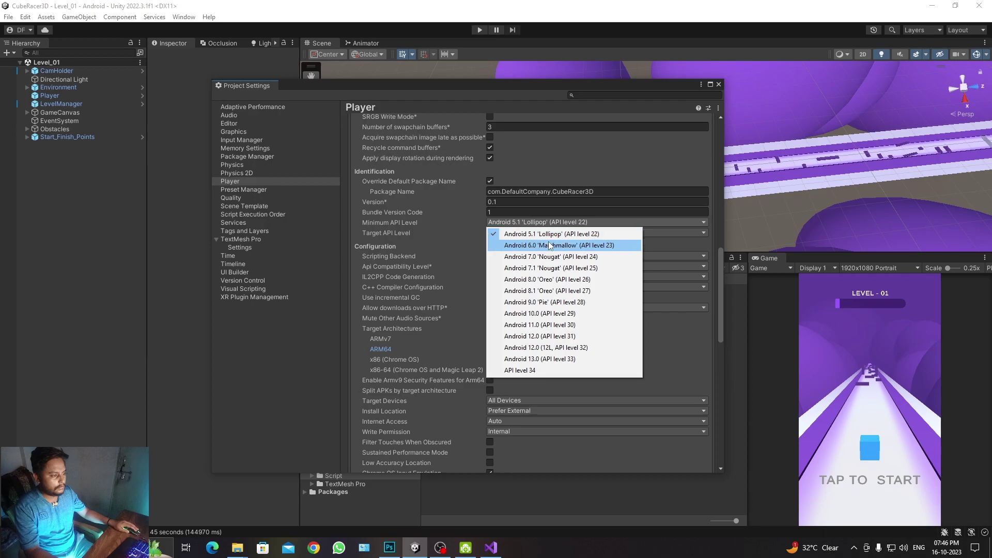
left_click(543, 240)
left_click(543, 234)
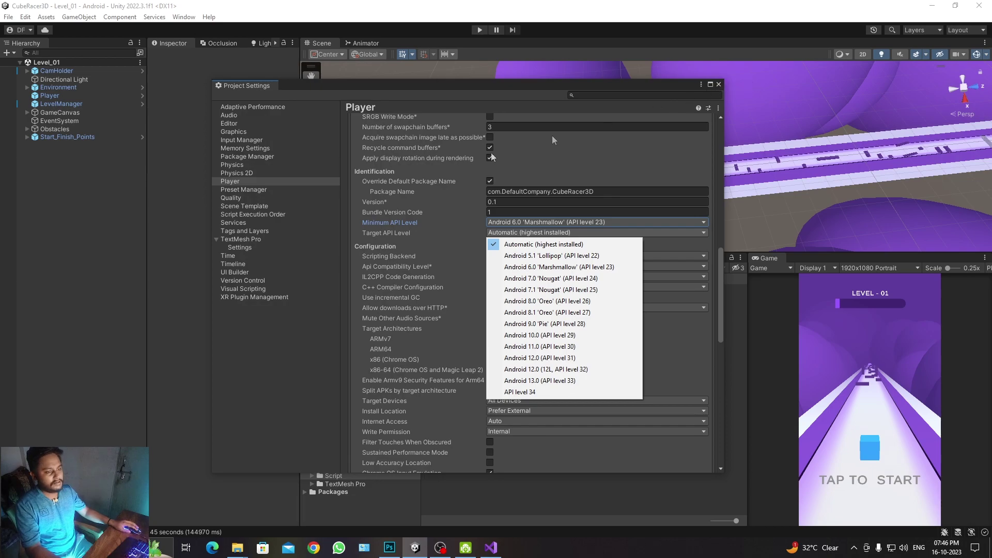
left_click(230, 197)
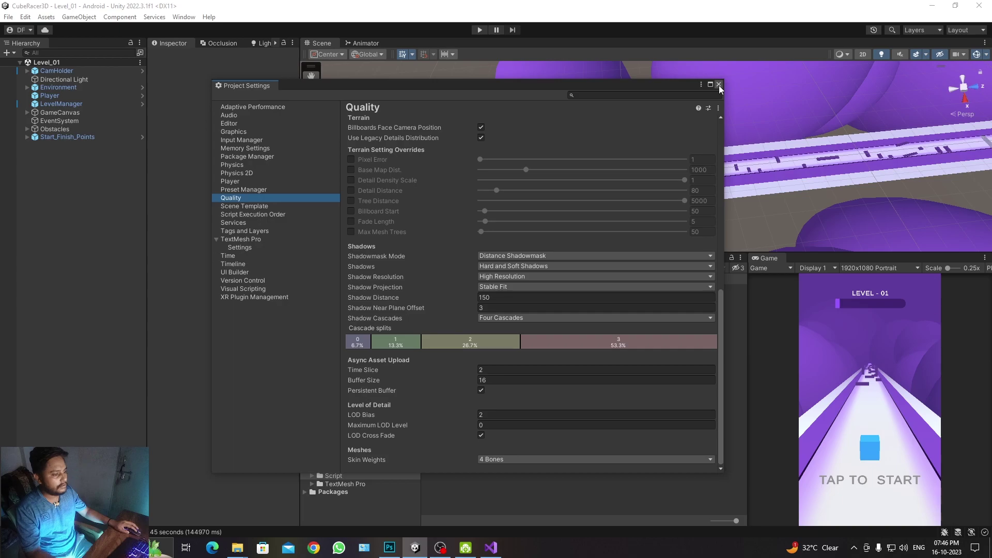
Make Medium the active quality level and the default for both platforms.
scroll(538, 175, "up", 10)
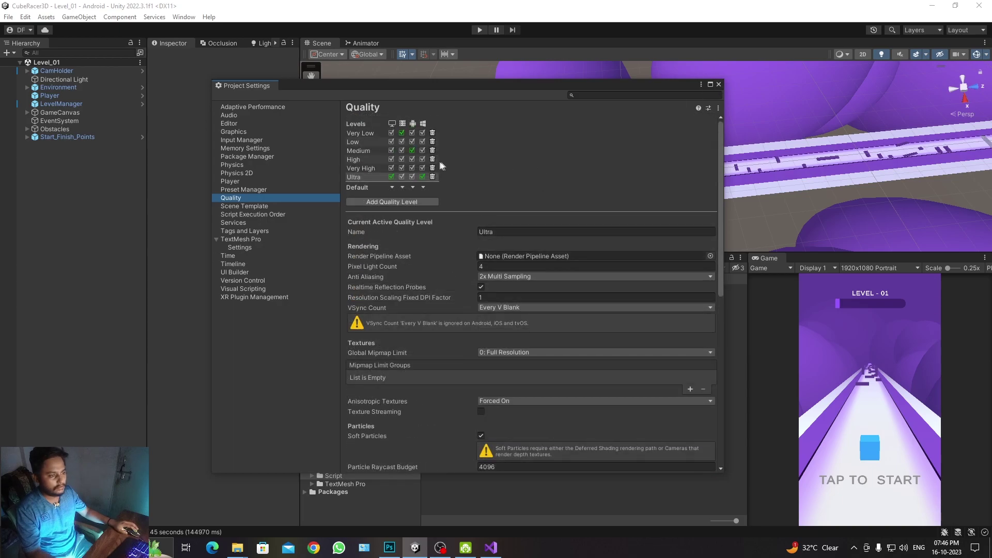
left_click(371, 152)
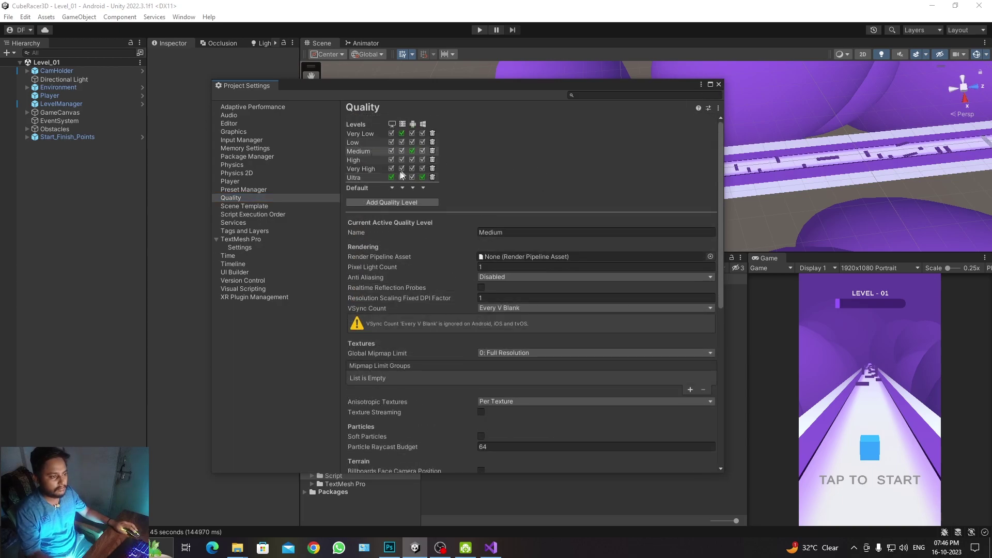
left_click(392, 189)
left_click(415, 224)
left_click(403, 188)
left_click(416, 222)
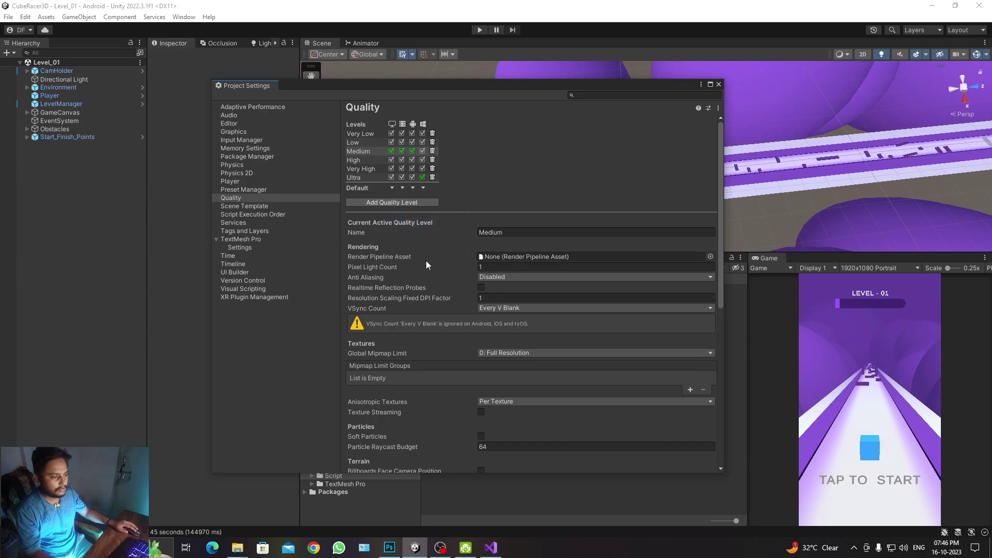
Keep anti-aliasing disabled, set VSync to Don't Sync and disable anisotropic textures.
left_click(488, 281)
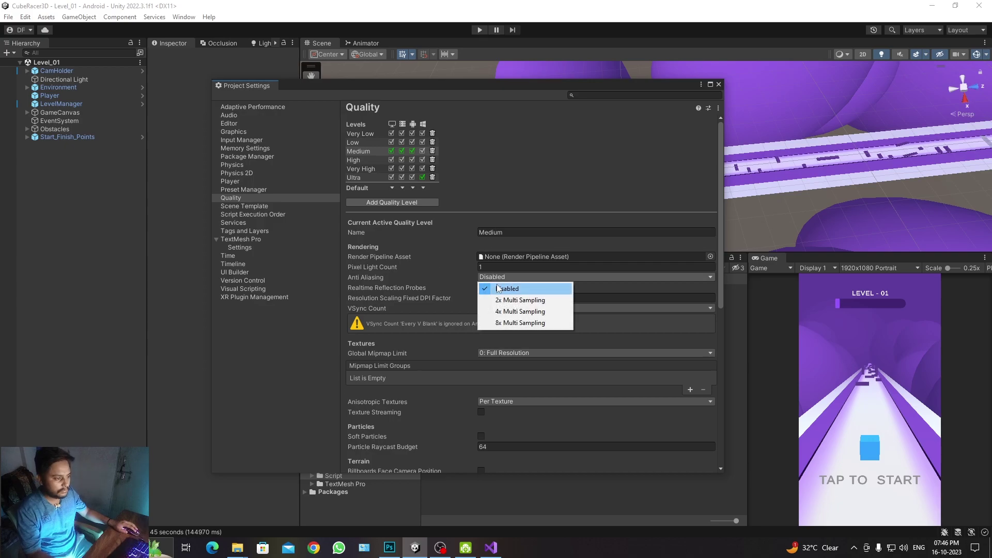
left_click(498, 288)
left_click(499, 309)
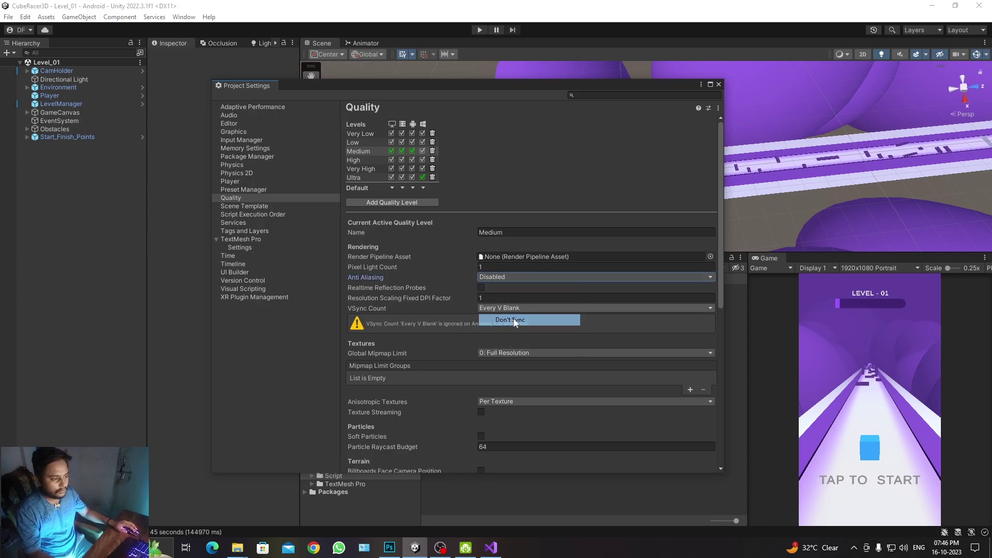
left_click(510, 321)
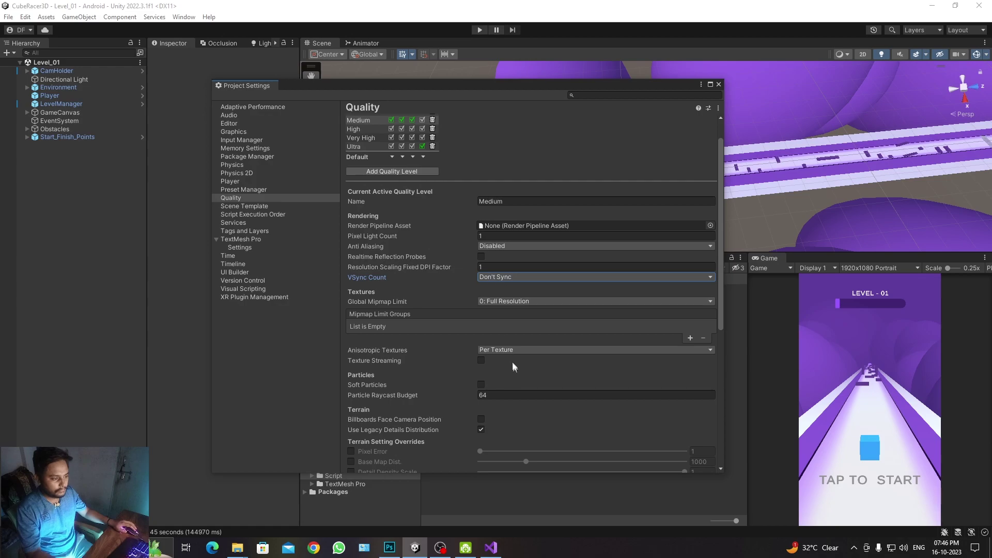
left_click(509, 351)
scroll(530, 334, "down", 3)
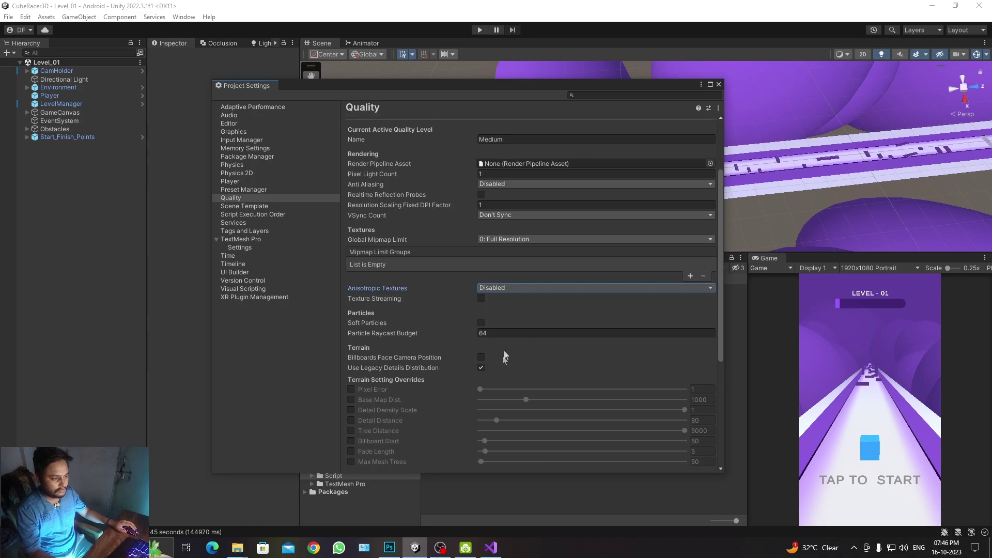
scroll(510, 355, "down", 6)
scroll(507, 339, "down", 3)
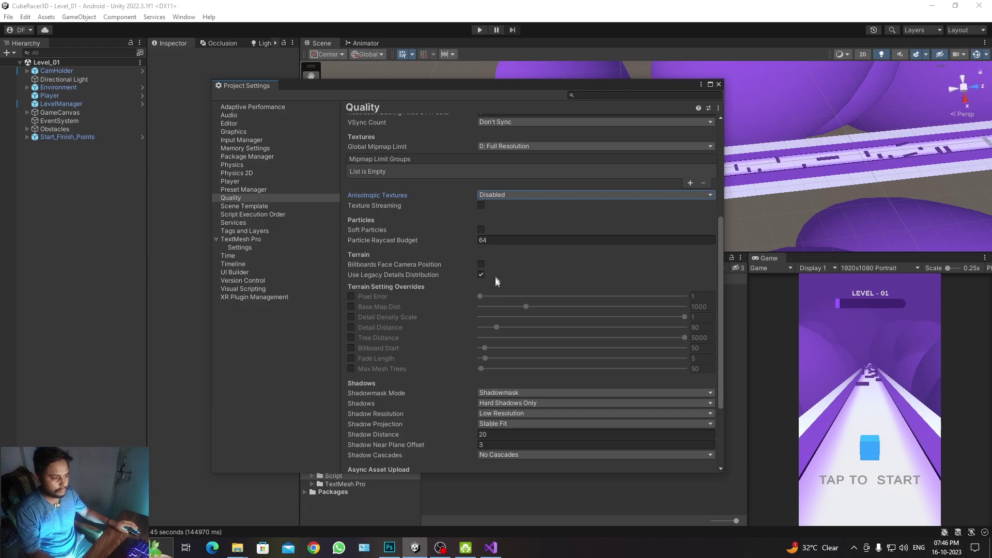
scroll(497, 282, "down", 1)
Set Distance Shadowmask, disable shadows, Low Resolution shadows and Close Fit projection.
left_click(486, 365)
left_click(499, 384)
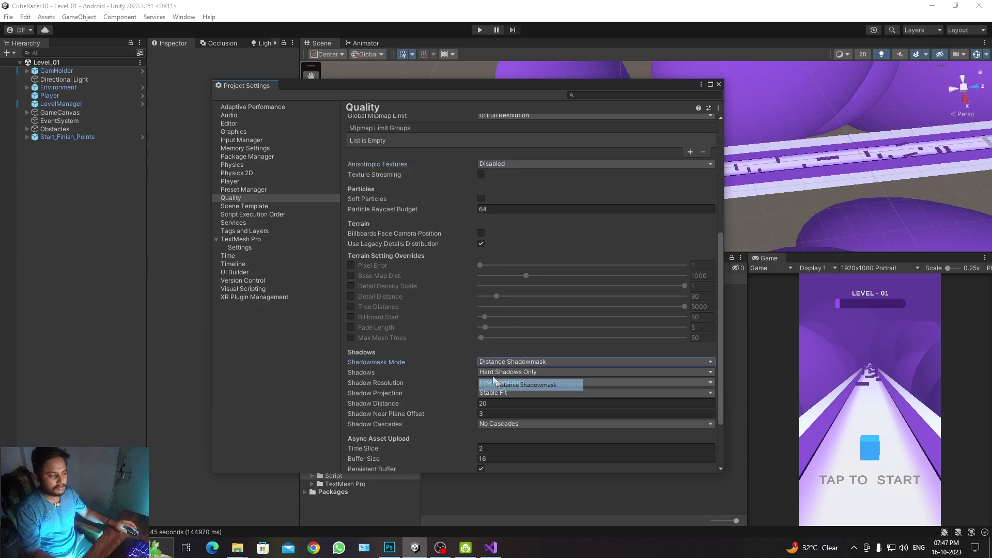
left_click(502, 372)
left_click(505, 384)
scroll(551, 341, "down", 1)
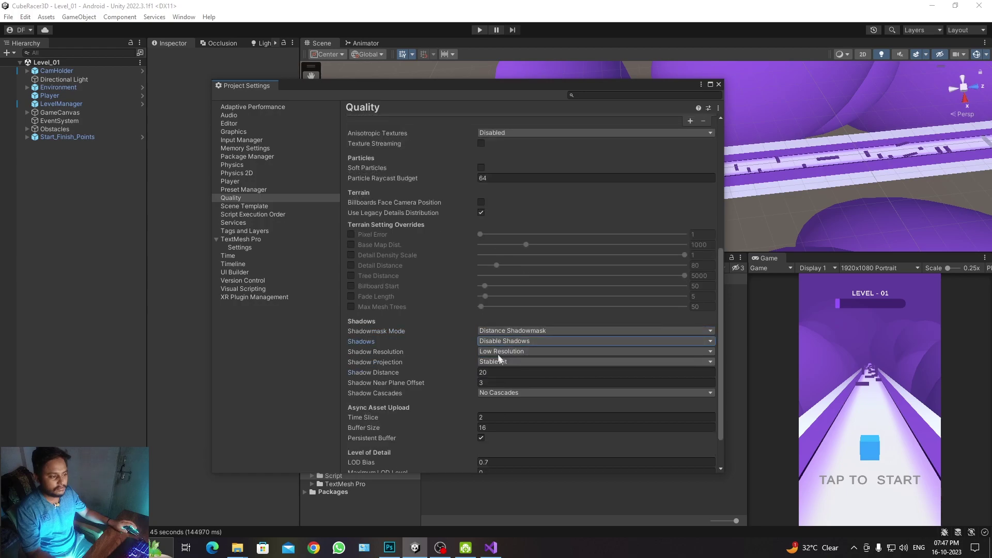
left_click(501, 353)
left_click(514, 363)
scroll(514, 365, "down", 1)
left_click(497, 331)
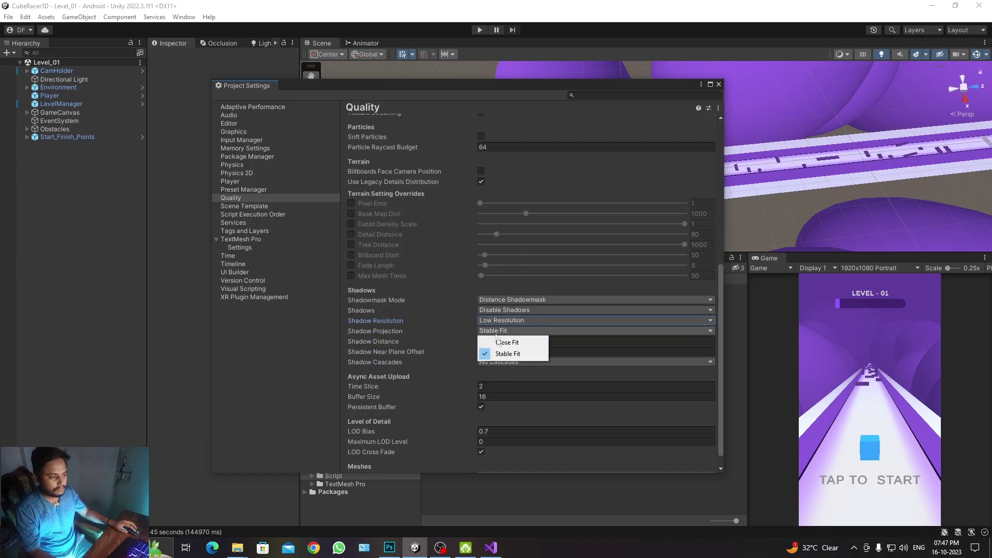
left_click(496, 340)
Keep No Cascades, limit skin weights to 1 Bone, and close Project Settings.
scroll(498, 333, "down", 1)
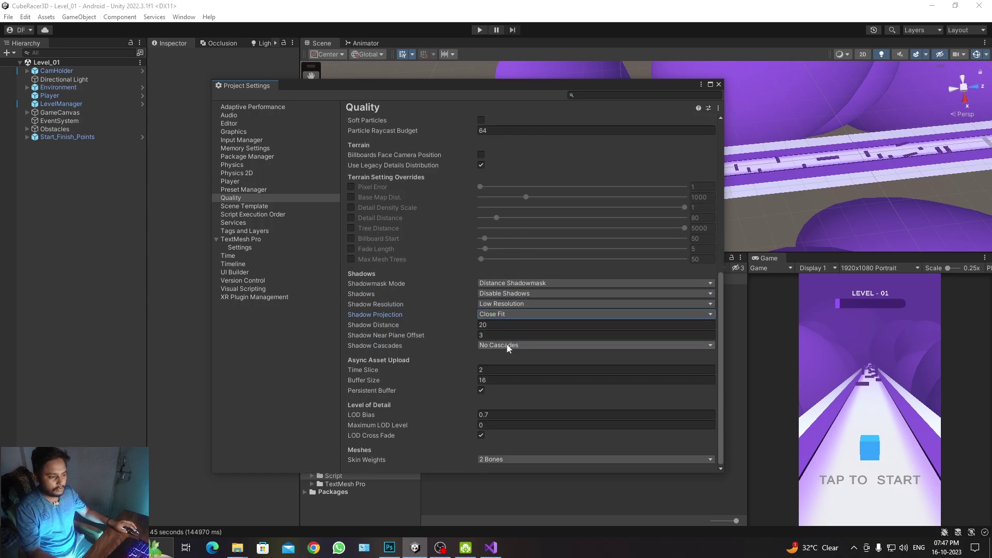
left_click(506, 344)
left_click(507, 357)
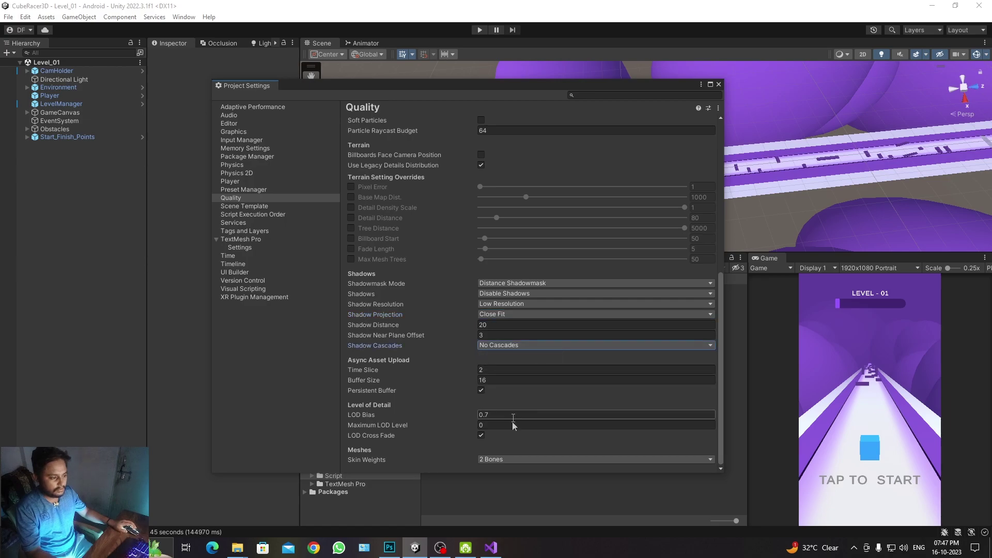
left_click(495, 460)
left_click(497, 468)
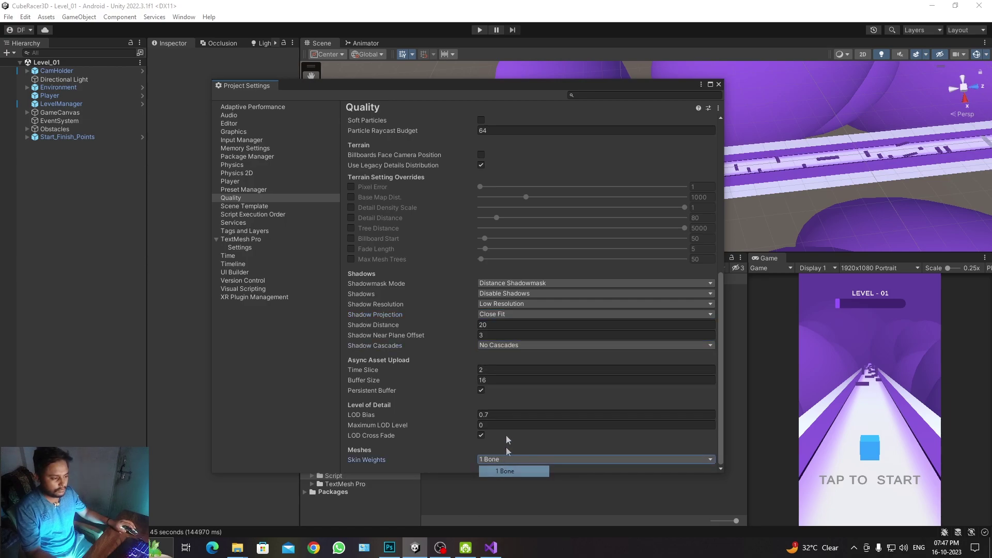
left_click(719, 84)
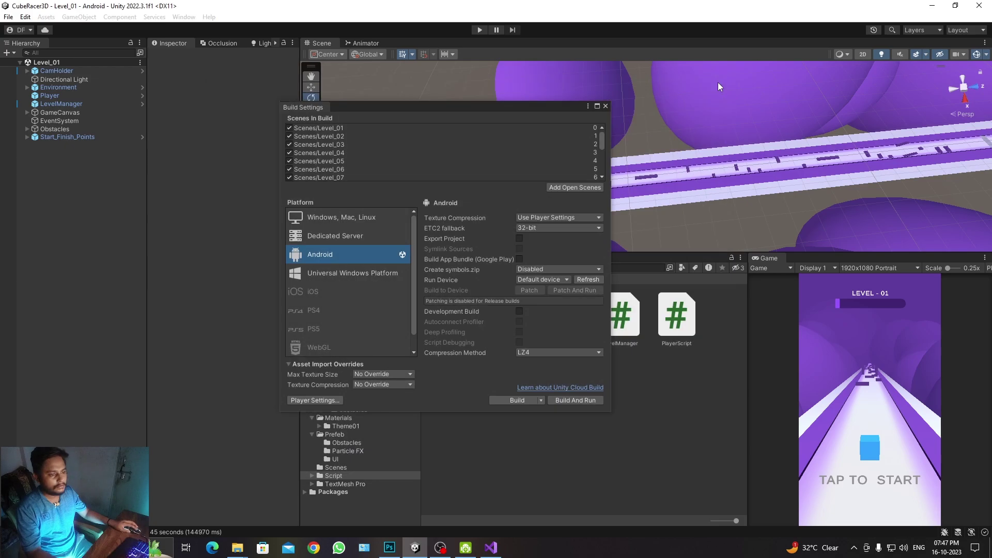
Close Build Settings, create an empty object named GamaManager and reset its transform to 0, 0, 0.
left_click(605, 106)
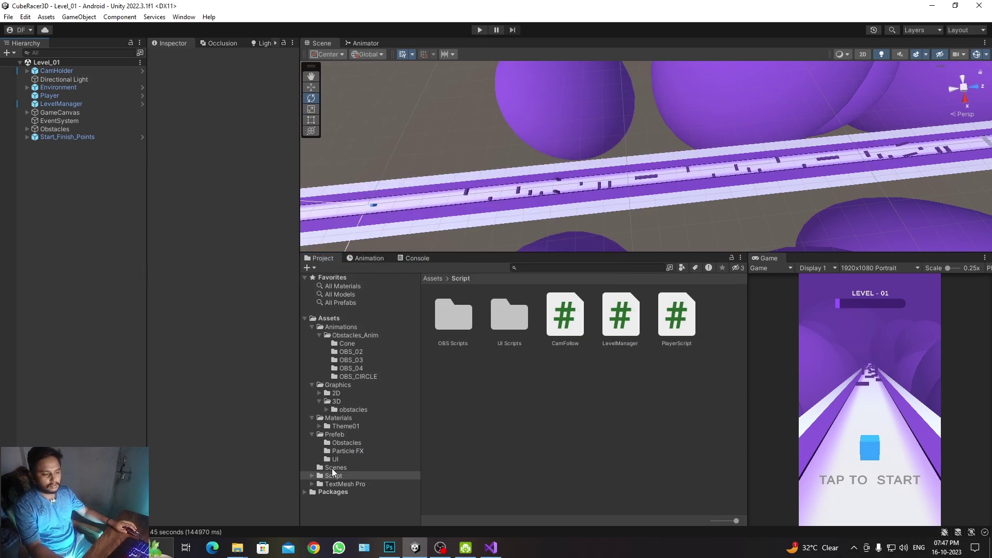
left_click(331, 468)
right_click(39, 182)
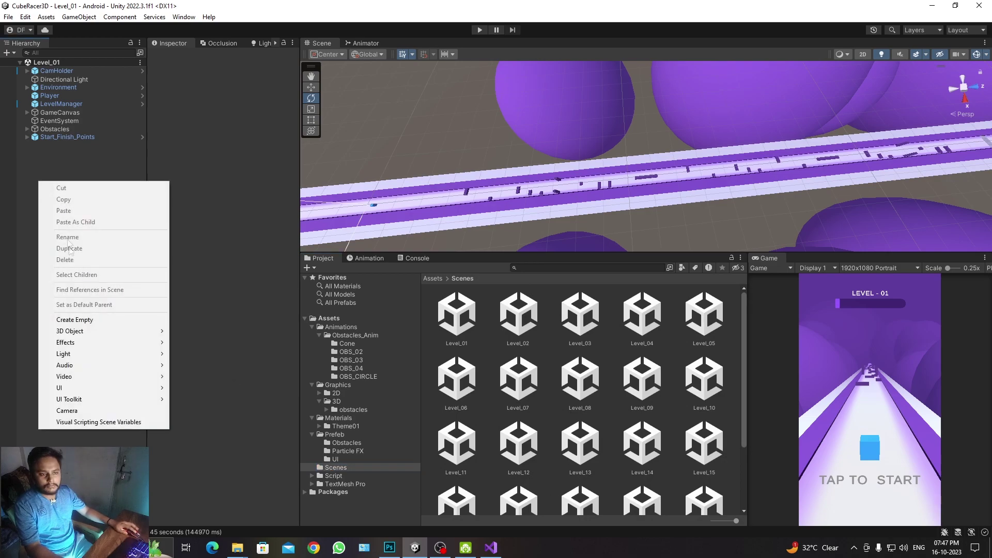
left_click(74, 320)
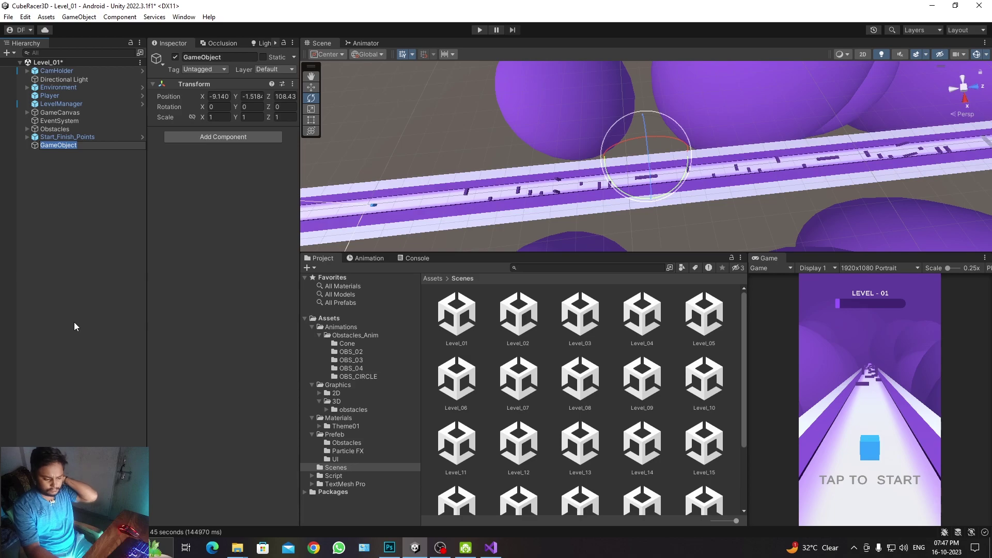
type("Gam")
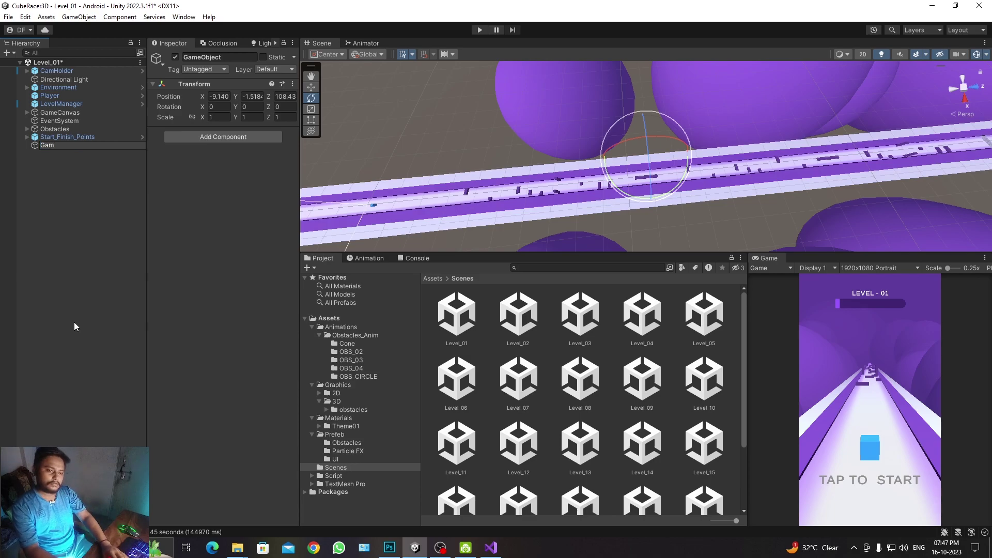
type("aManager")
key("Return")
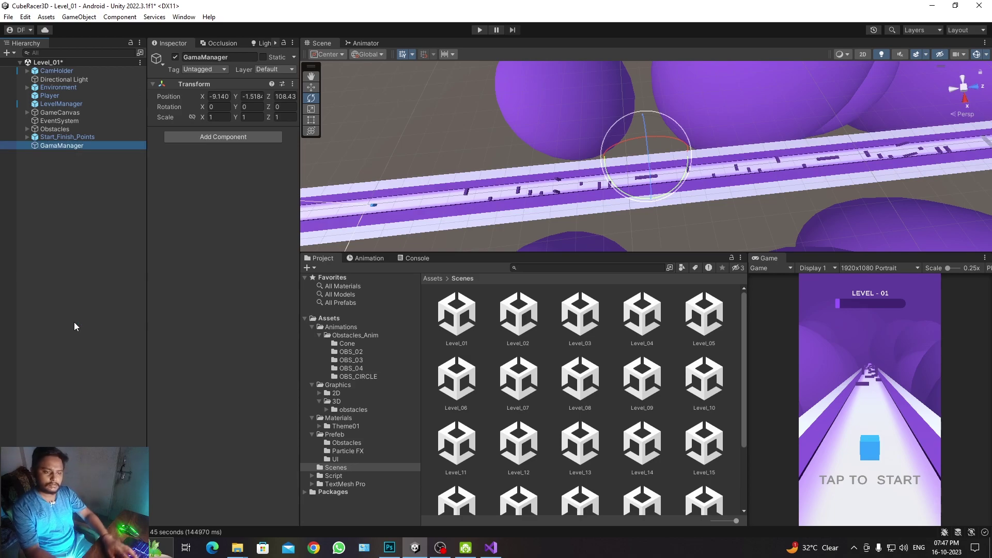
left_click(292, 83)
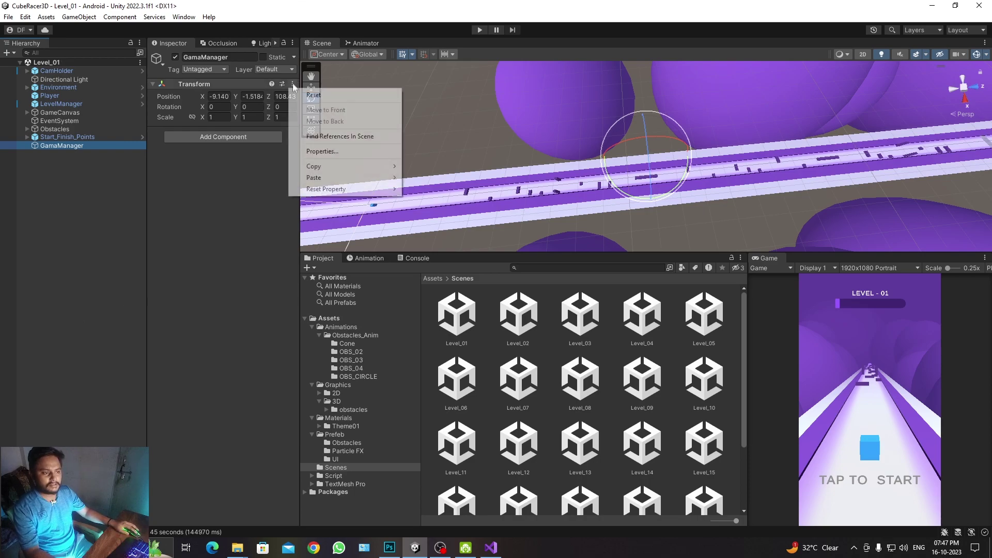
left_click(310, 94)
Rename the object to AndroidManager and open the Script folder in the Project panel.
left_click(80, 145)
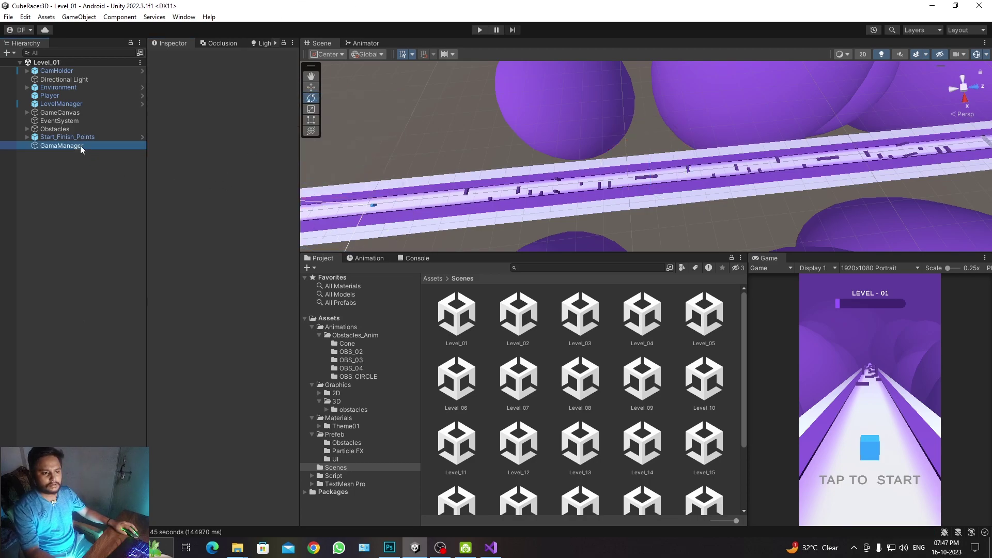
type("Andro")
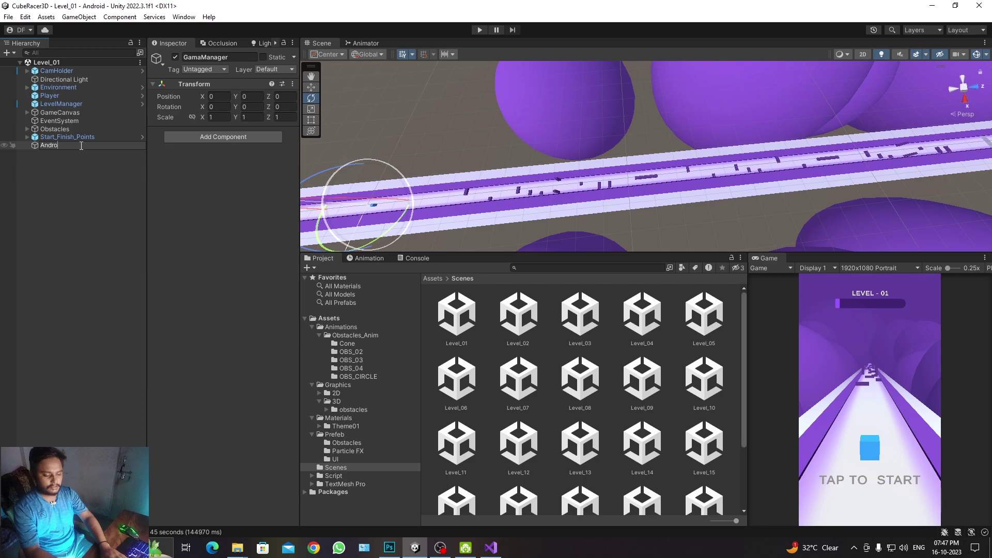
type("idManager")
key("Return")
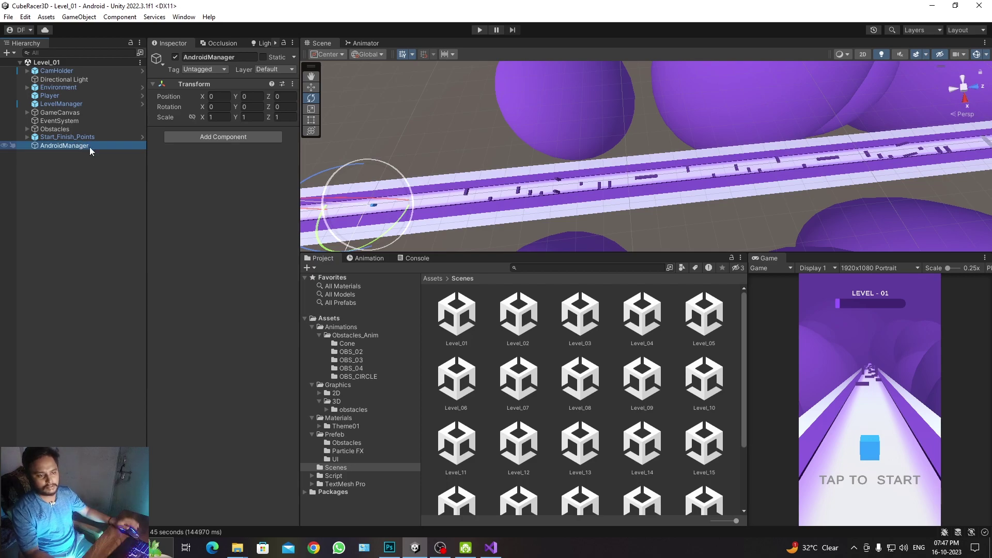
left_click(333, 475)
left_click(342, 468)
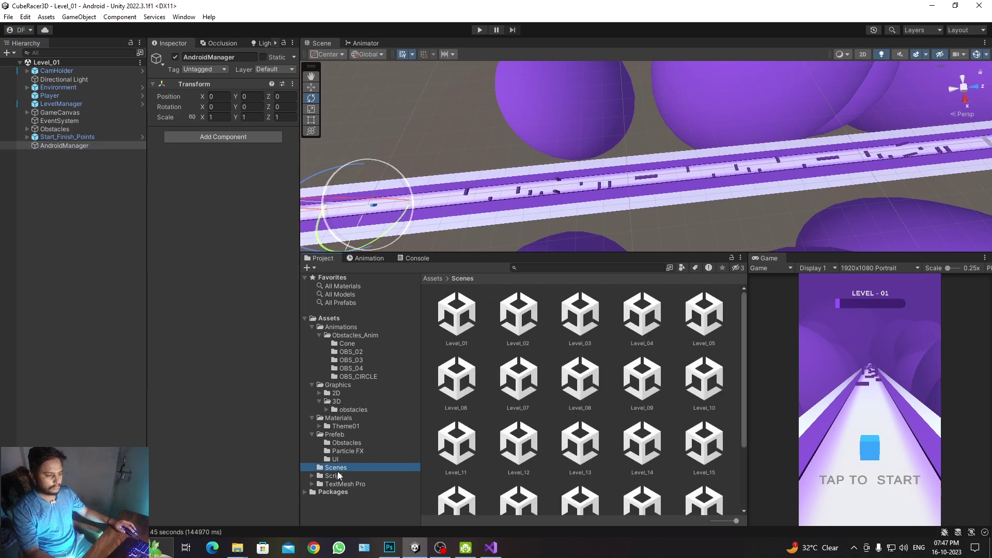
left_click(333, 476)
Create a new C# script in the Script folder and begin naming it AndroidManager.
right_click(568, 428)
mouse_move(622, 153)
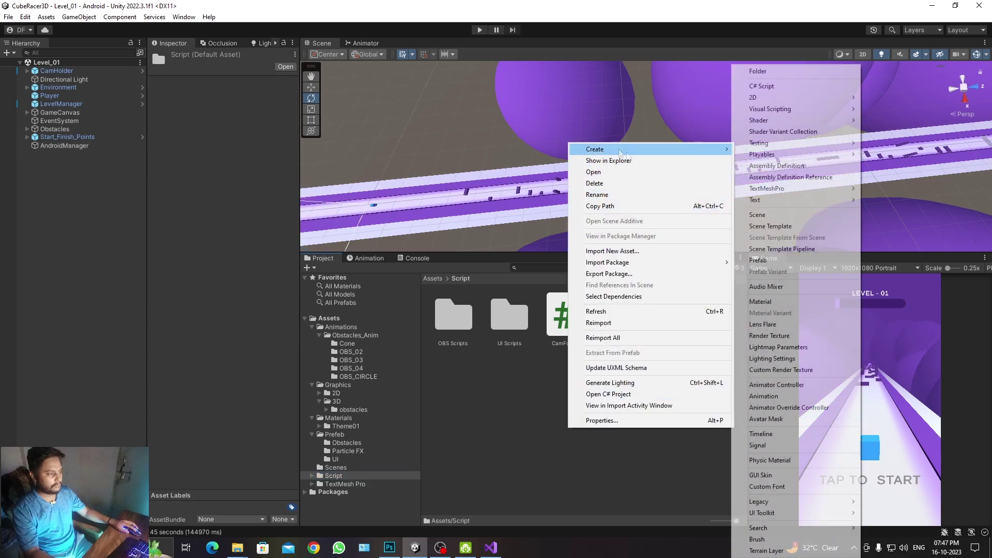
left_click(799, 88)
type("And")
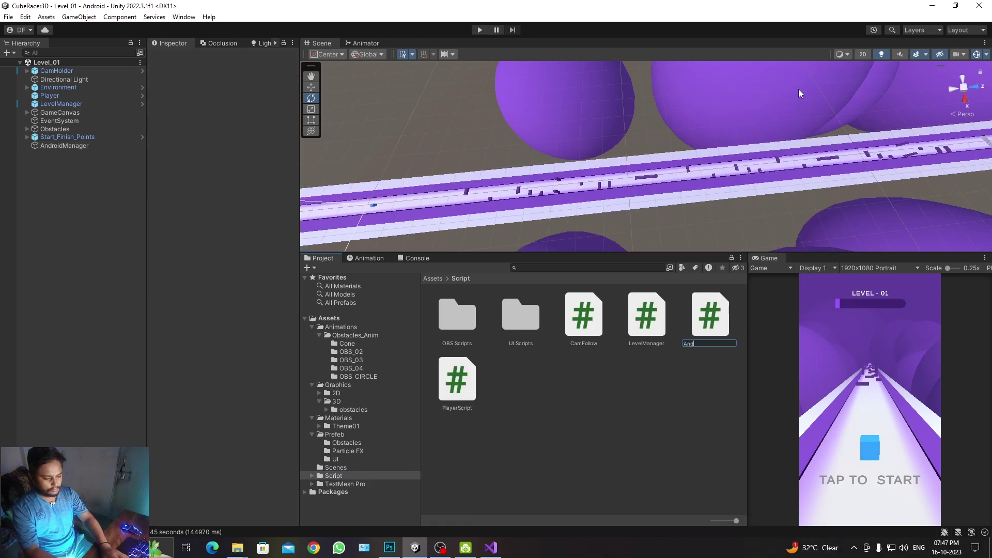
type("roidManager")
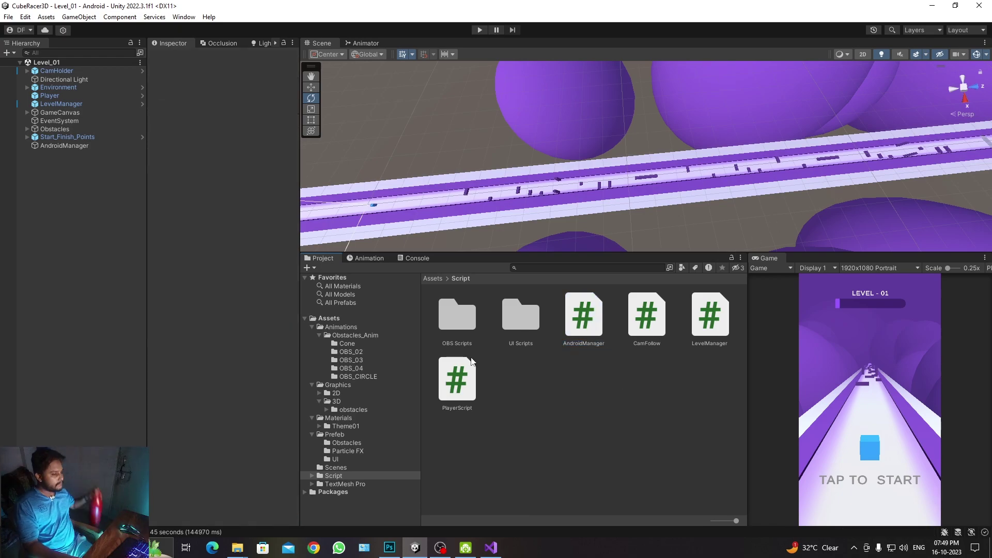
Add an Awake method to AndroidManager.cs containing an #if UNITY_EDITOR directive.
key("alt+Tab")
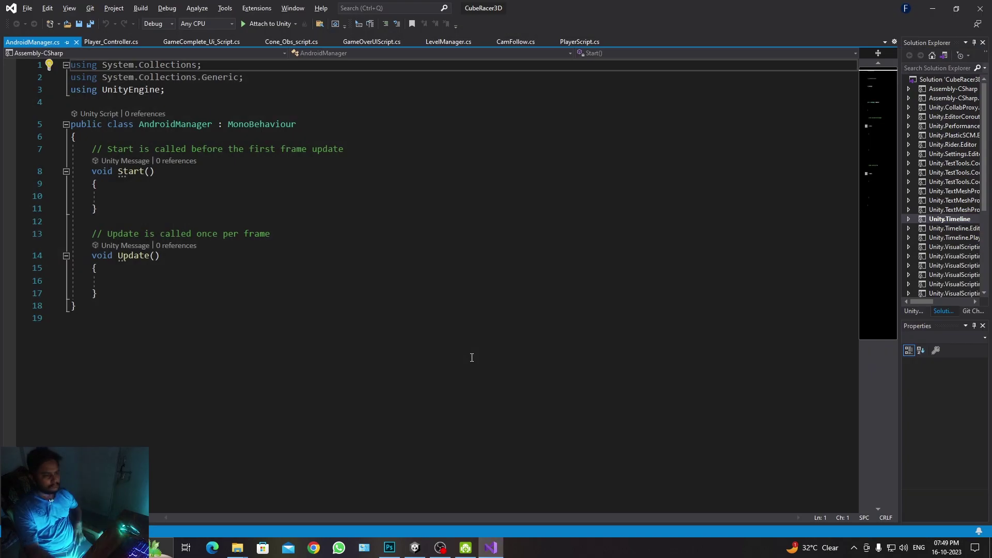
left_click(375, 142)
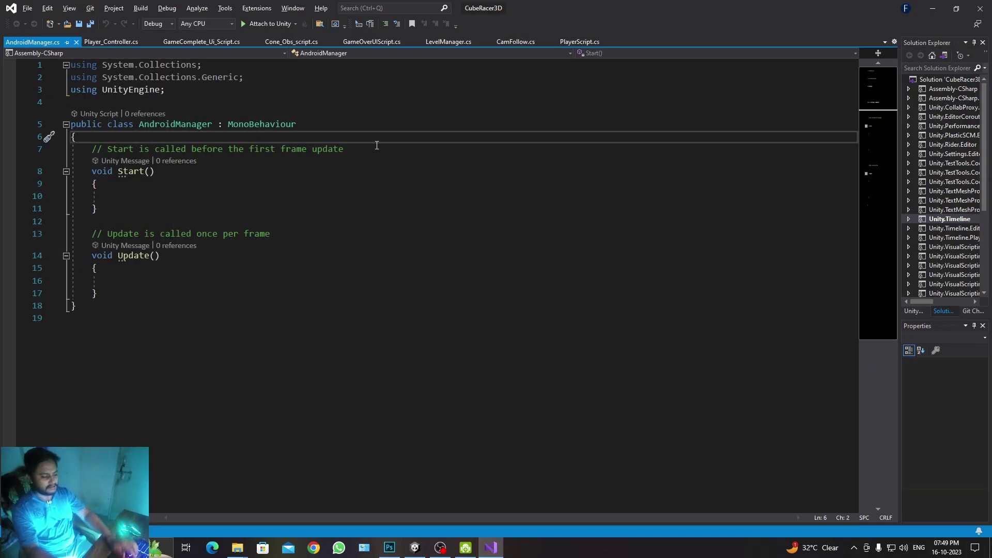
key("Return")
key("Return")
key("Return")
key("Up")
type("A")
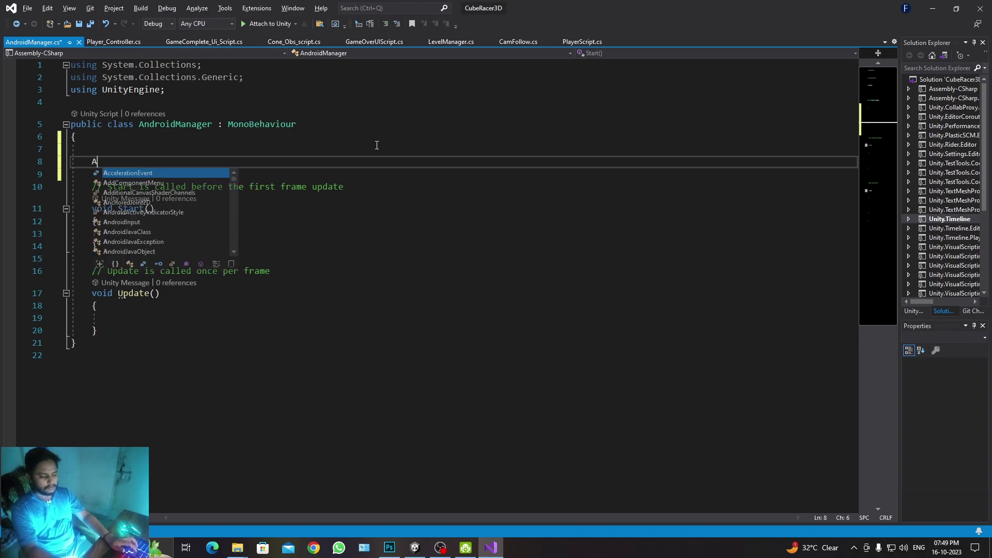
type("wa")
key("Tab")
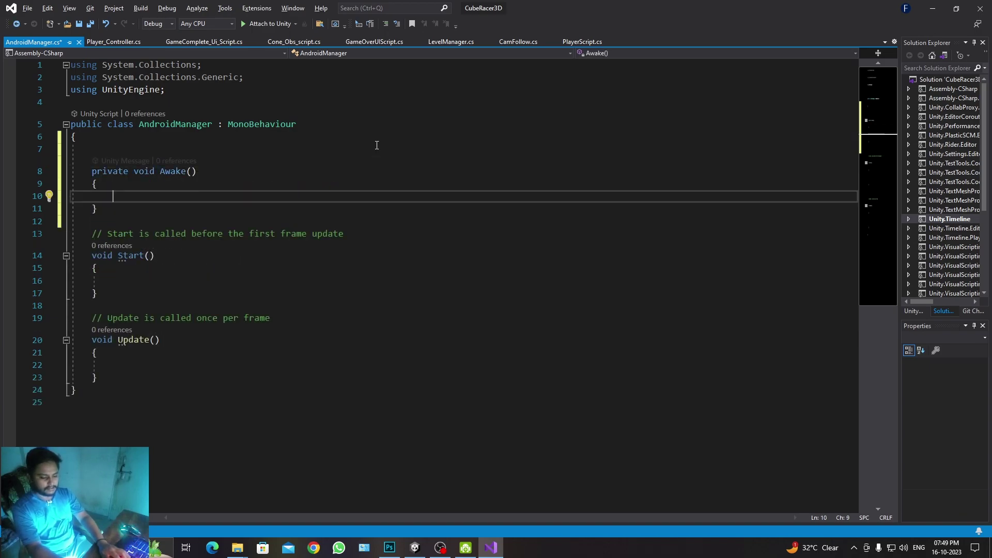
type("#if")
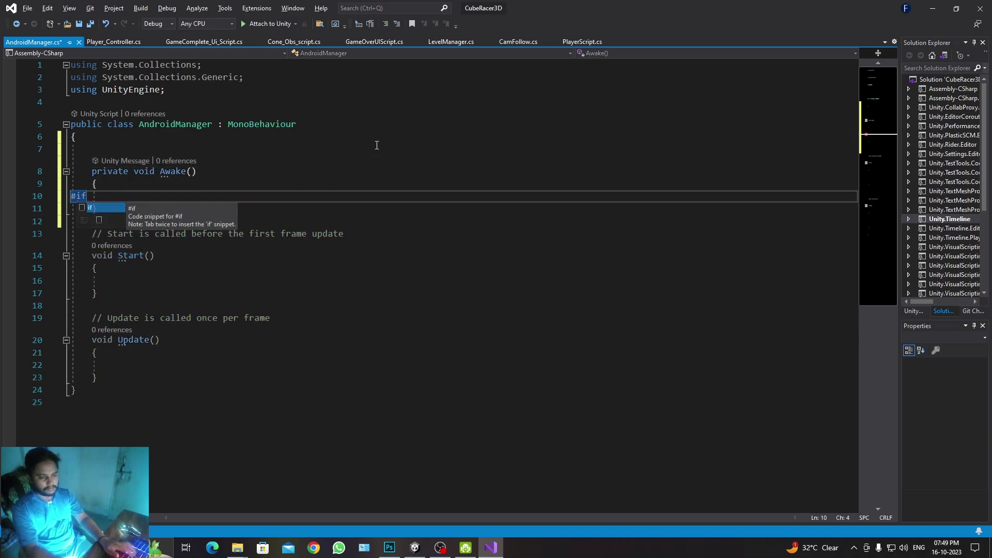
key("Tab")
key("Tab")
type("UNITY")
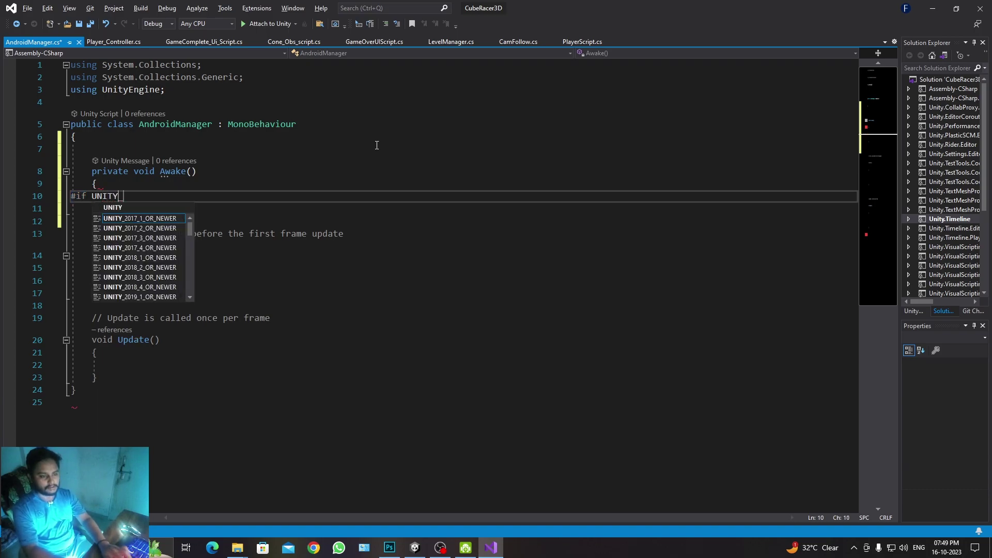
type("_E")
key("Return")
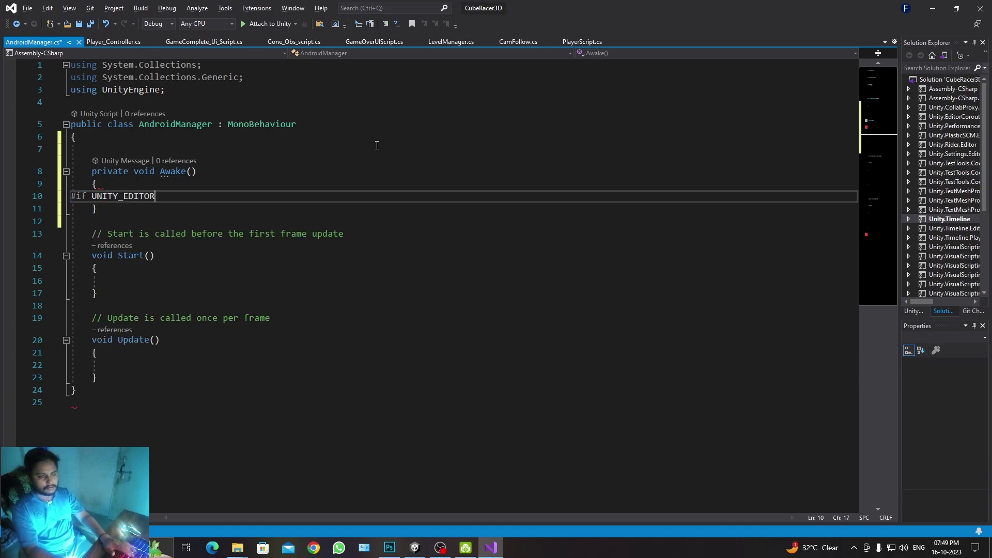
key("Return")
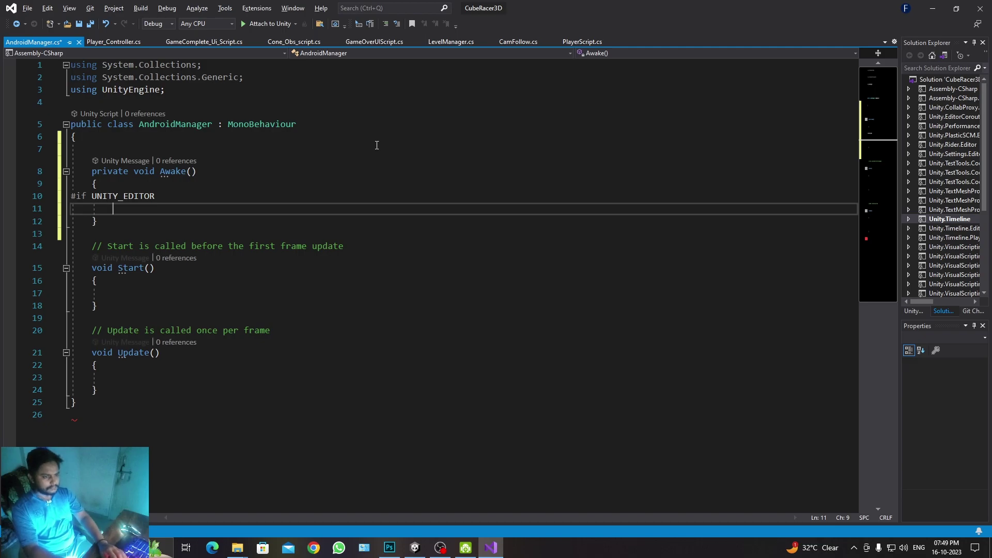
Declare the field 'public static AndroidManager instance;' above Awake.
left_click(377, 147)
key("Return")
key("Return")
key("Up")
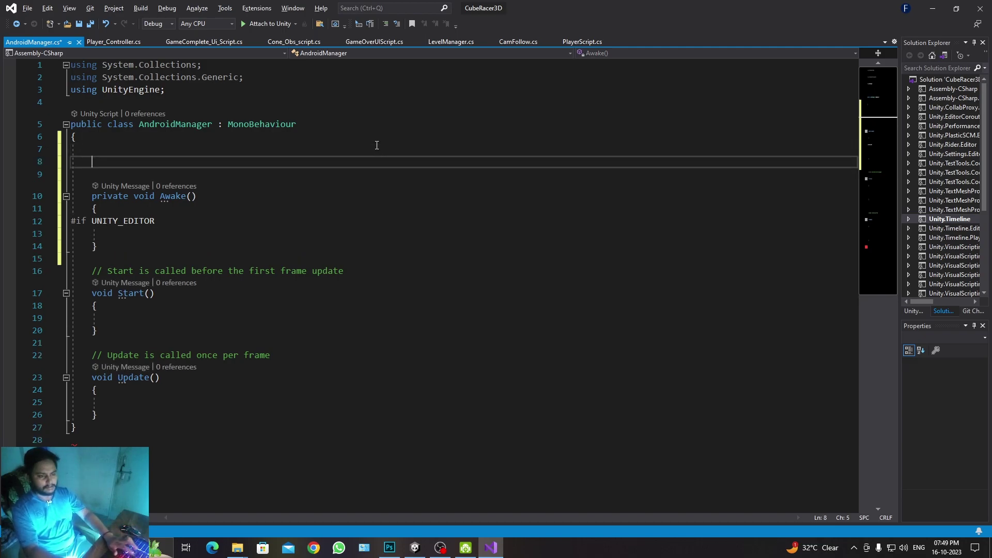
type("public ")
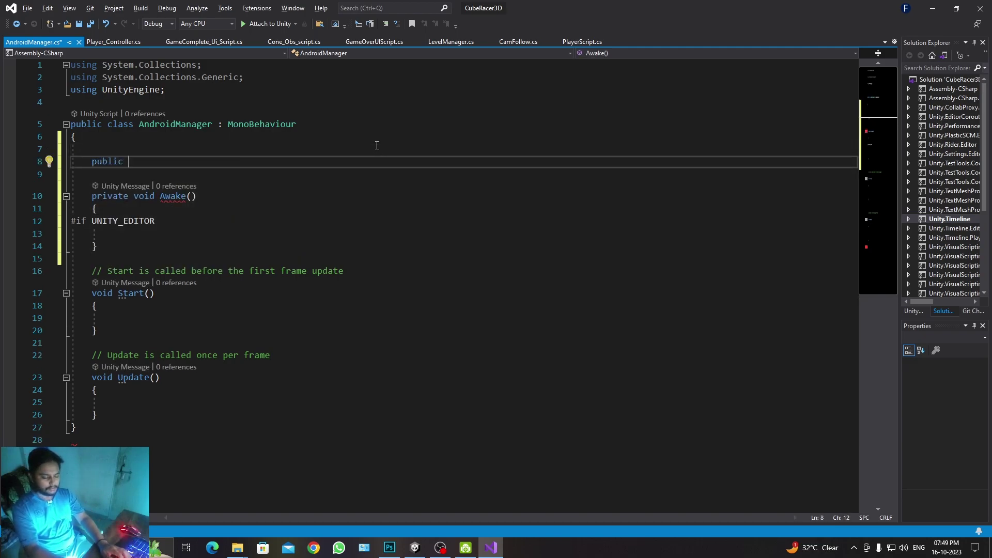
type("static ")
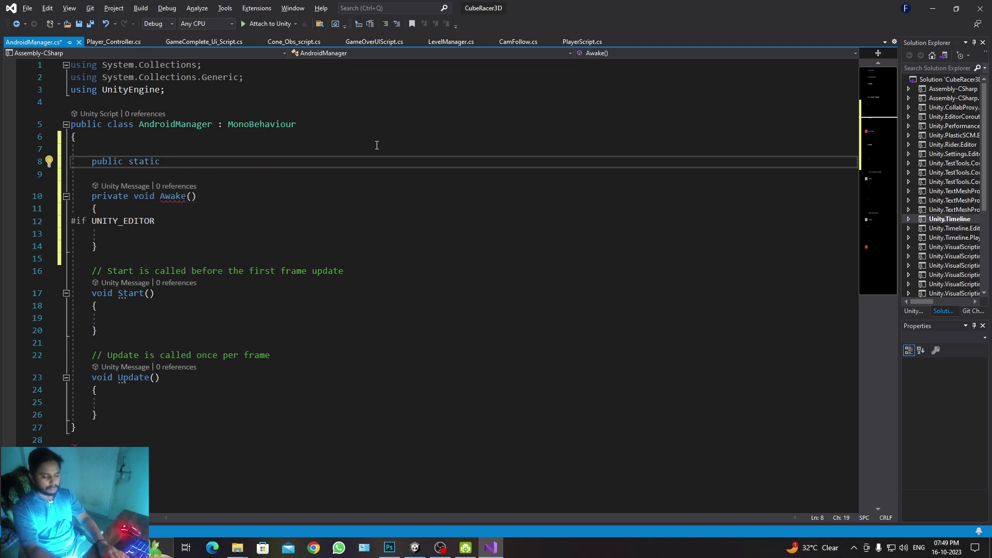
type("AndroidMan")
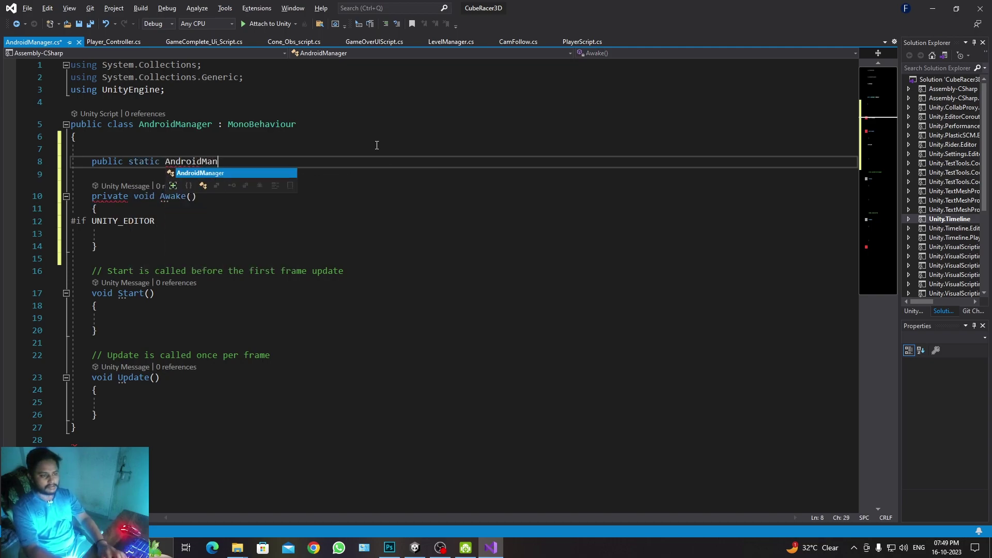
key("Tab")
type("instance")
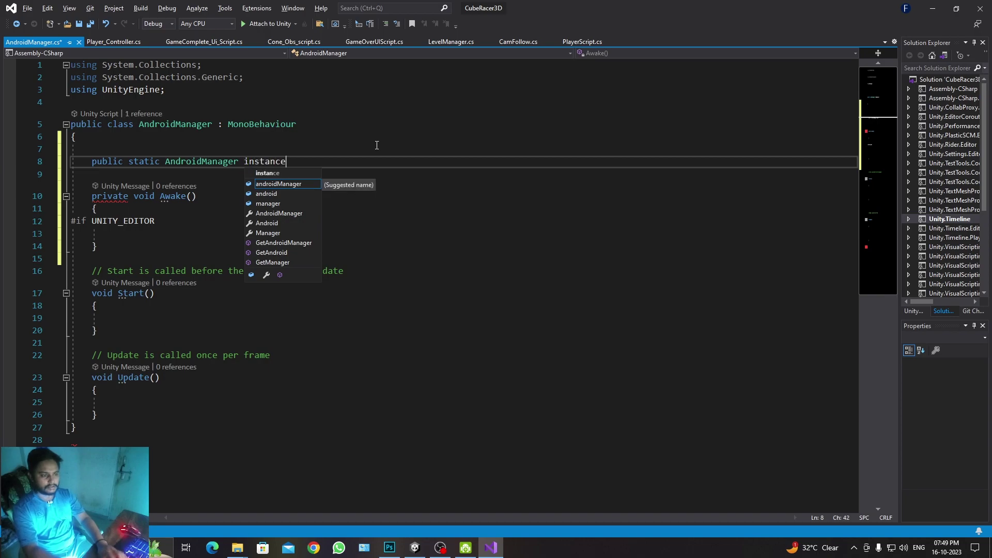
type(";'")
key("Return")
key("Return")
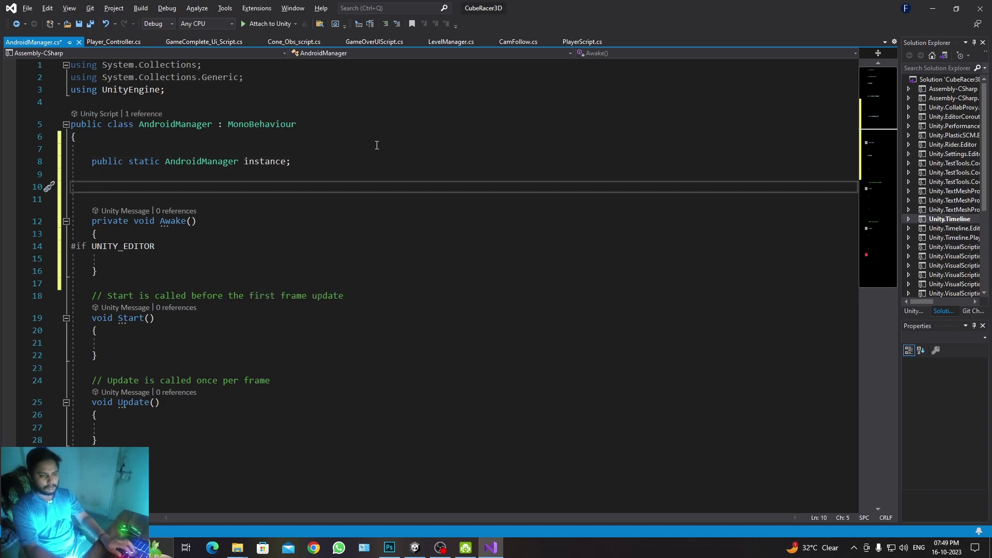
In Awake, write 'if (instance != null)' with a block calling Destroy(transform.gameObject).
key("Delete")
key("Down")
key("Down")
key("Return")
key("Return")
key("Return")
key("Up")
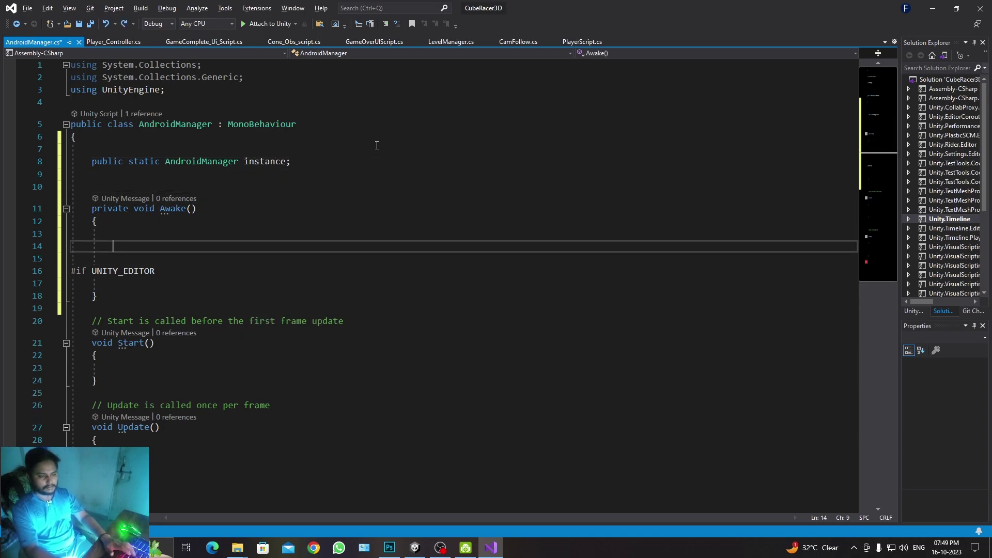
type("instance")
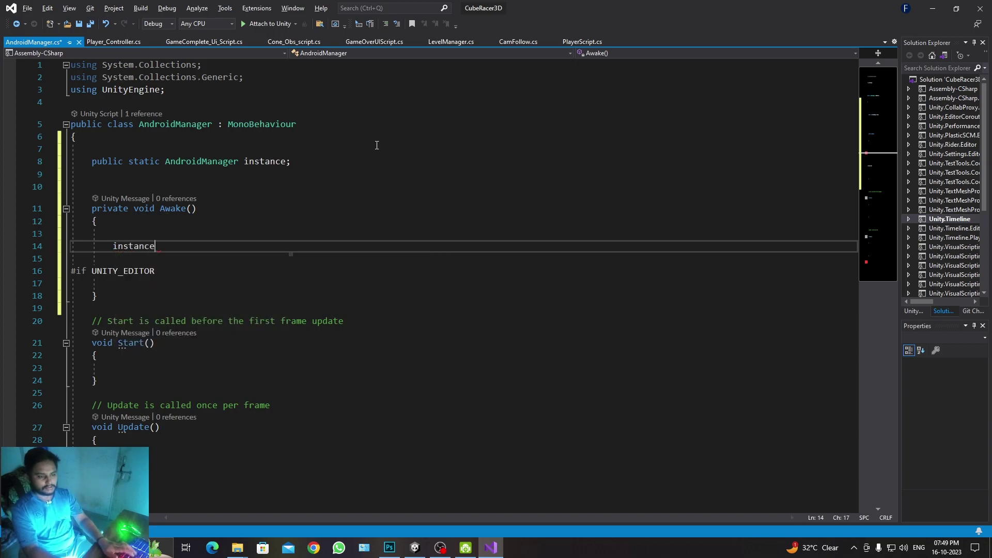
key("BackSpace")
key("BackSpace")
key("BackSpace")
key("BackSpace")
key("BackSpace")
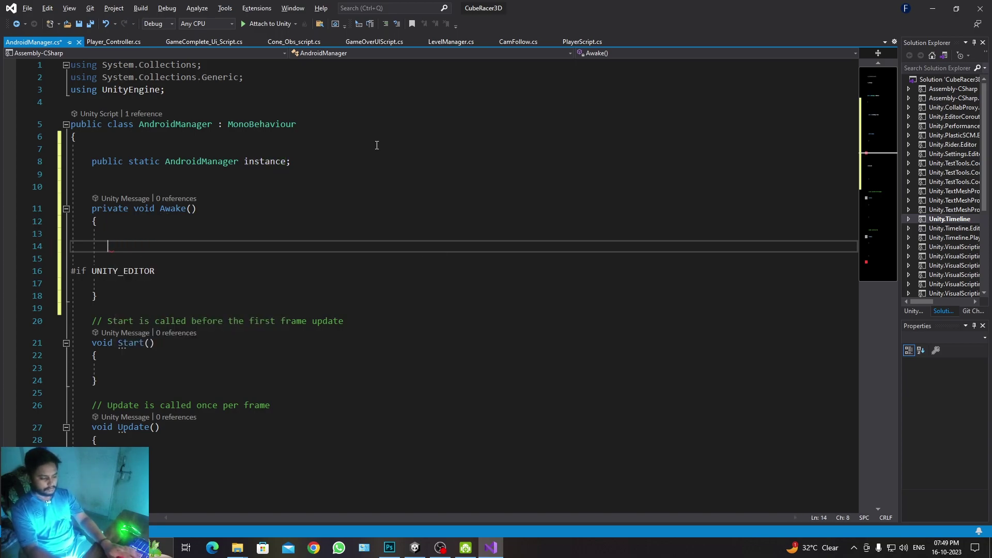
type("if")
key("Escape")
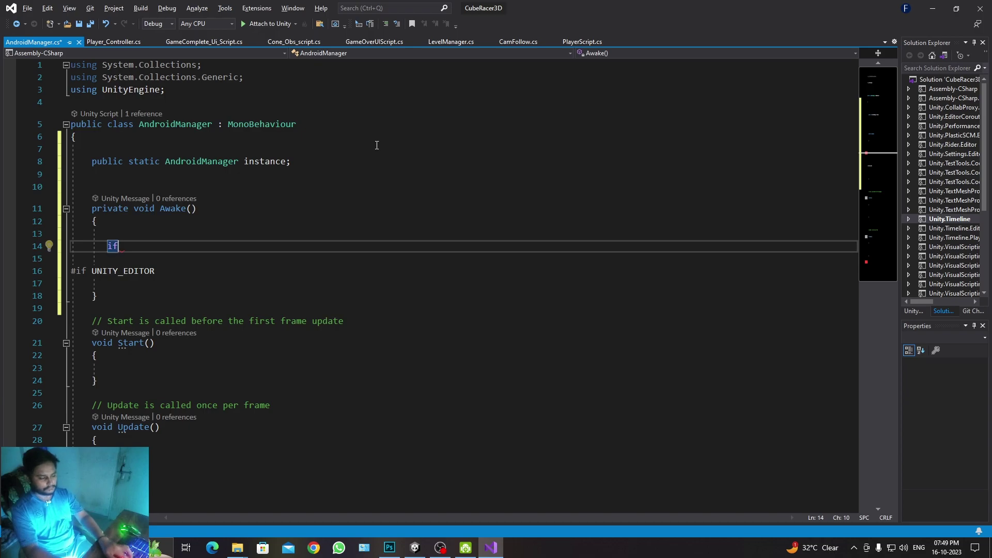
type("instance ")
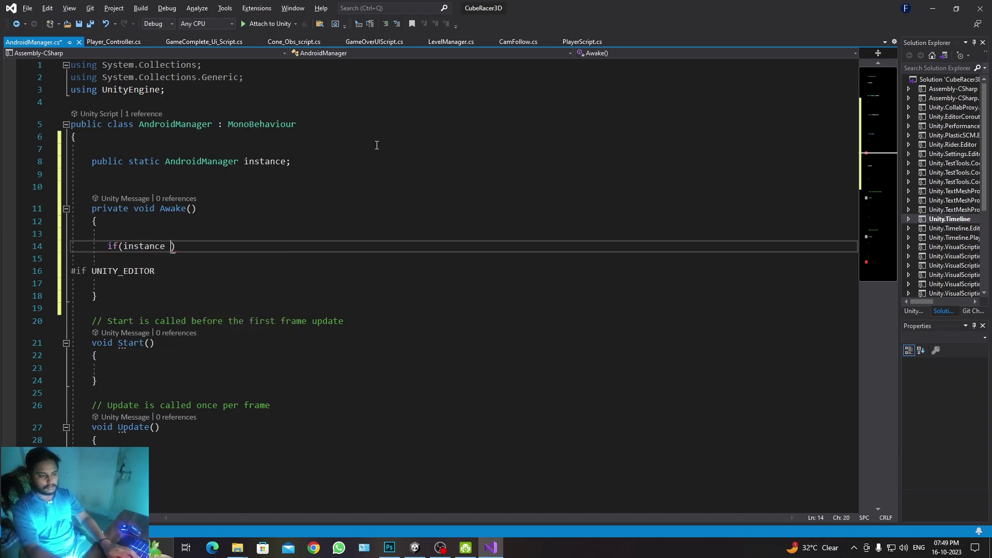
type("!= null)")
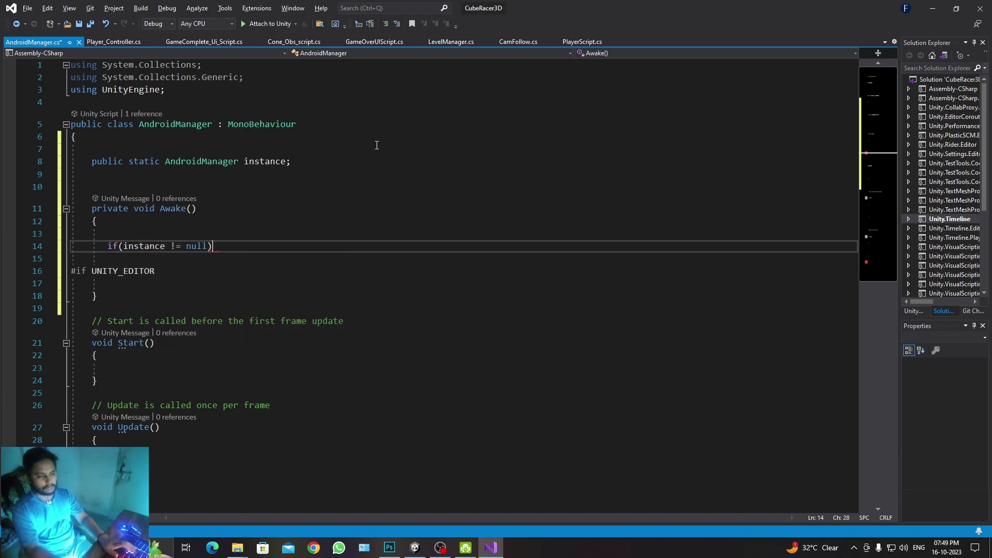
key("Return")
type("{}")
key("Return")
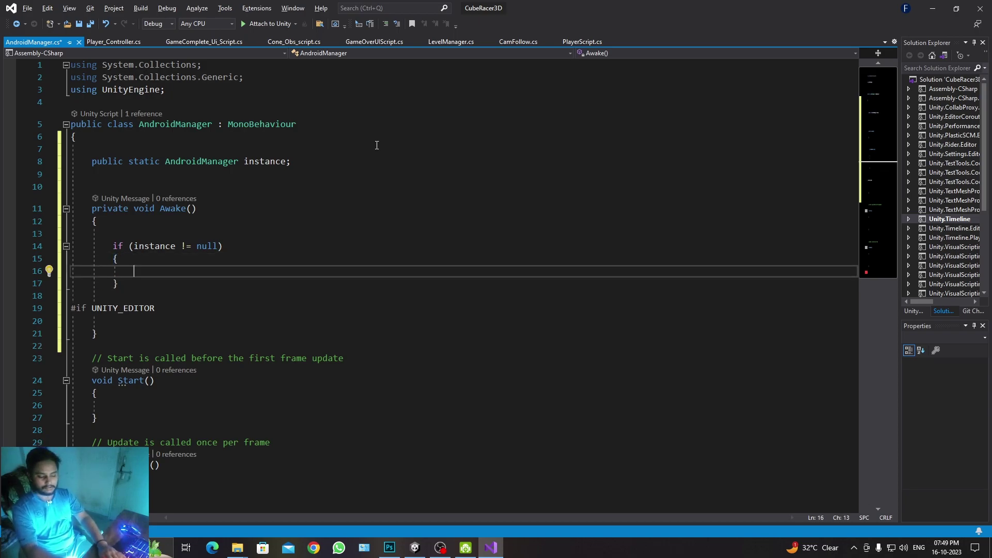
type("Des")
key("Tab")
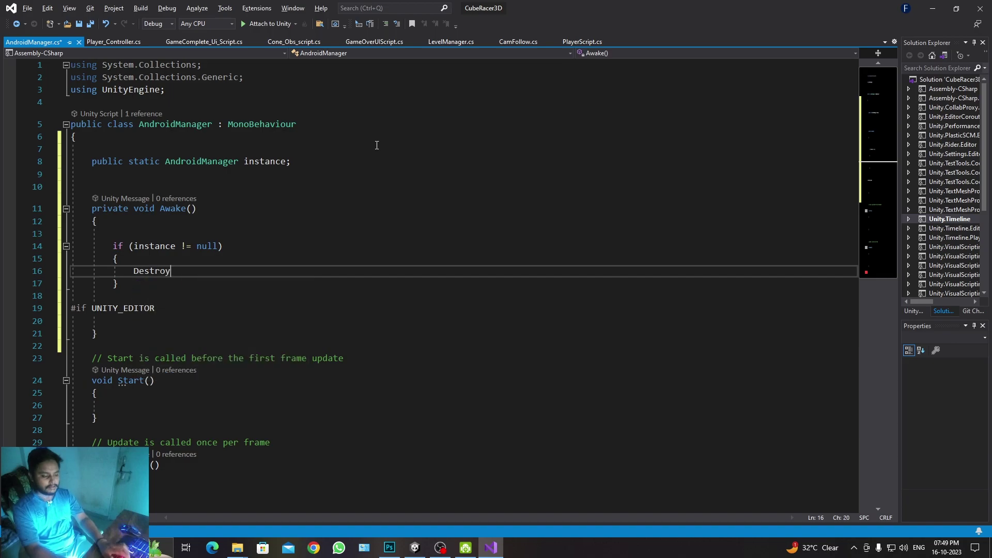
type("(transform")
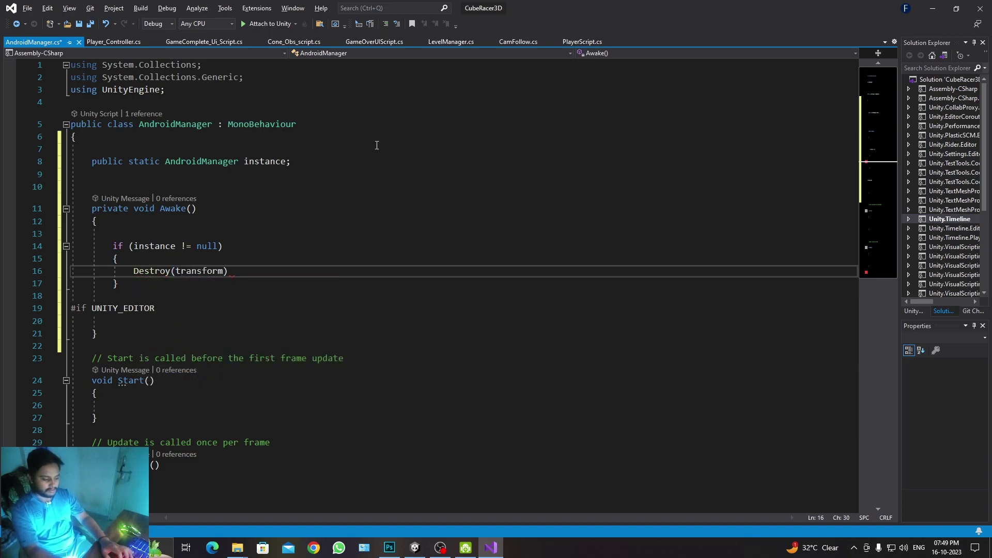
type(".gameObject")
key("End")
type(";")
key("Down")
Add an else block setting 'instance = this;' and calling DontDestroyOnLoad(transform.gameObject).
key("Return")
type("el")
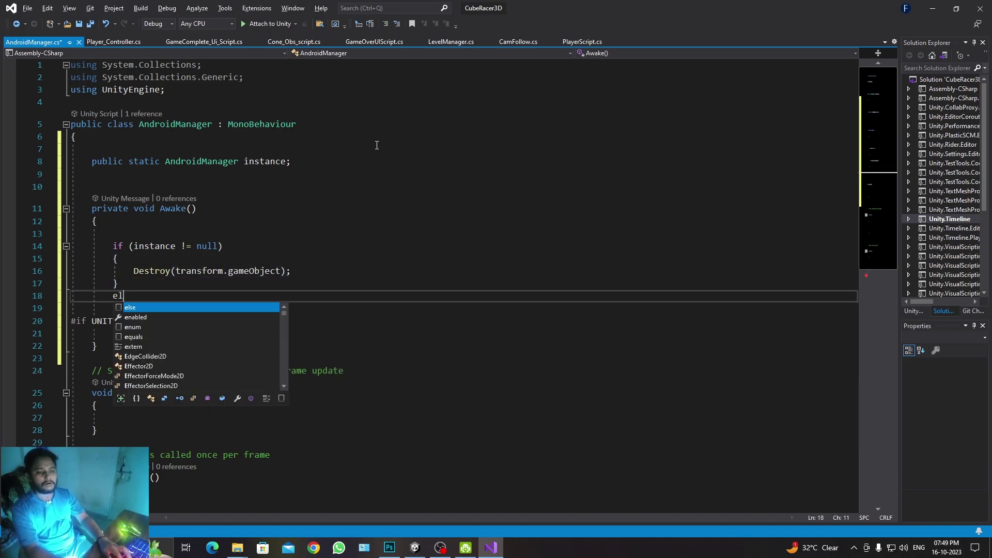
type("se {")
key("Left")
key("Return")
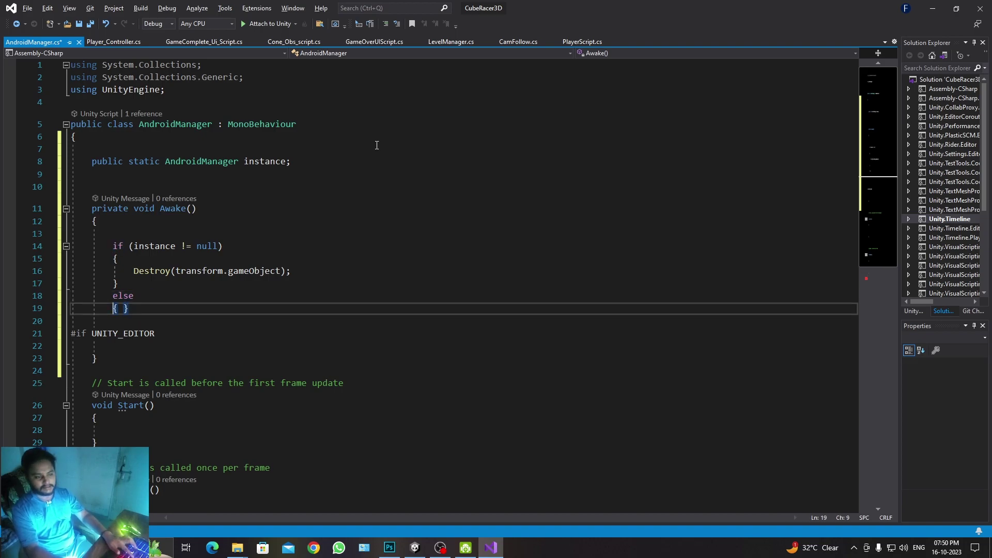
key("Right")
key("Return")
type("i")
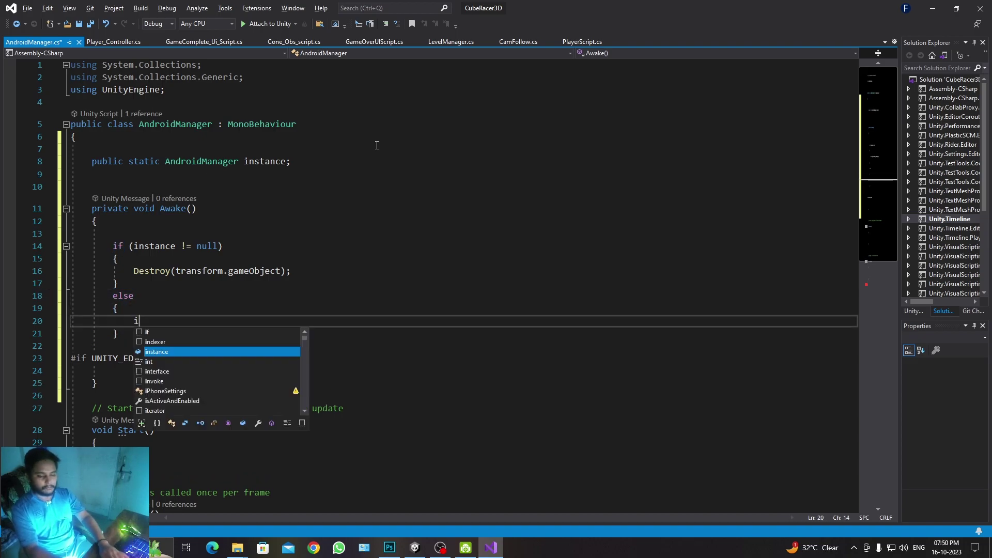
key("Tab")
type("= this")
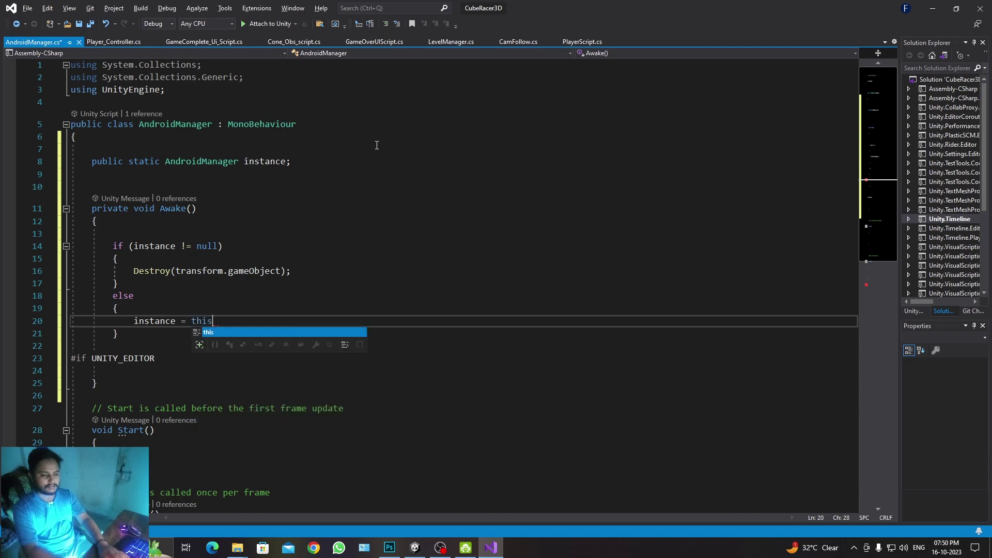
type(";")
key("Return")
type("D")
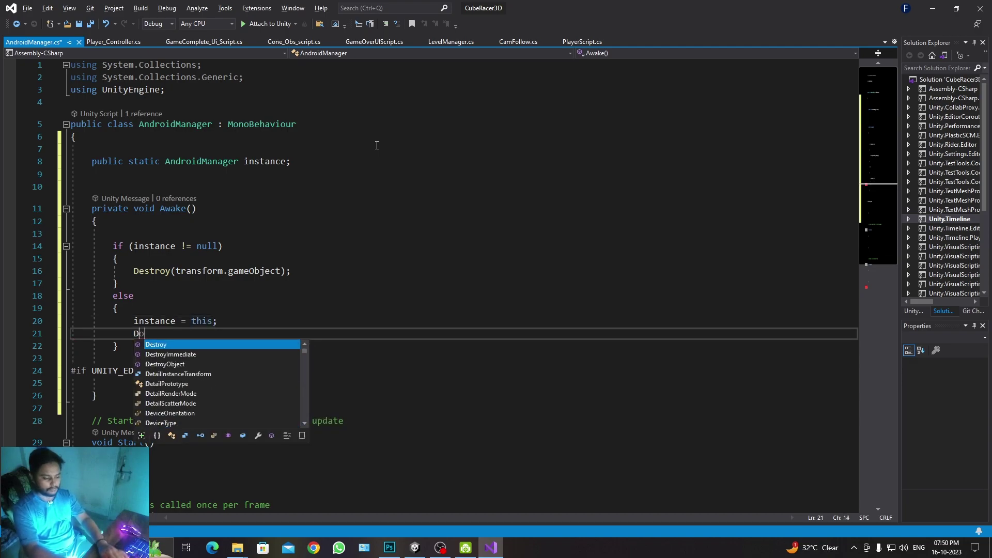
type("ont")
key("Tab")
type("()")
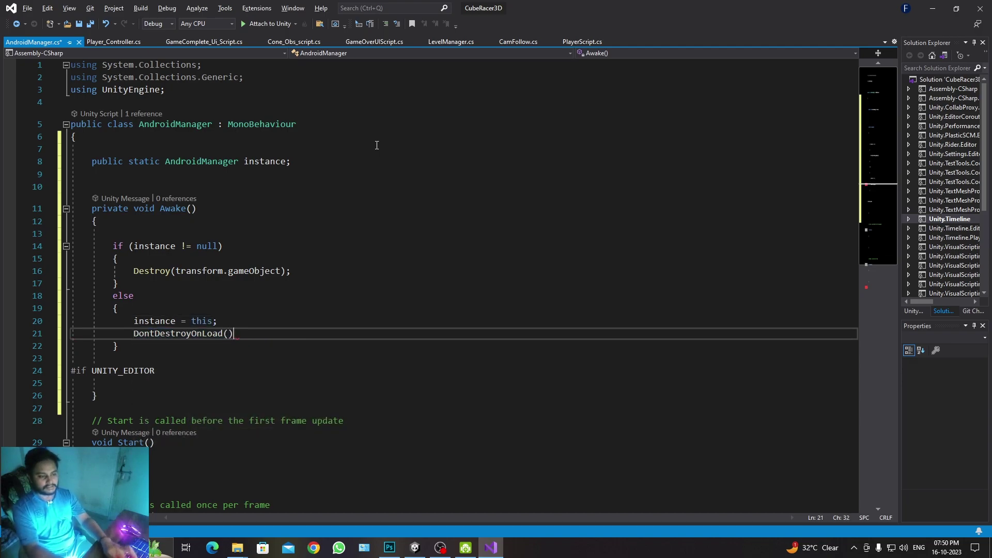
type("transform.ga")
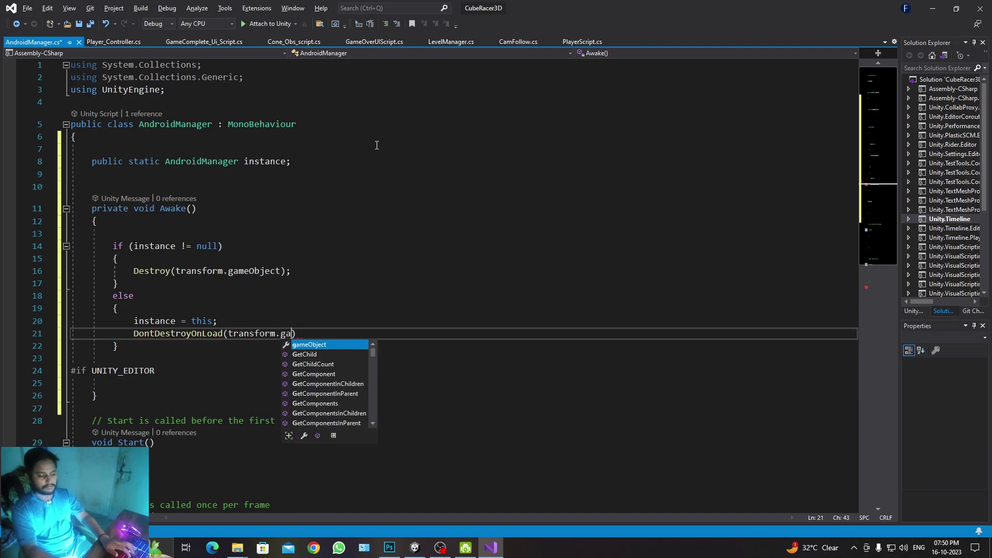
key("Tab")
type(");")
scroll(377, 145, "down", 2)
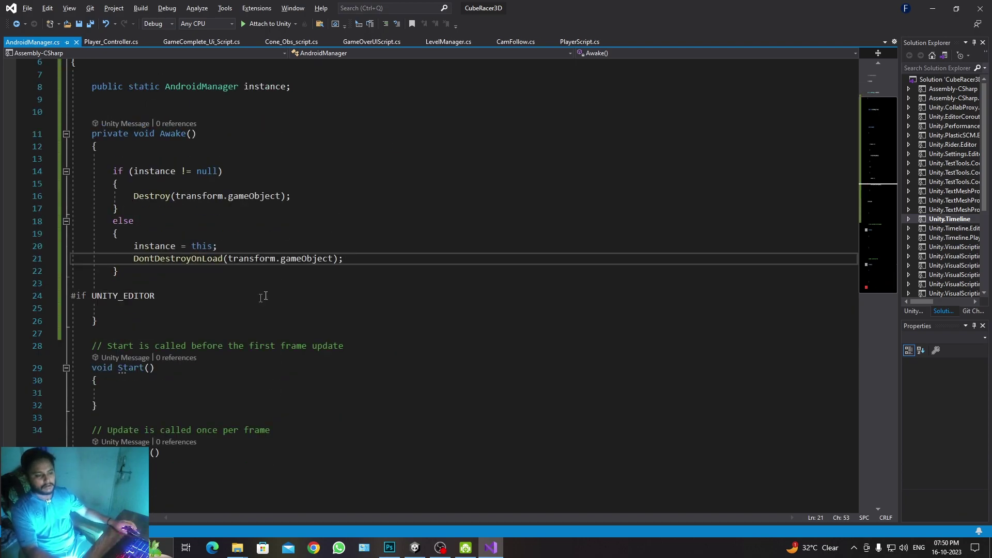
left_click(241, 298)
Declare 'public bool isAndroid = false' below the instance field.
left_click(151, 111)
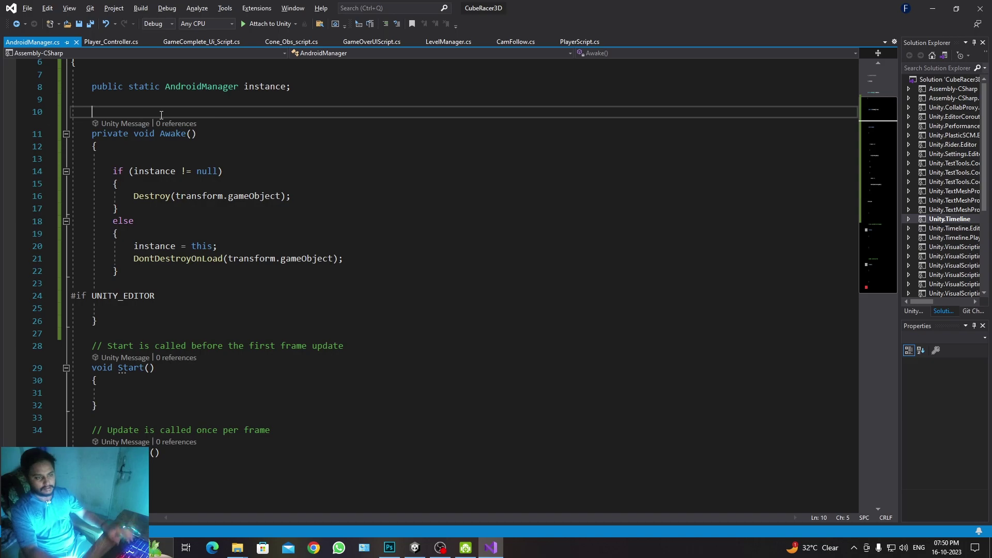
key("Return")
key("Return")
type("public ")
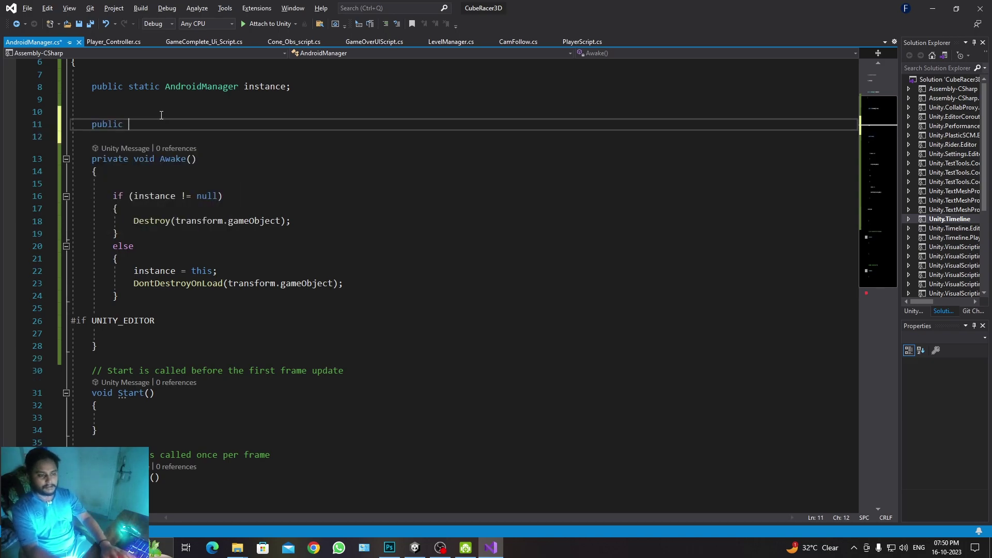
type("bool ")
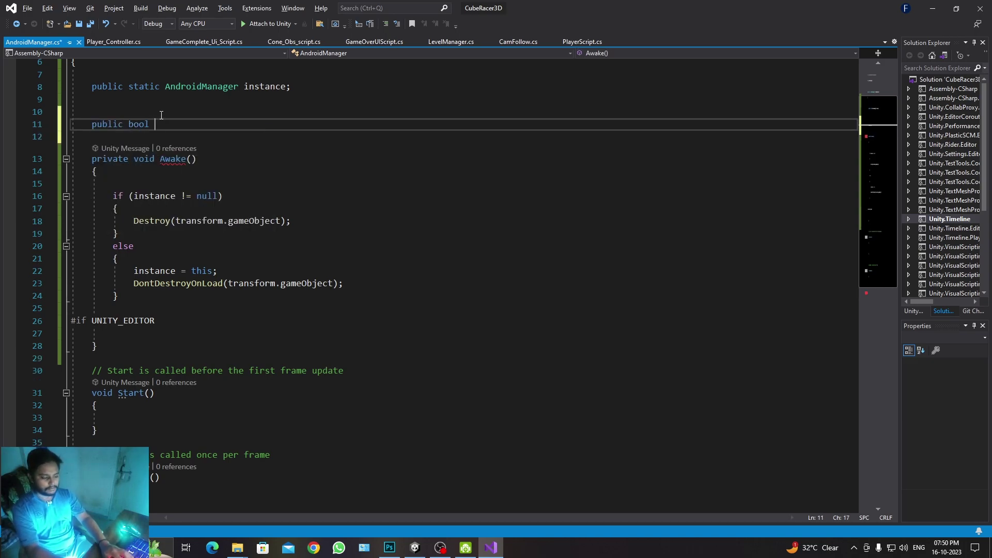
type("isAndroid;")
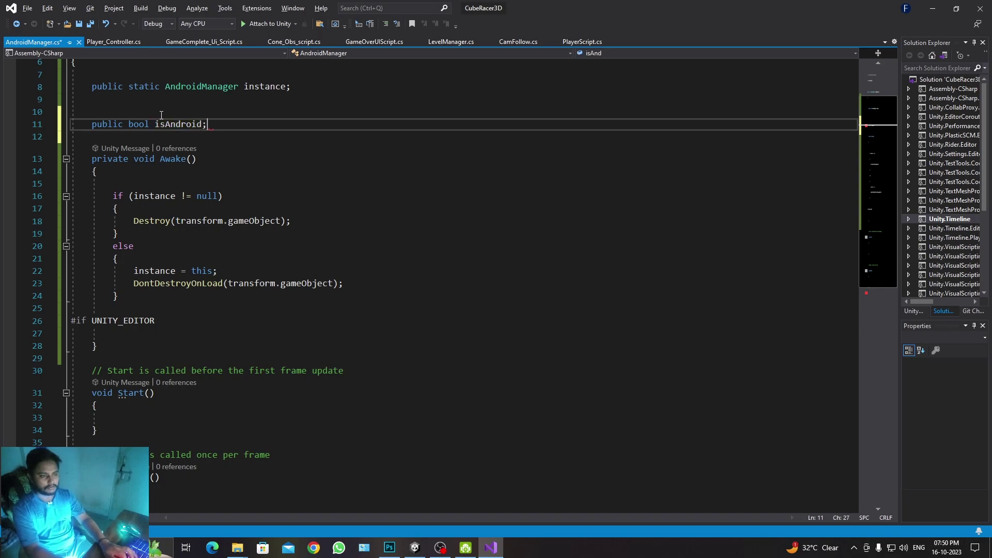
key("ctrl+s")
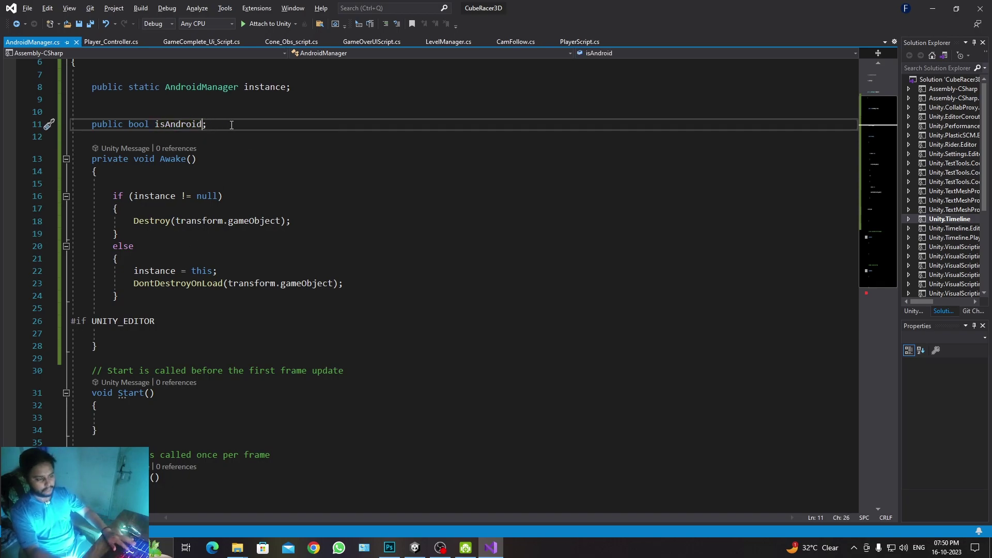
key("Left")
type("= false")
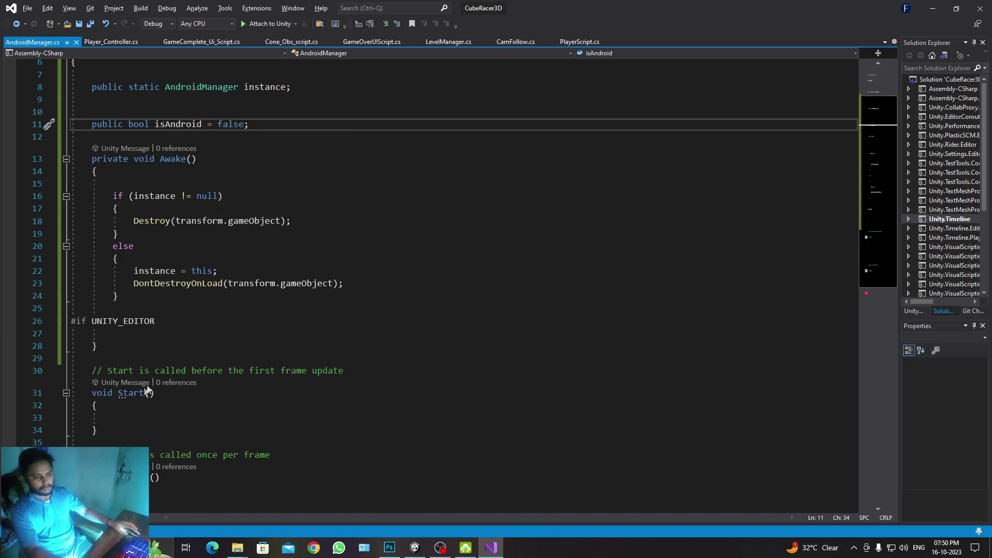
Under #if UNITY_EDITOR in Awake, set 'isAndroid = false;'.
left_click(183, 331)
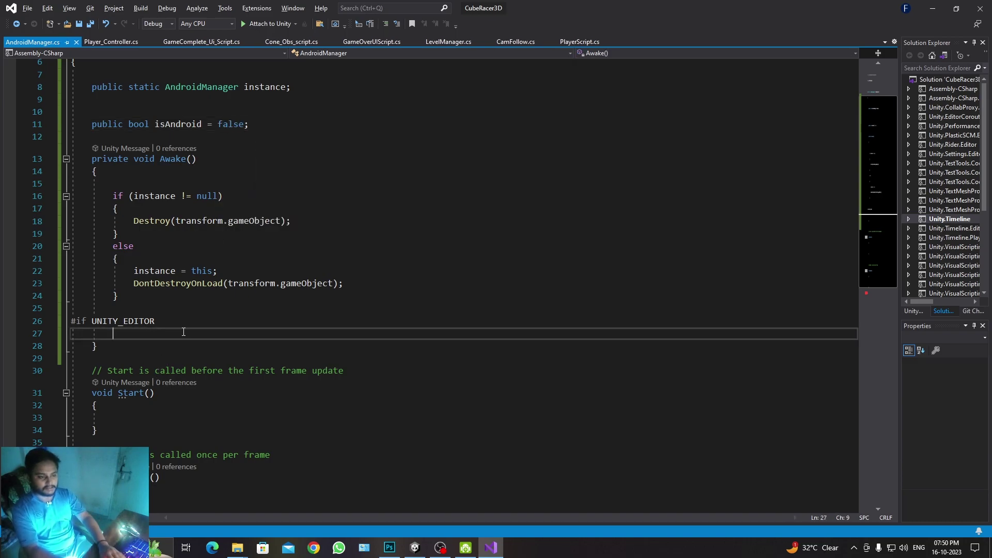
type("isA")
key("Tab")
key("BackSpace")
key("BackSpace")
key("BackSpace")
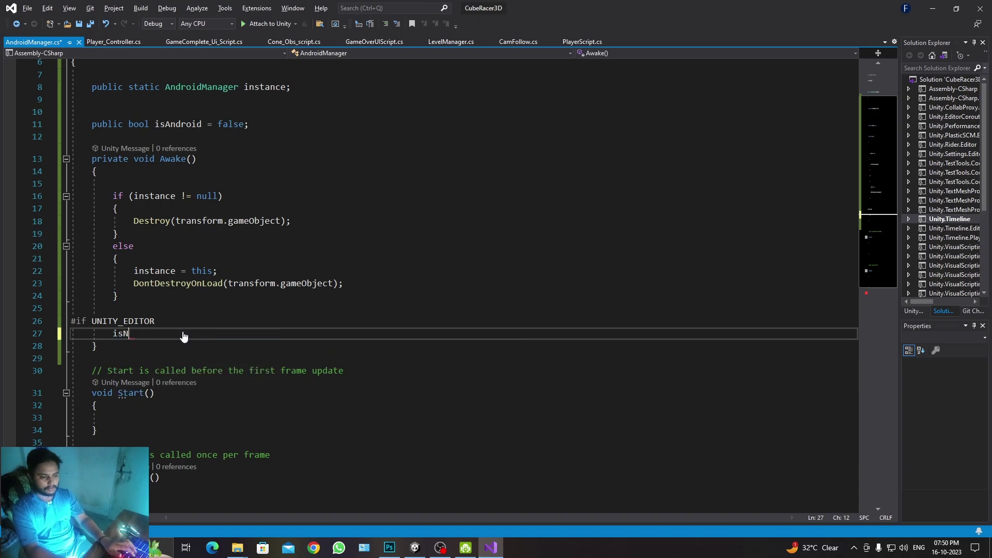
type("An")
key("Tab")
type("= ")
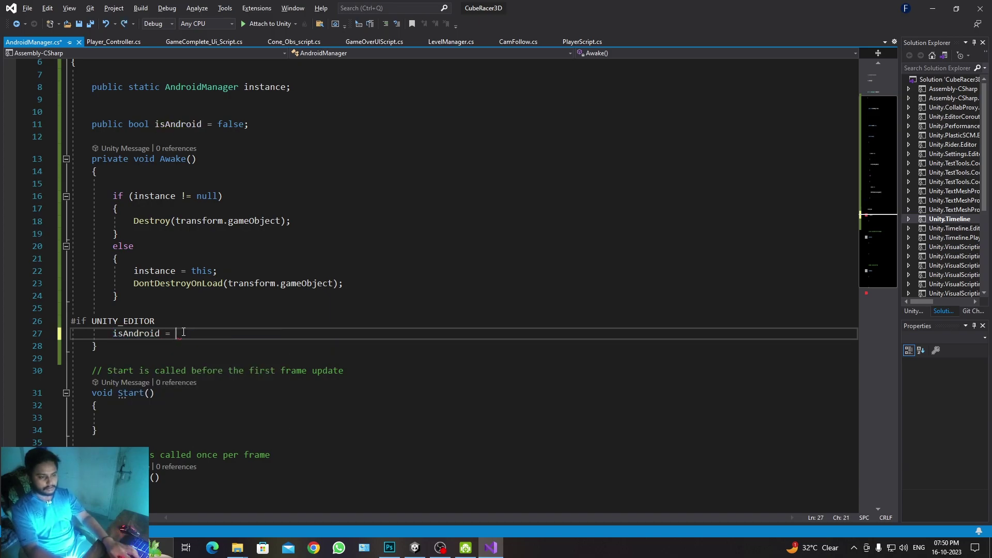
type("fals")
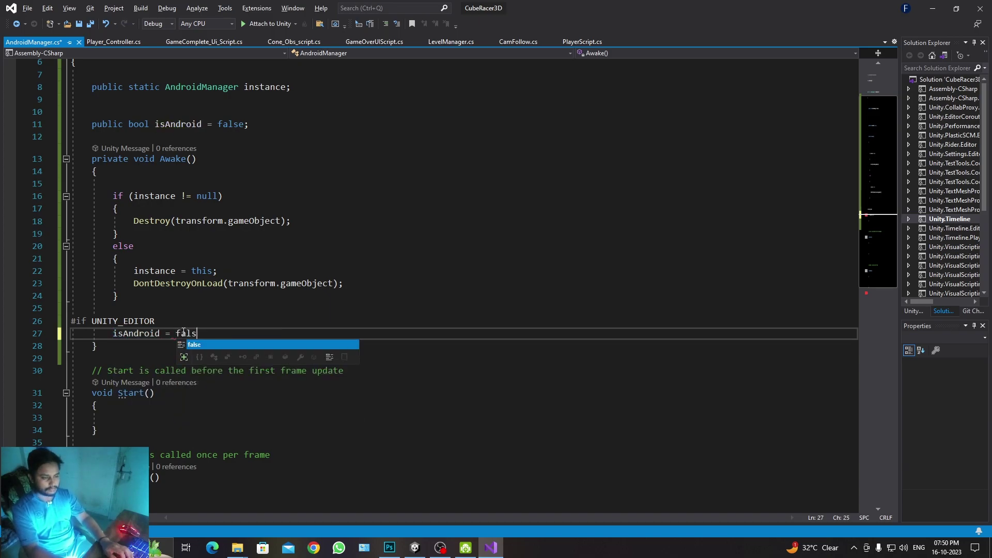
type("e;")
key("Return")
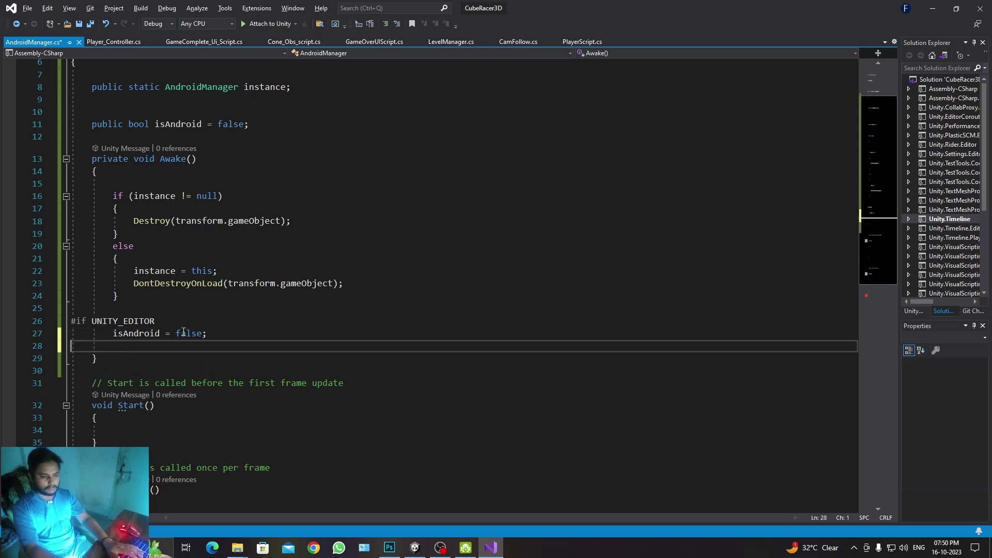
Add an #elif UNITY_ANDROID branch setting isAndroid to true, close it with #endif, and save.
type("#e")
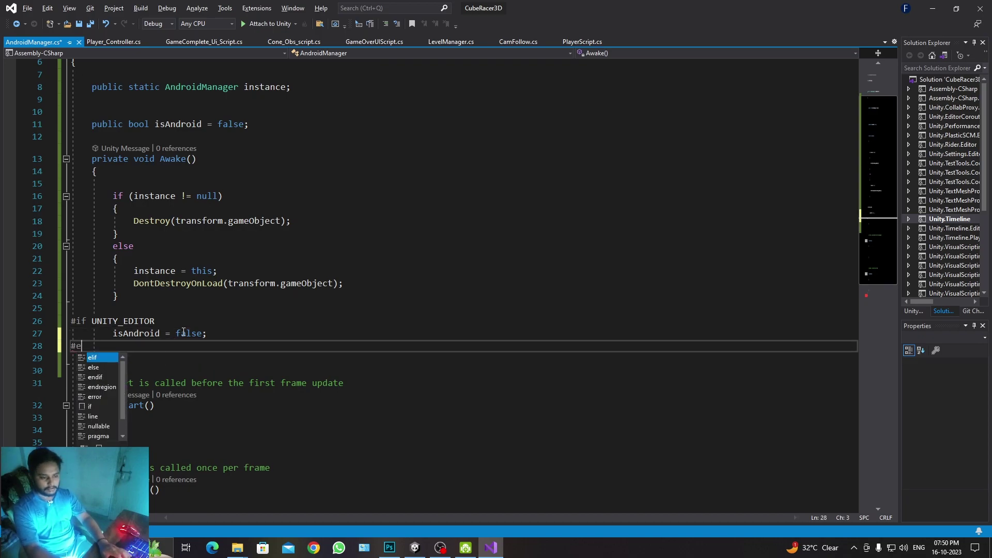
type("l")
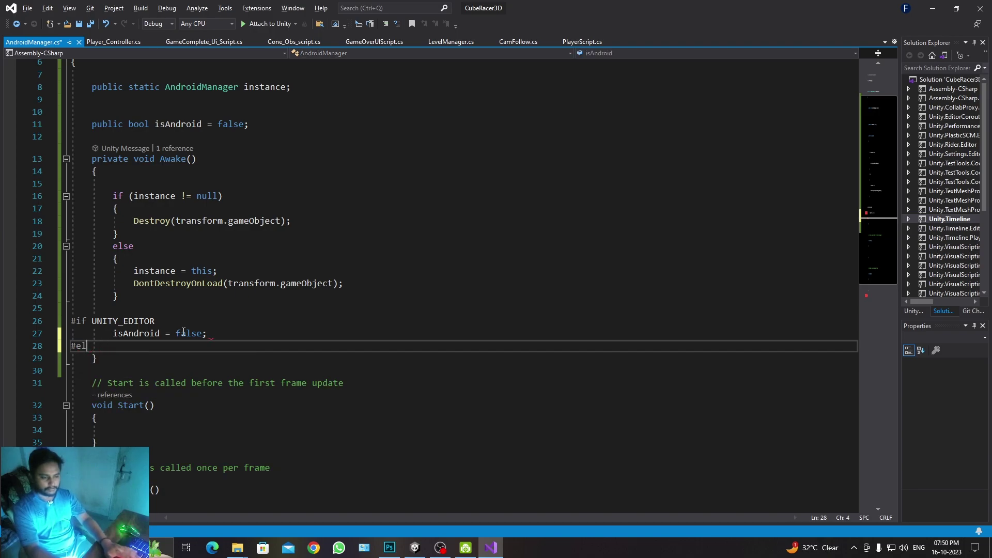
type("se if if")
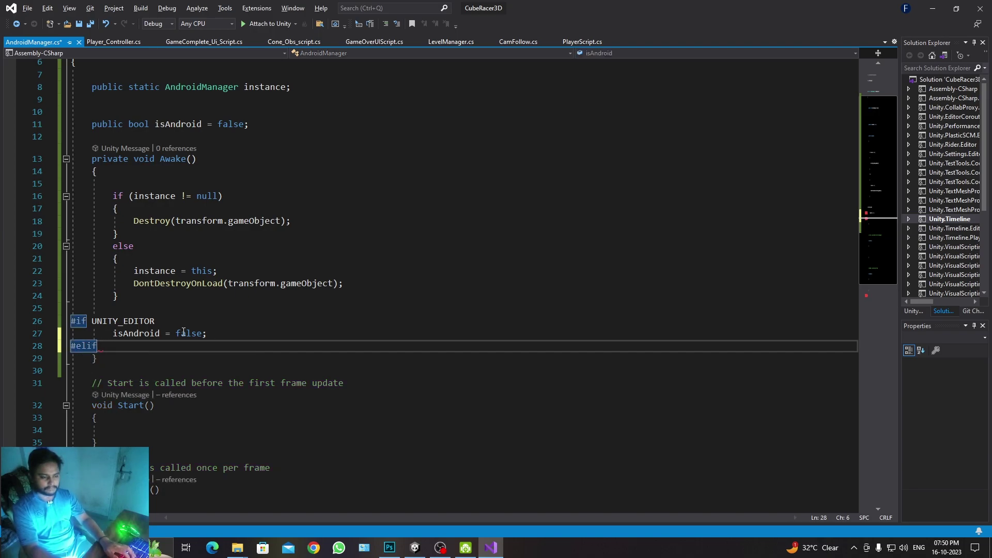
key("Return")
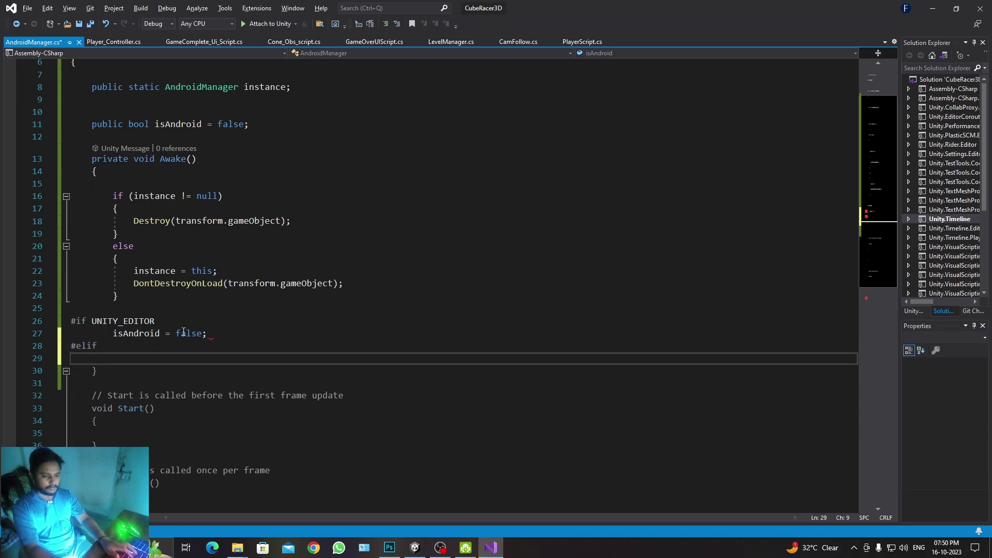
key("BackSpace")
key("BackSpace")
key("BackSpace")
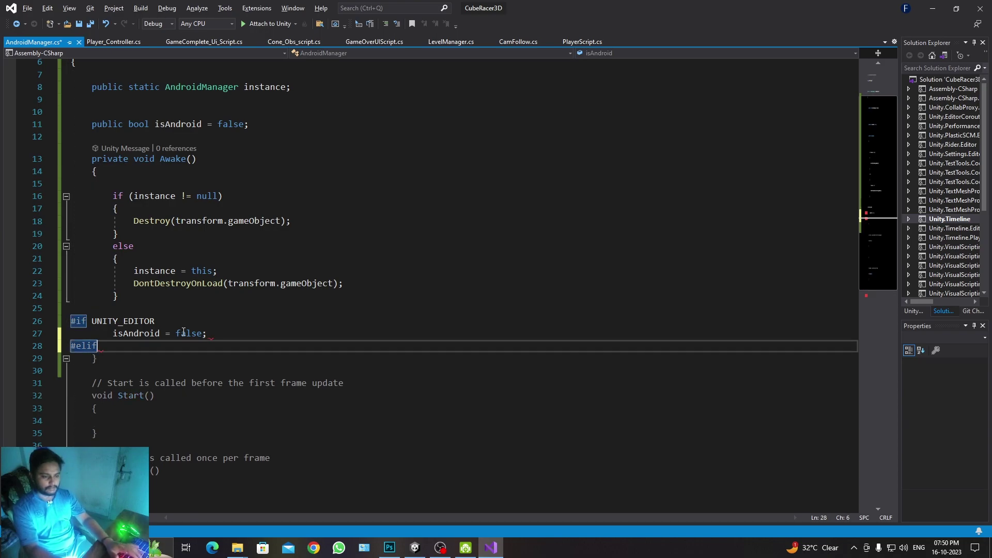
type(" UNITy")
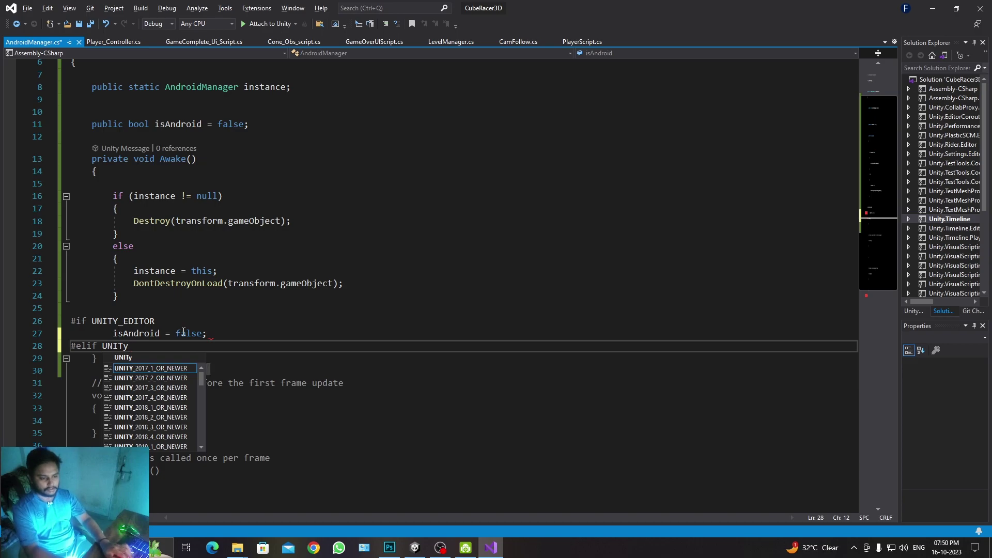
type("Y_AND")
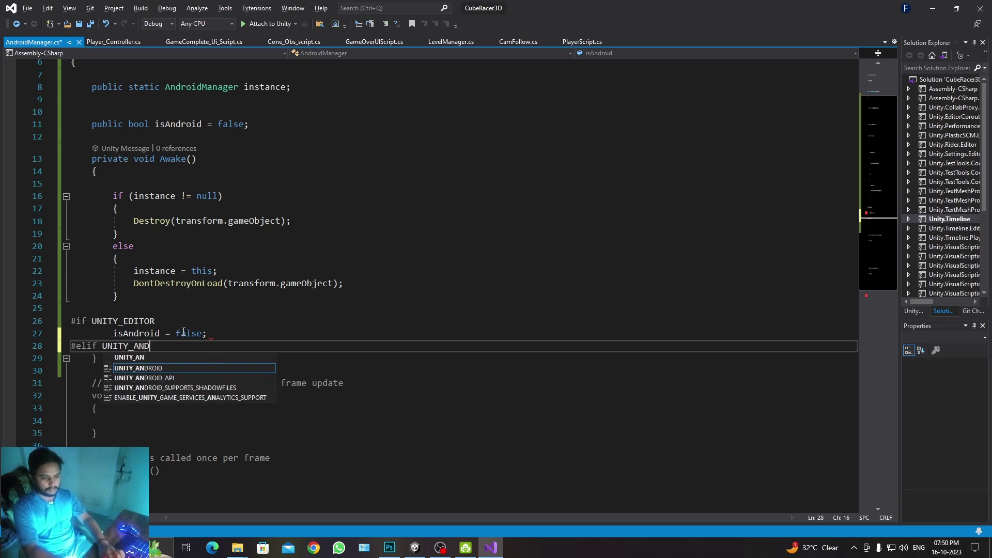
key("Return")
key("Return")
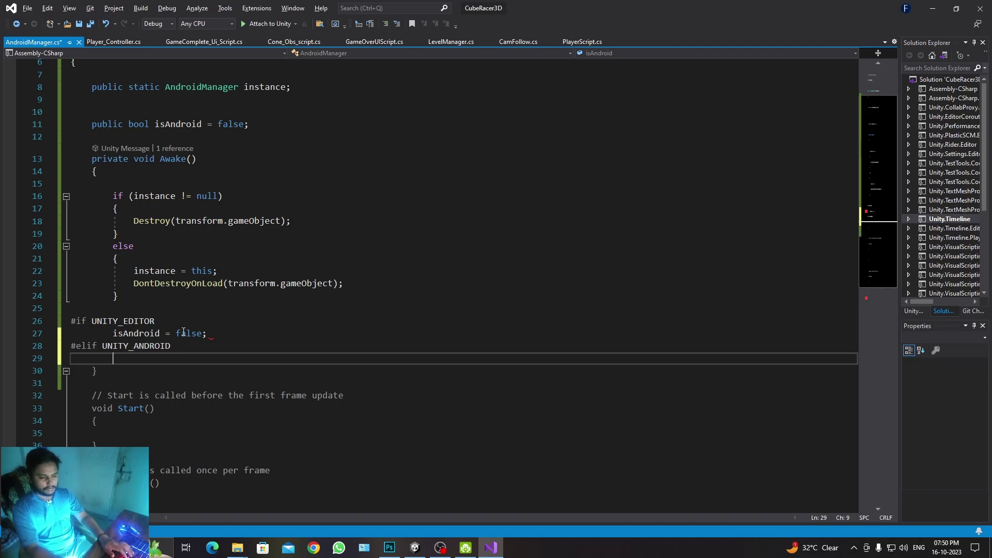
type("isA")
key("Tab")
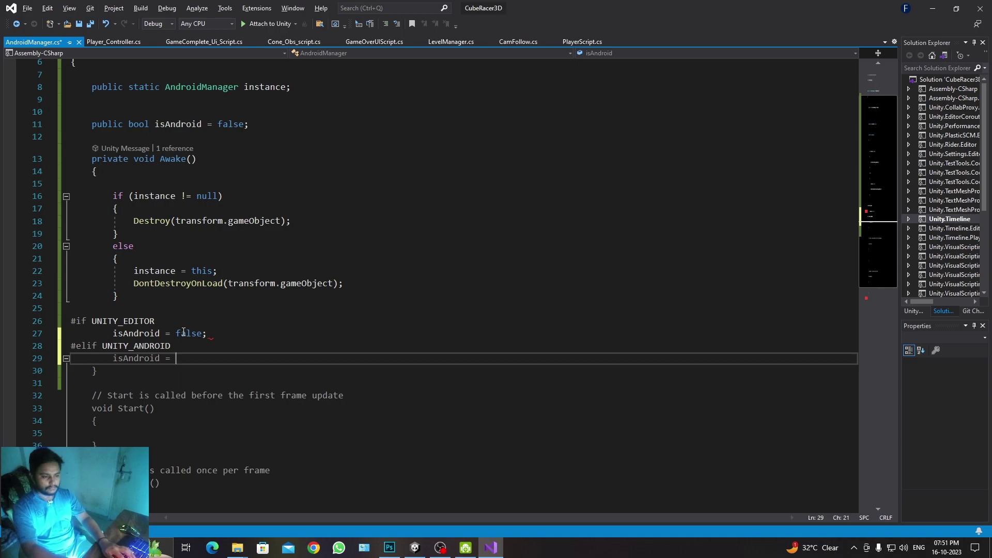
type("true;l")
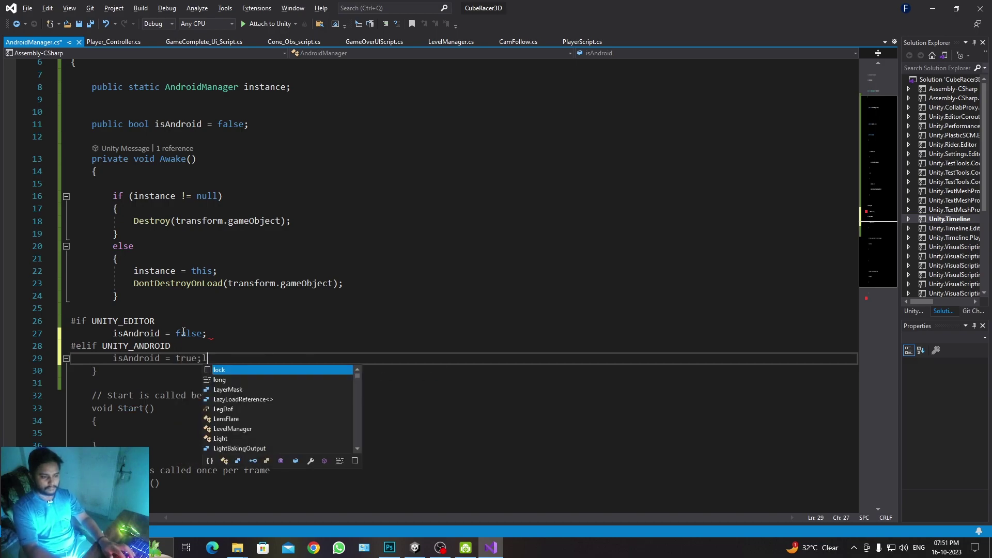
key("BackSpace")
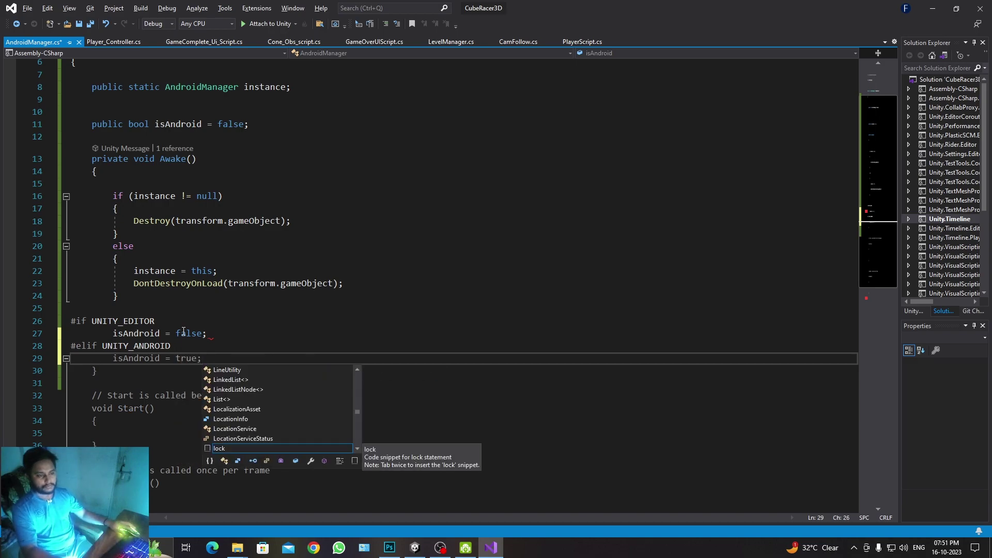
scroll(257, 328, "down", 2)
key("BackSpace")
key("Return")
type("#end")
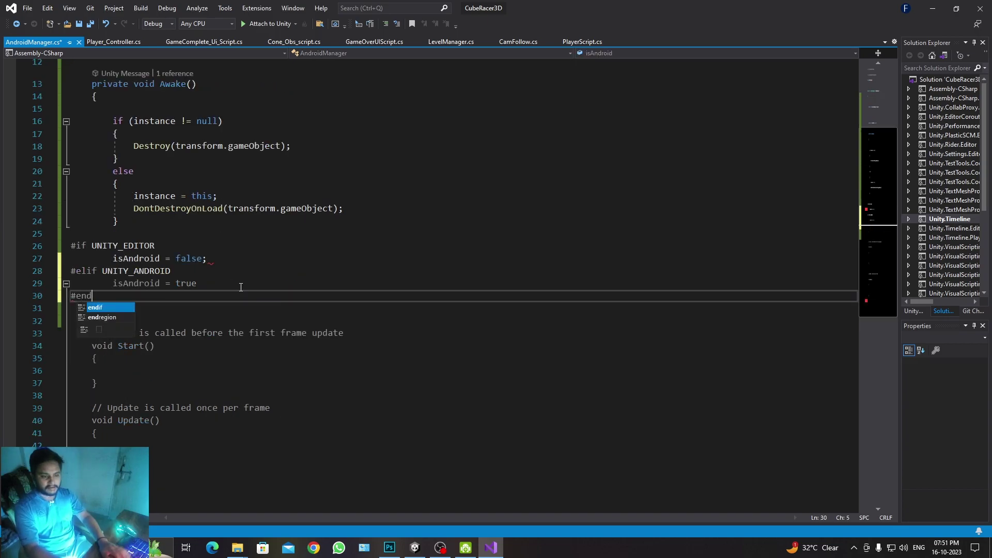
type("if")
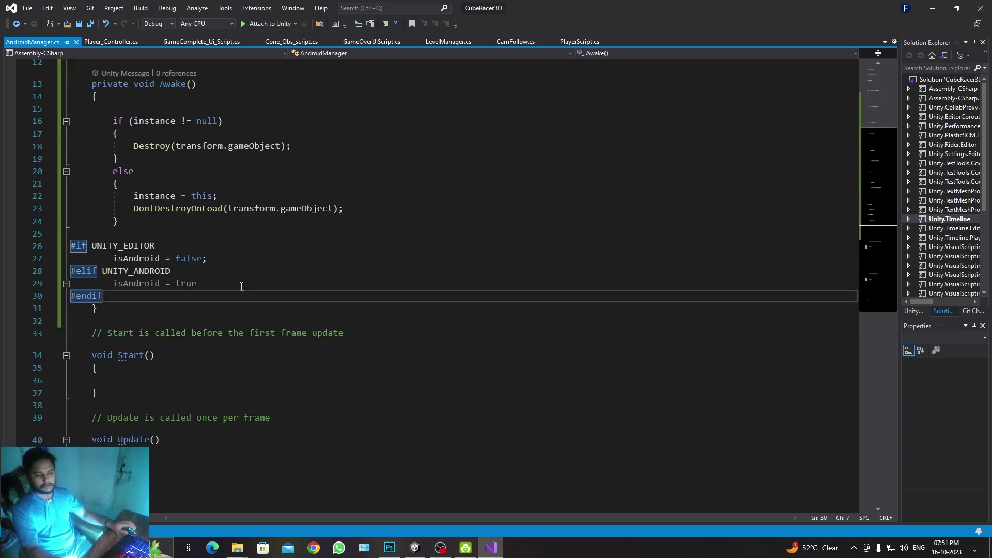
key("Return")
key("Return")
scroll(236, 290, "up", 2)
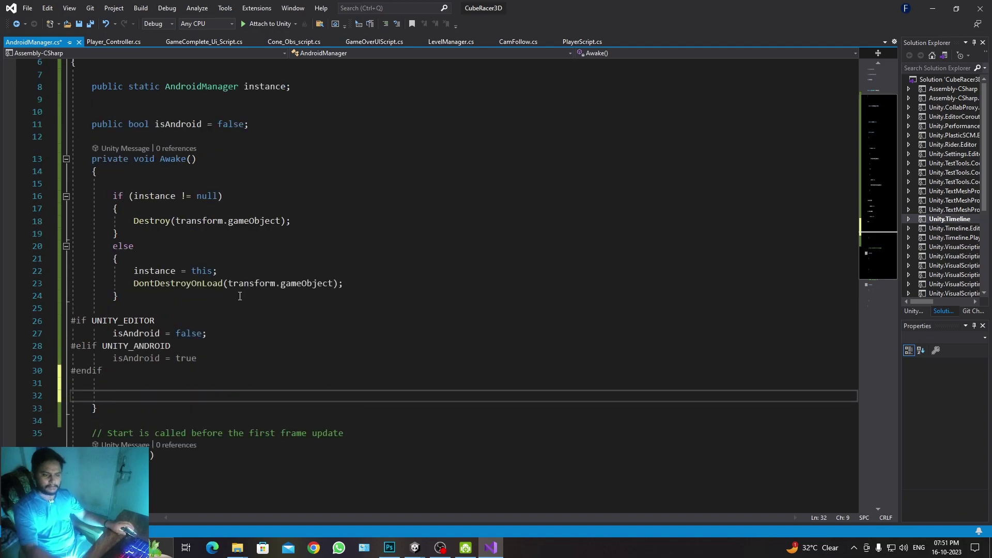
key("ctrl+s")
left_click_drag(150, 370, 161, 386)
key("BackSpace")
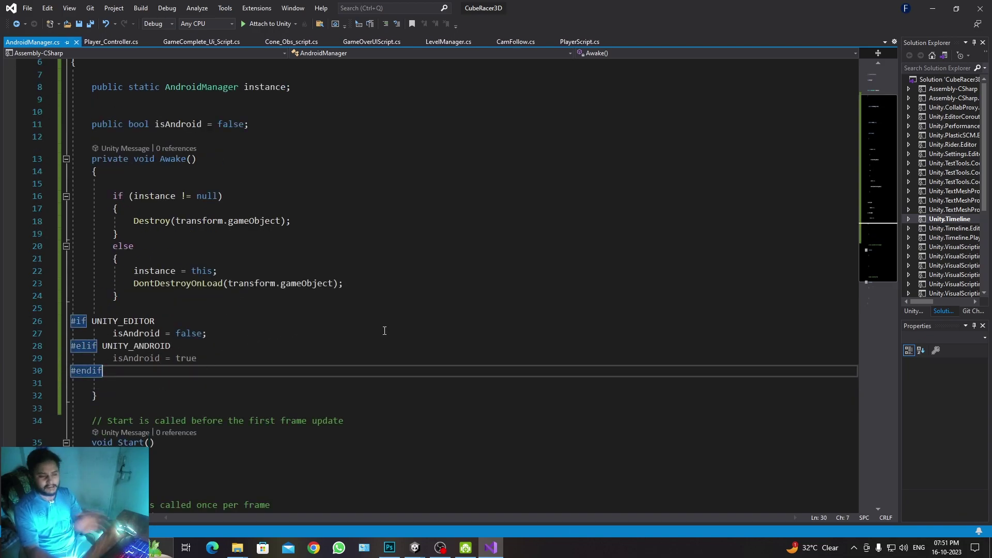
Hide isAndroid from the Inspector with a [HideInInspector] attribute, remove stray text, and save.
left_click(92, 125)
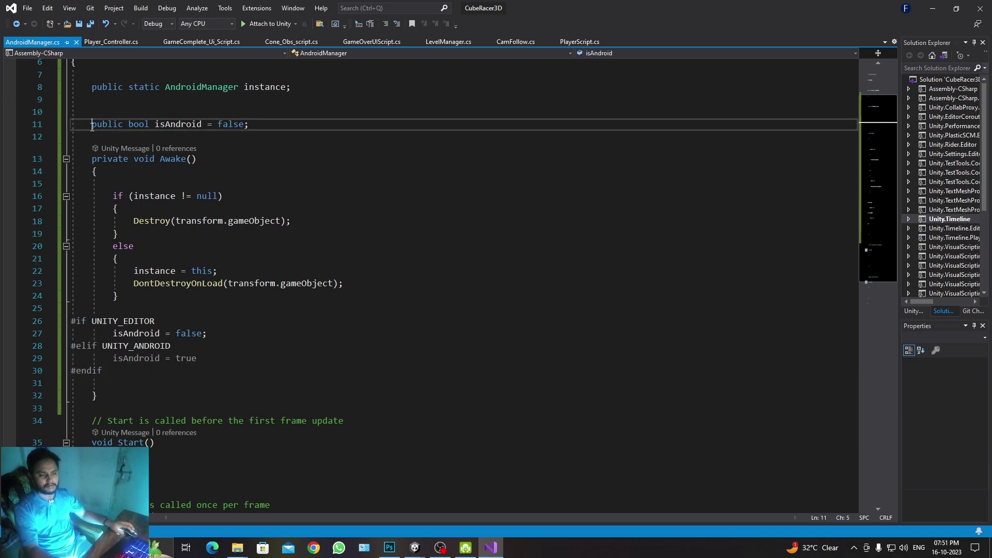
type("[]")
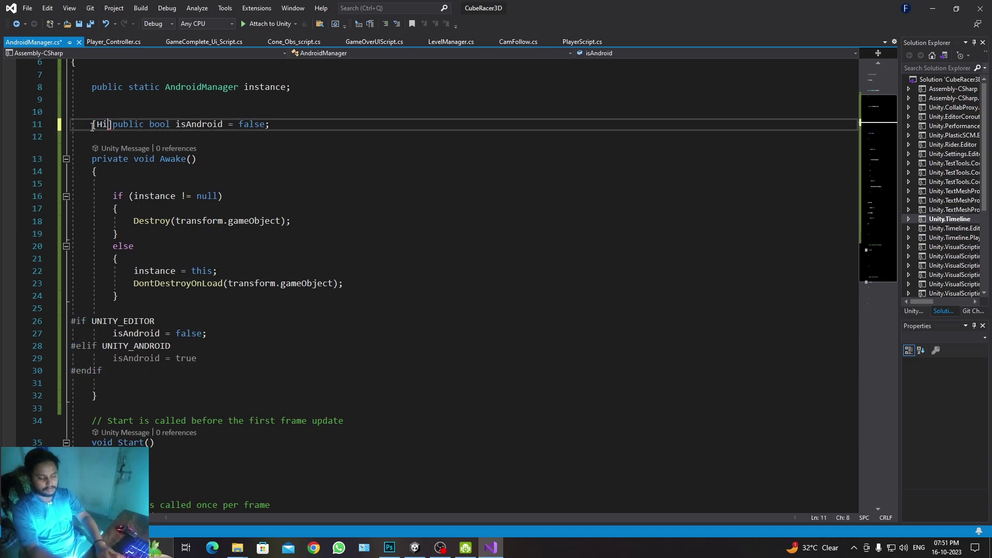
type("HideInInspector")
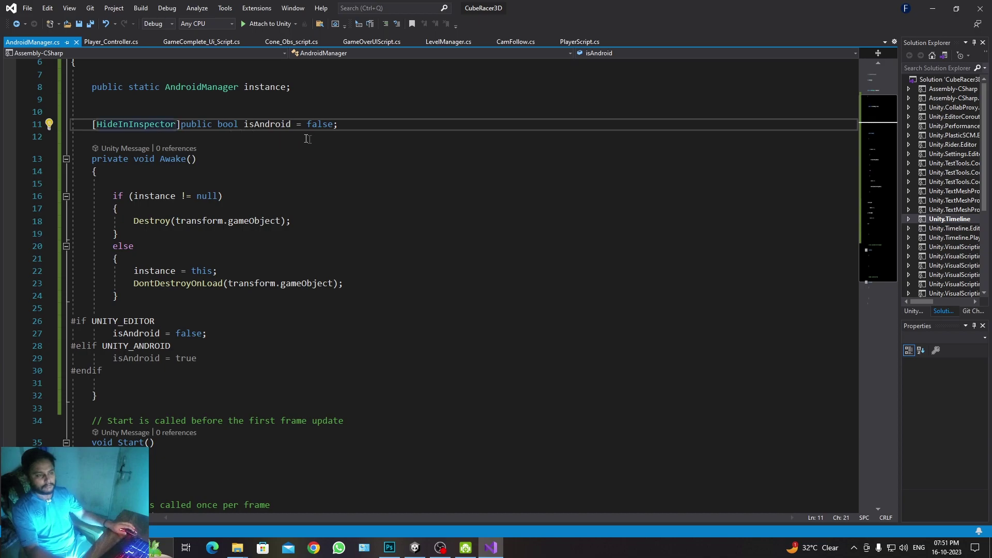
left_click(334, 140)
type("[]")
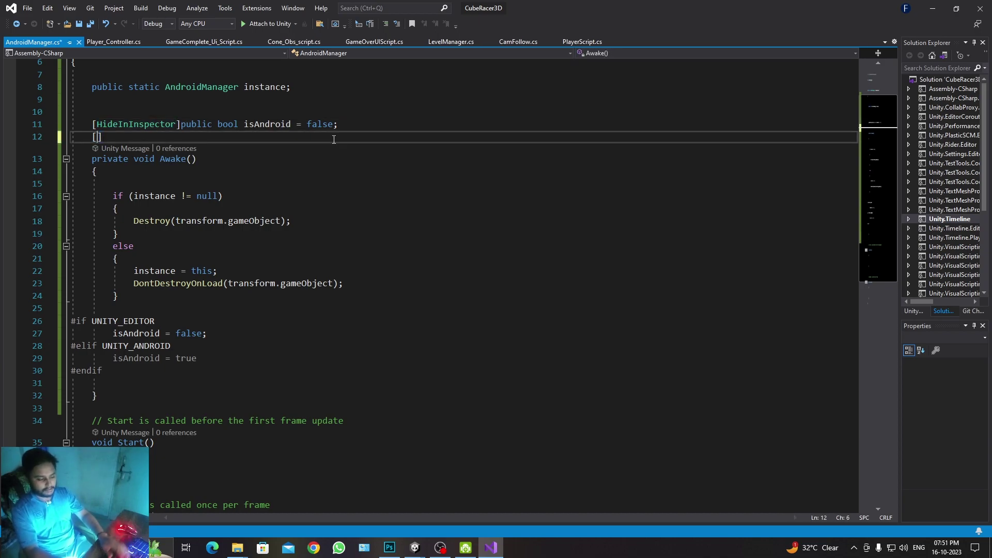
type("Serl")
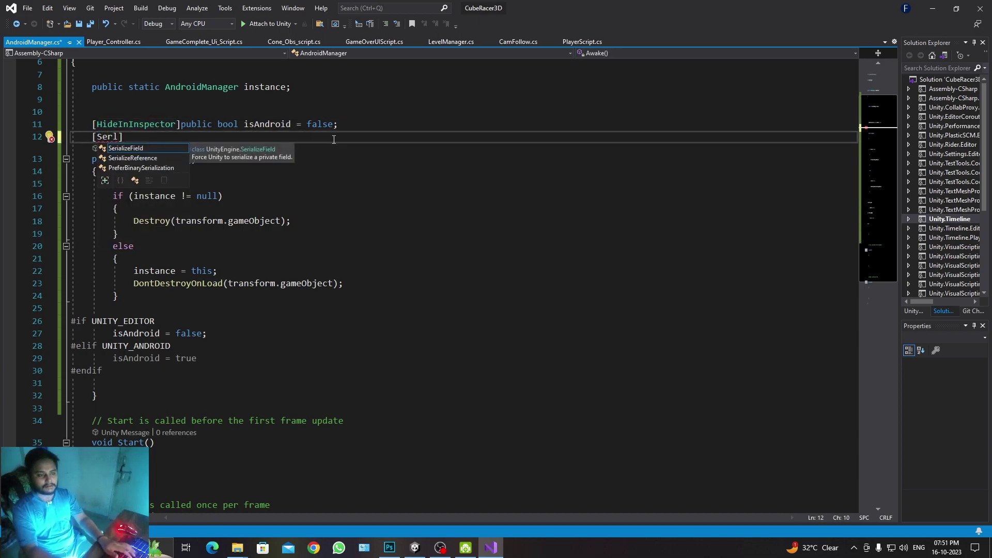
key("BackSpace")
key("ctrl+s")
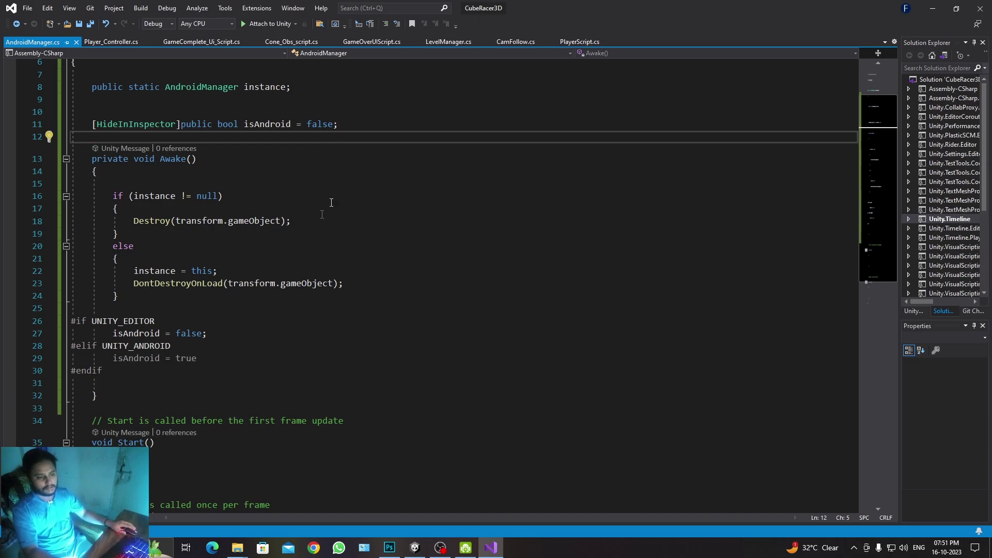
Delete the Update method, set Application.targetFrameRate in Start, and save the script.
scroll(332, 203, "down", 3)
left_click(246, 353)
left_click_drag(73, 386, 89, 434)
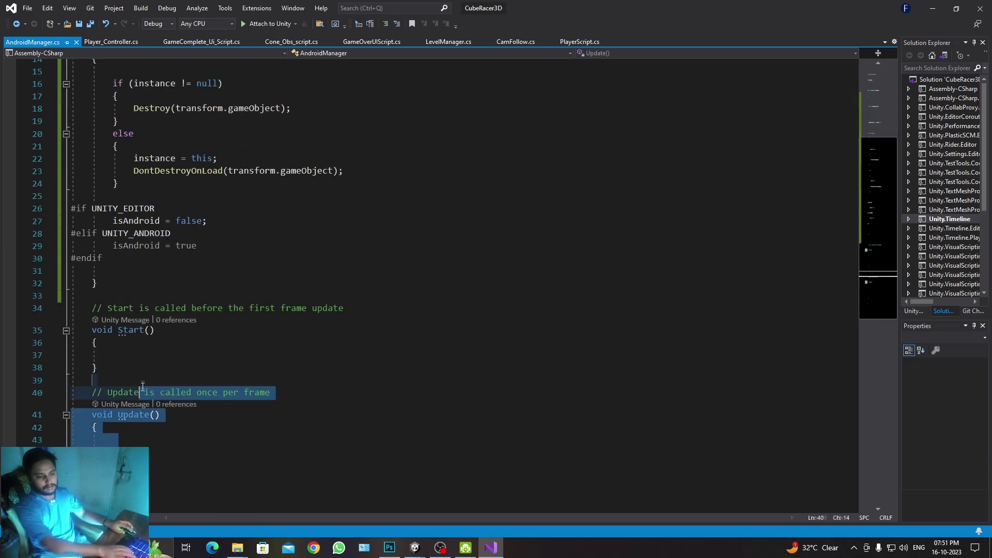
key("Delete")
left_click(139, 364)
left_click(139, 360)
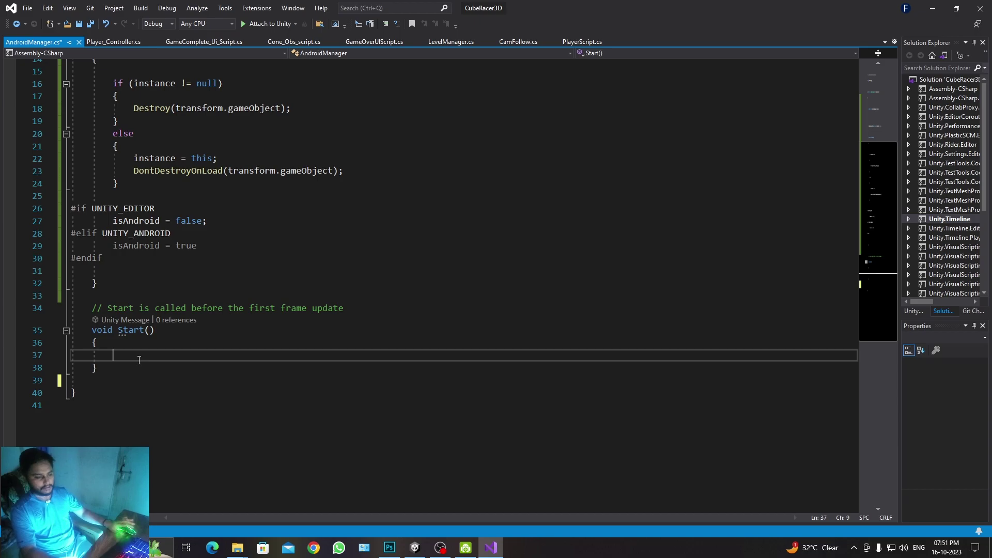
type("Application.")
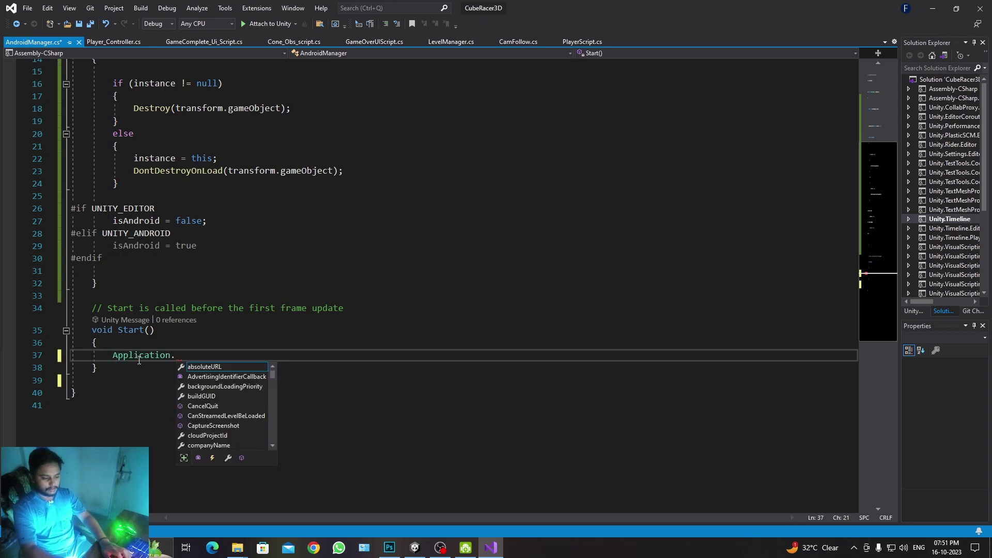
type("targetFrameRate = 30;")
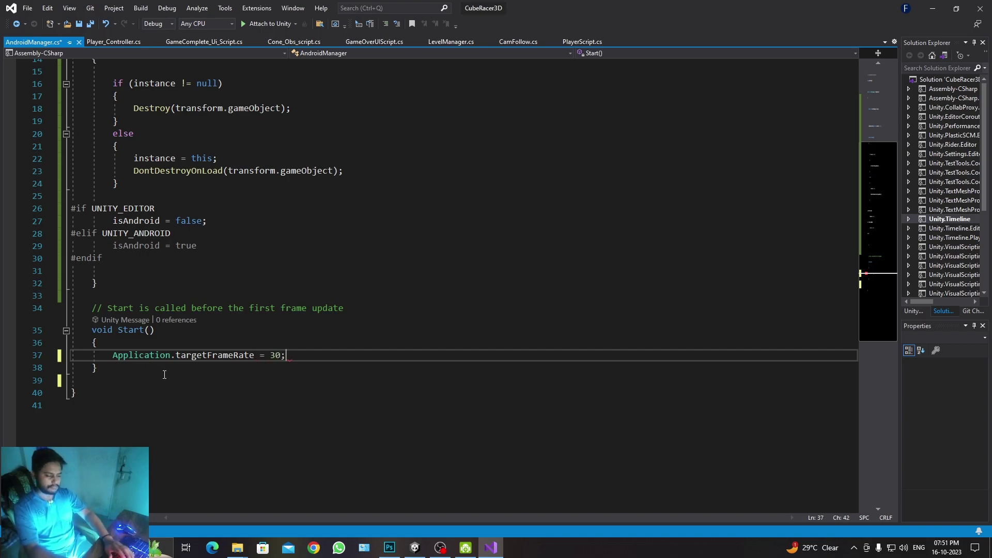
key("Left")
key("BackSpace")
key("BackSpace")
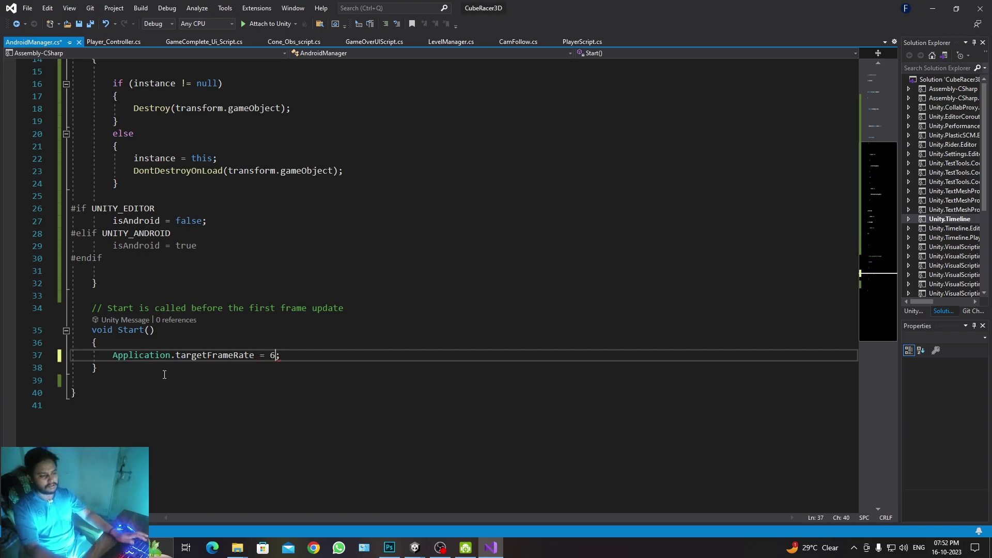
key("ctrl+s")
scroll(335, 353, "up", 5)
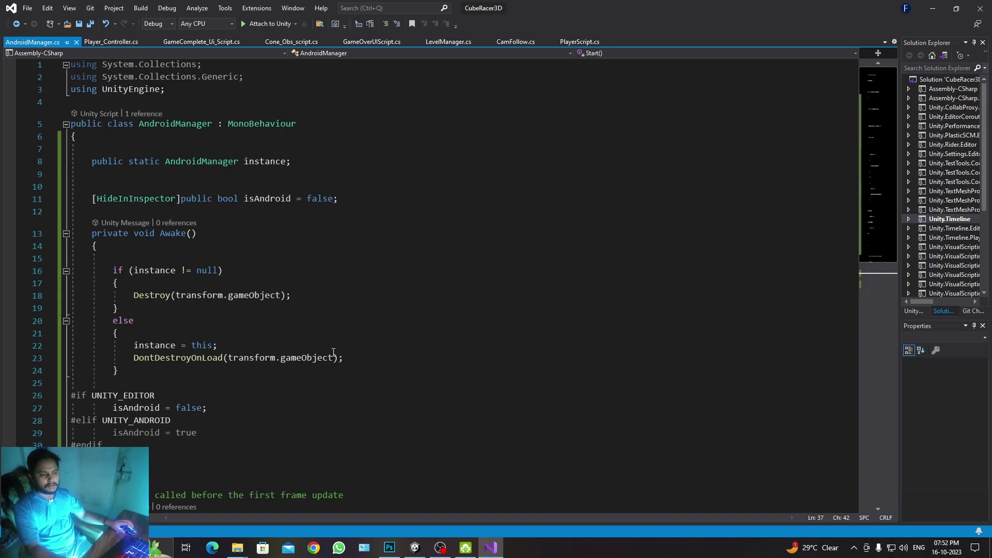
key("alt+Tab")
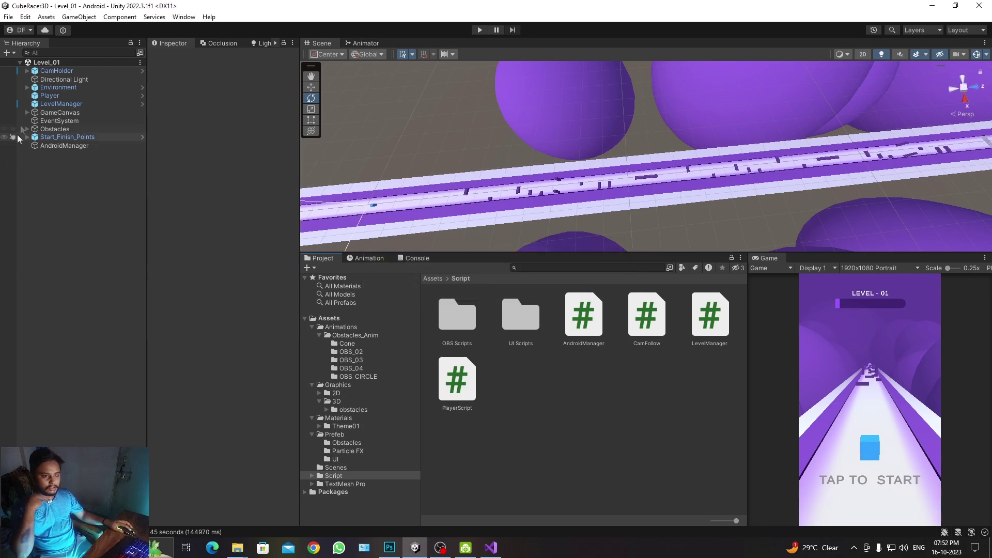
Select Environment and bake occlusion culling for Level_01 from the Bake settings.
left_click(57, 88)
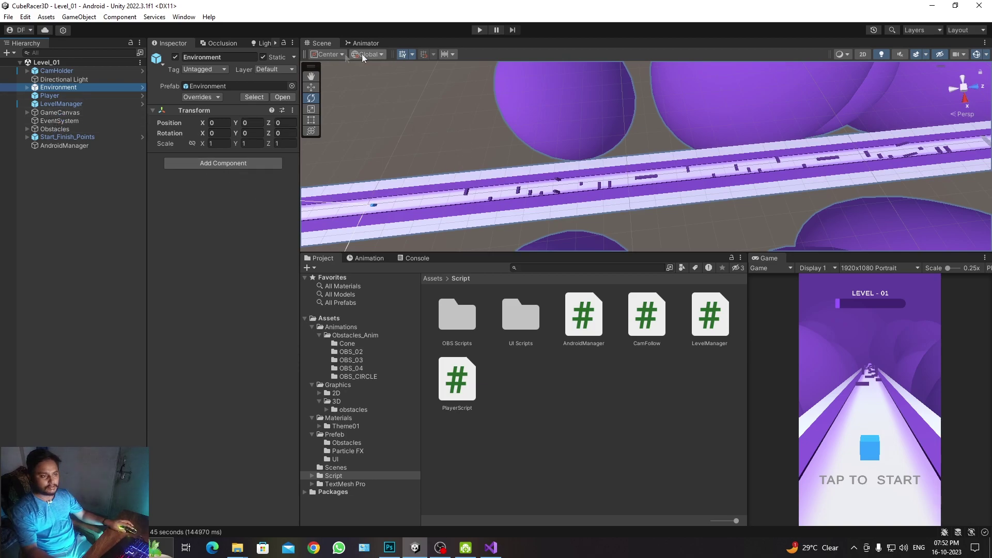
left_click(220, 43)
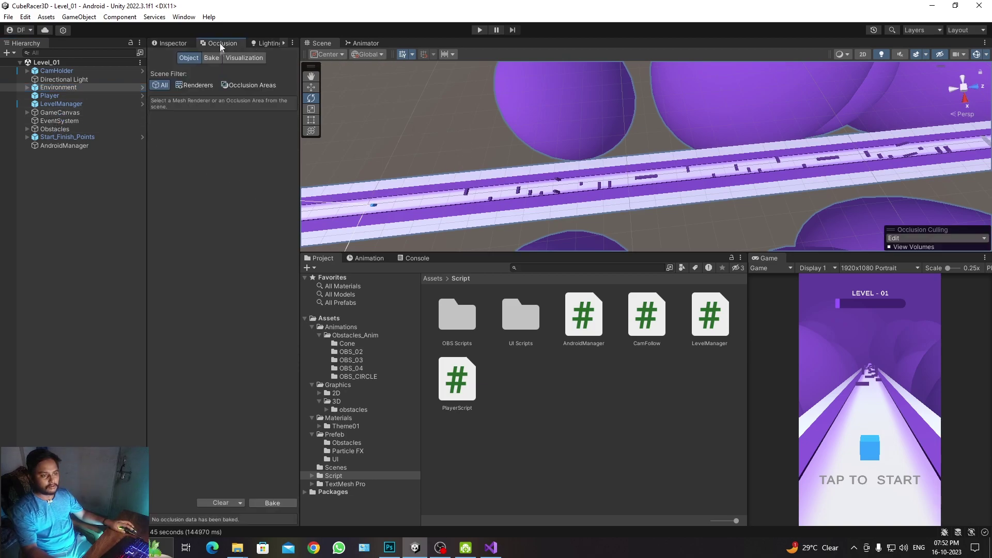
left_click(212, 58)
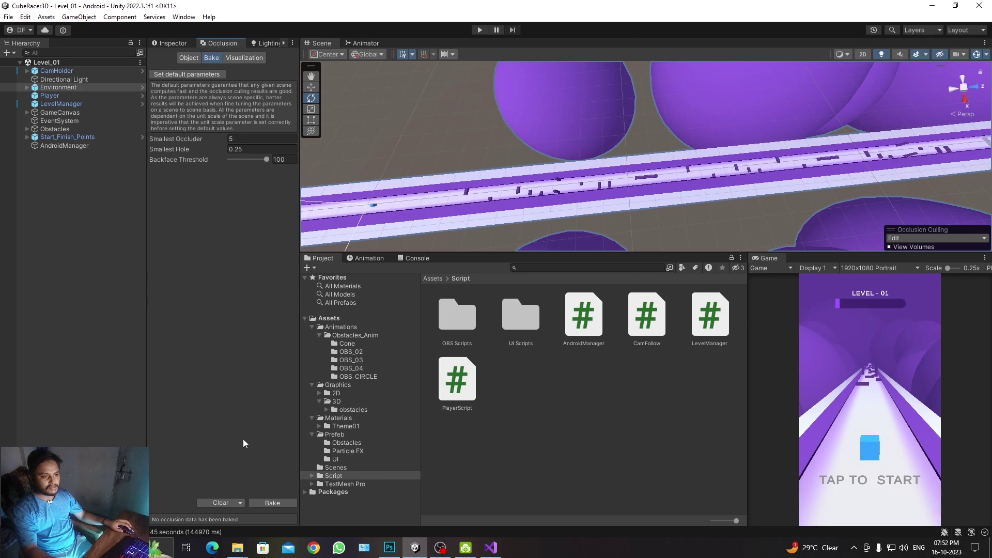
left_click(269, 503)
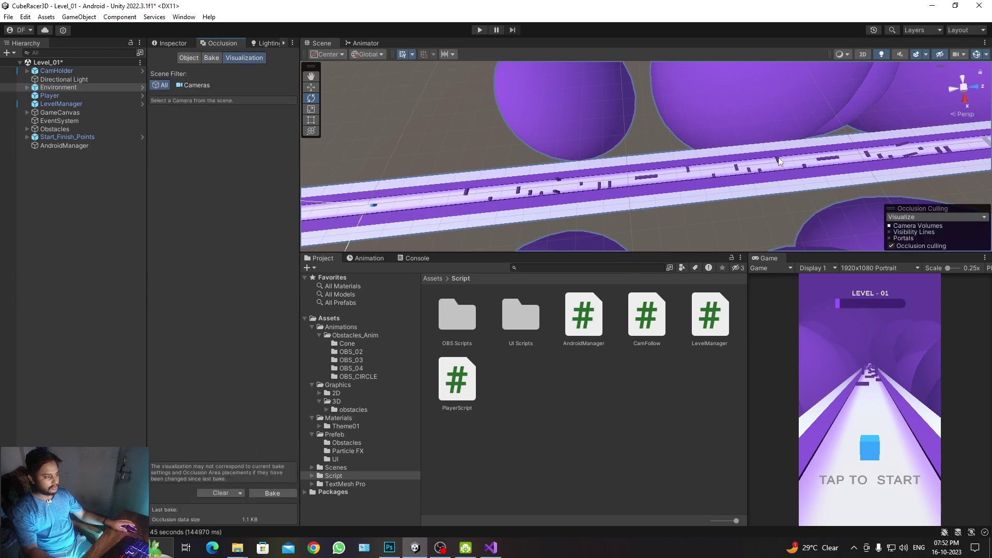
mouse_move(517, 155)
left_mouse_down("alt")
mouse_move(606, 115)
mouse_move(630, 164)
left_mouse_up("alt")
scroll(619, 88, "down", 3)
scroll(621, 91, "down", 3)
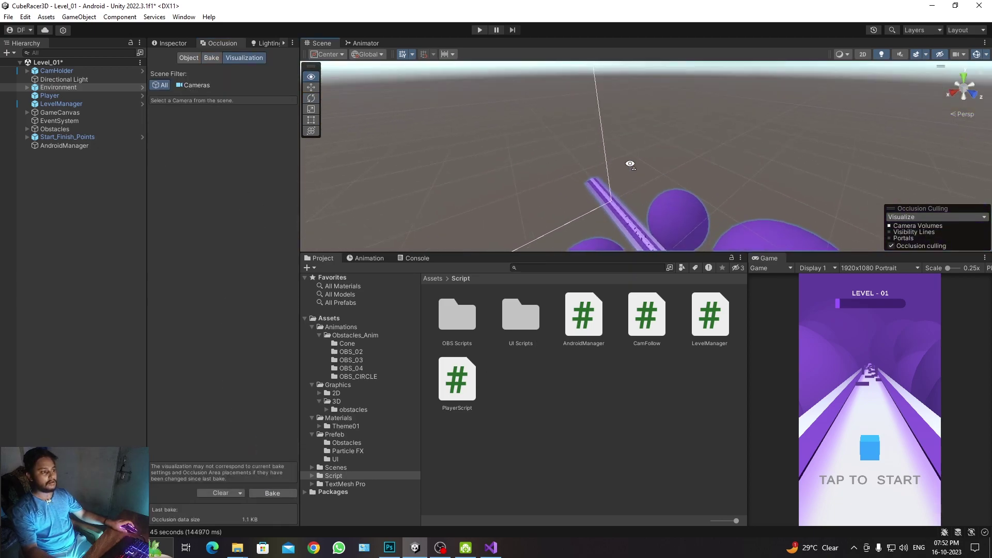
mouse_move(558, 169)
left_mouse_down("alt")
mouse_move(624, 193)
mouse_move(558, 178)
left_mouse_up("alt")
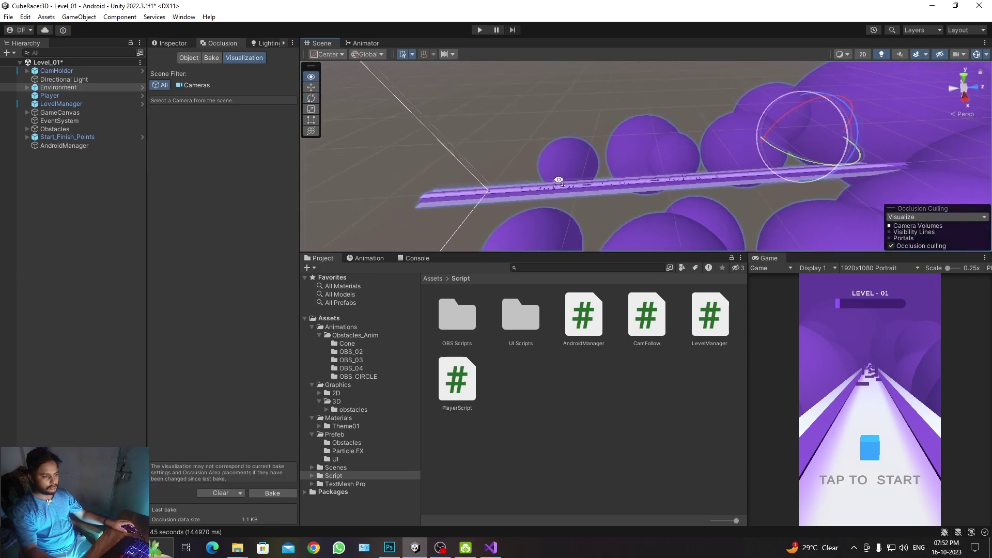
Re-bake the occlusion culling to 1.1 KB of data and save the Level_01 scene.
left_click(266, 492)
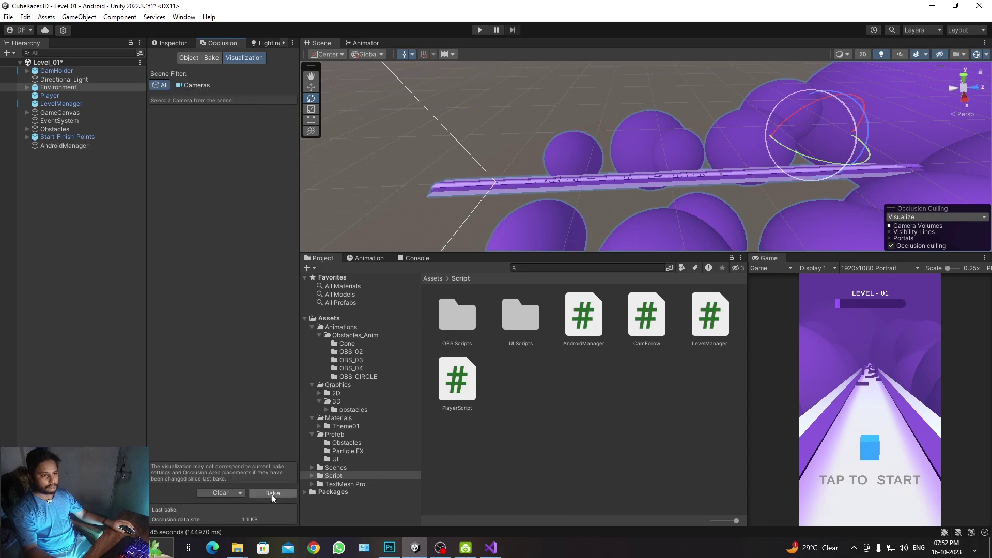
left_click(206, 60)
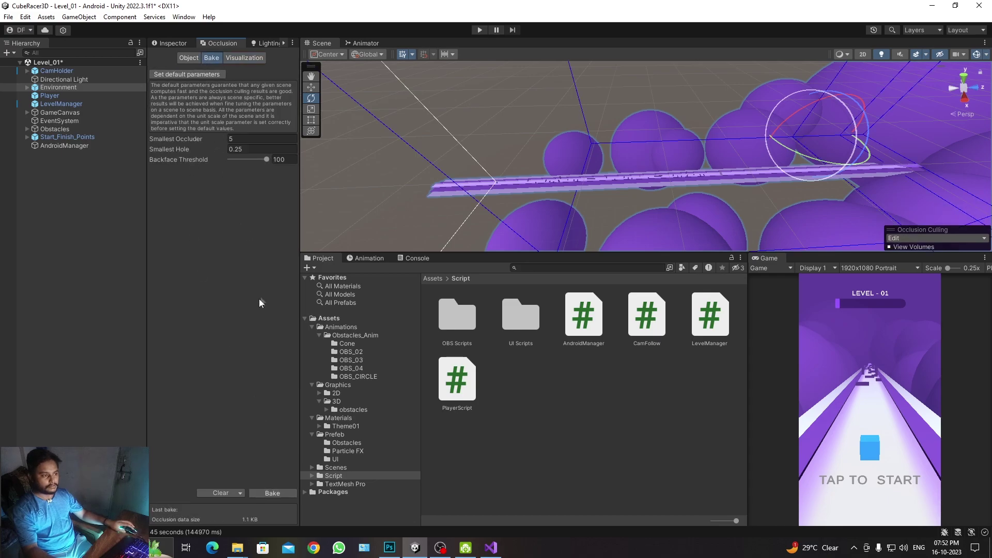
mouse_move(543, 132)
left_mouse_down("alt")
mouse_move(705, 60)
mouse_move(577, 132)
left_mouse_up("alt")
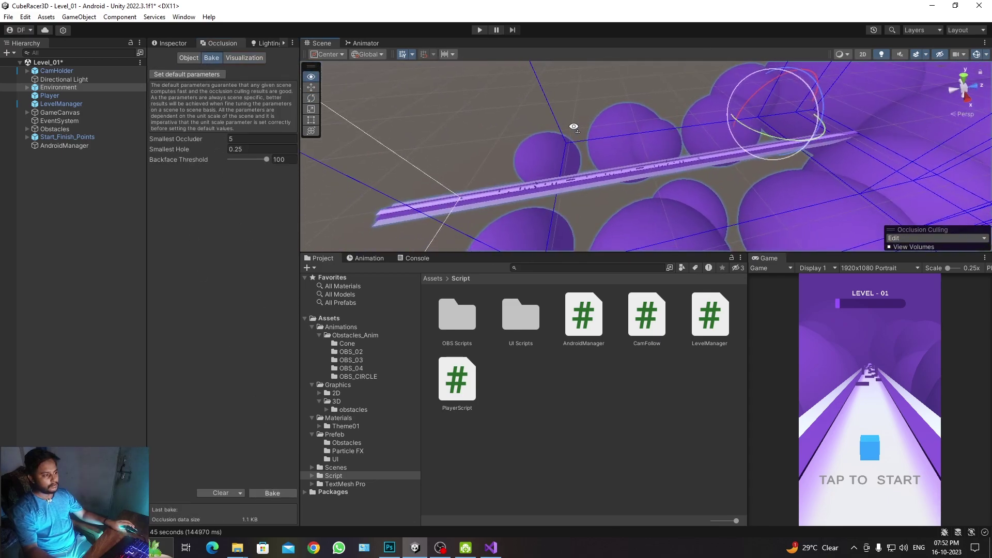
middle_click_drag(576, 131, 660, 113)
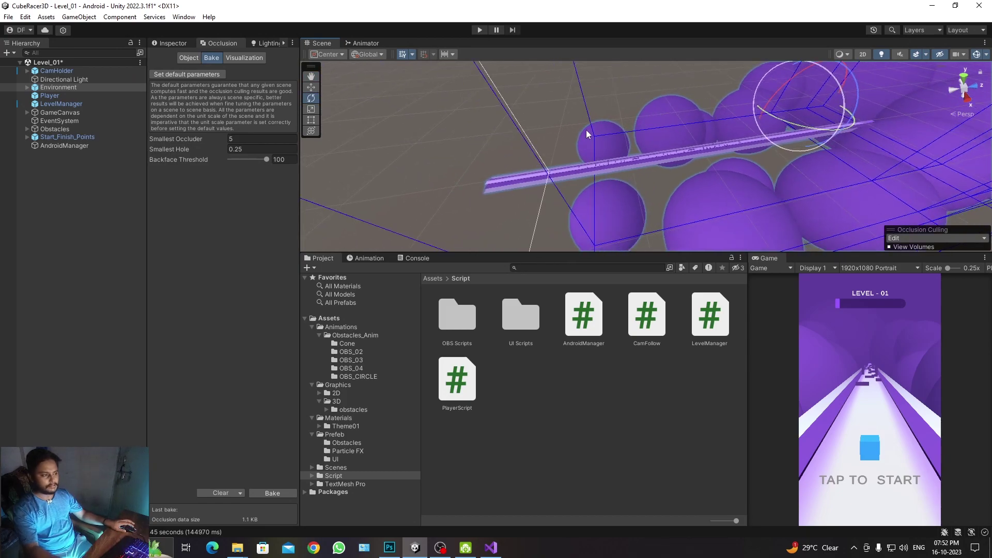
scroll(617, 133, "down", 2)
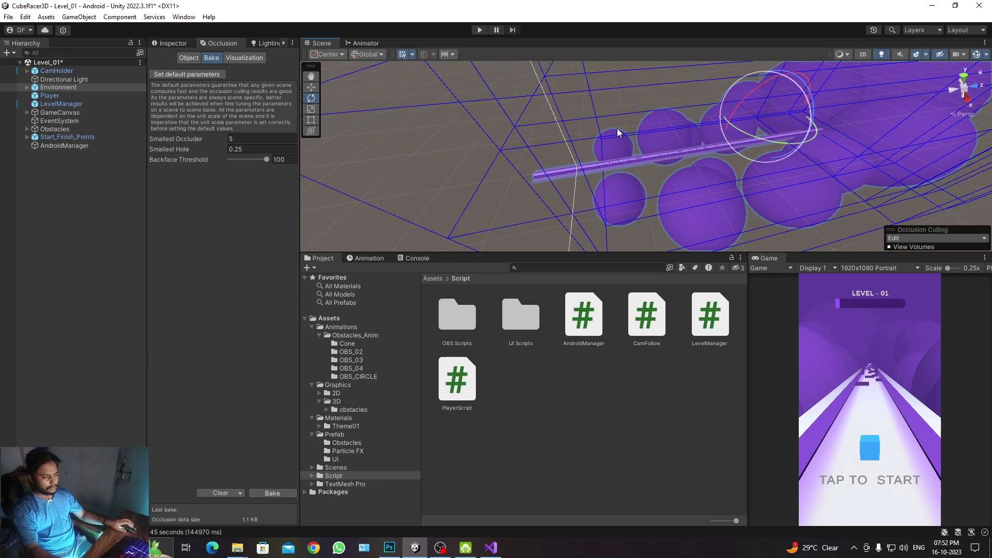
key("ctrl+s")
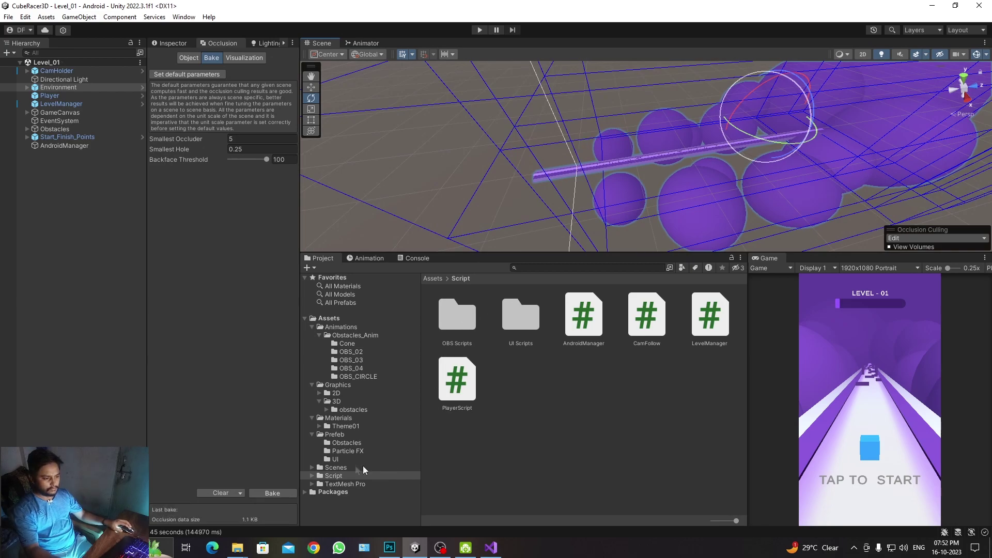
Open each scene from Level_02 through Level_11 and bake its occlusion culling data.
left_click(337, 468)
double_click(579, 313)
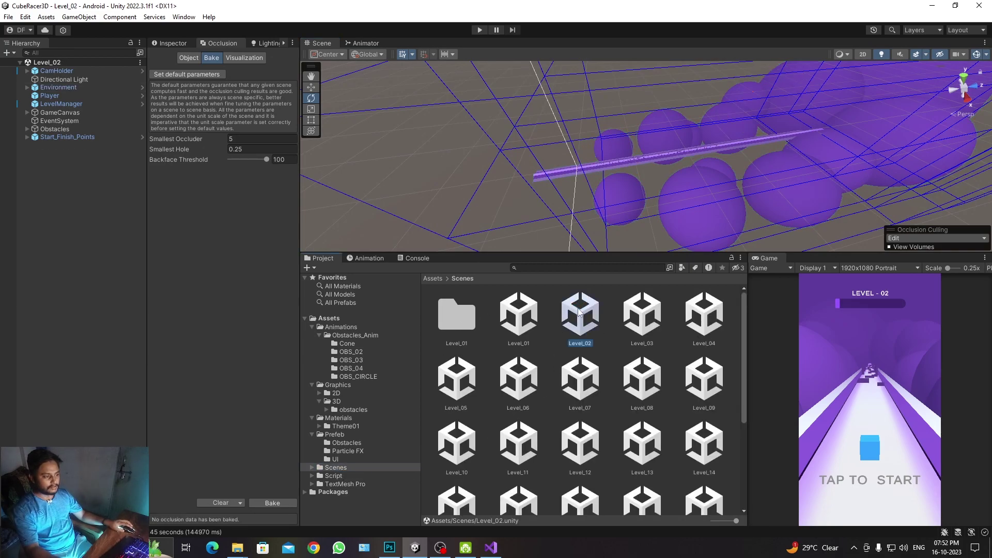
left_click(272, 503)
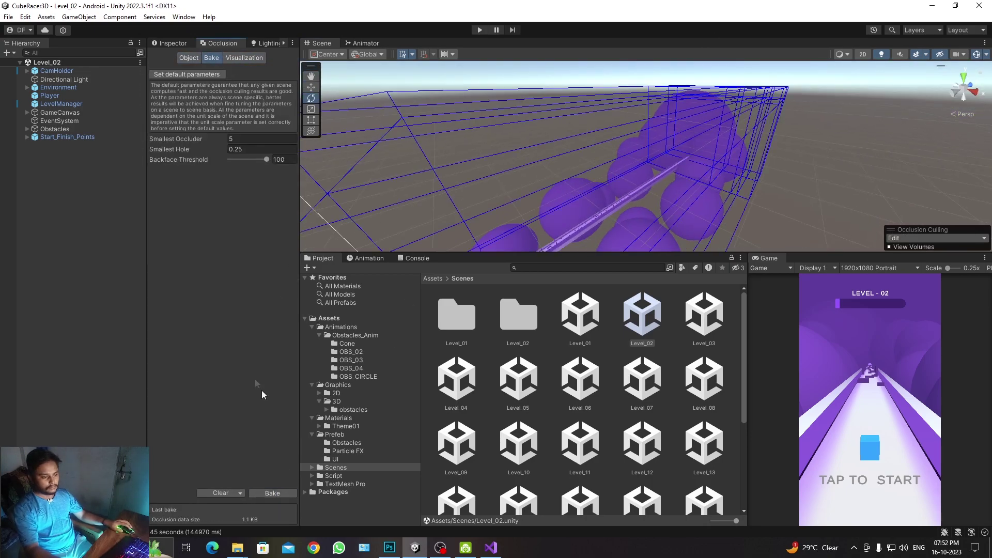
double_click(704, 312)
left_click(272, 493)
double_click(519, 378)
left_click(272, 493)
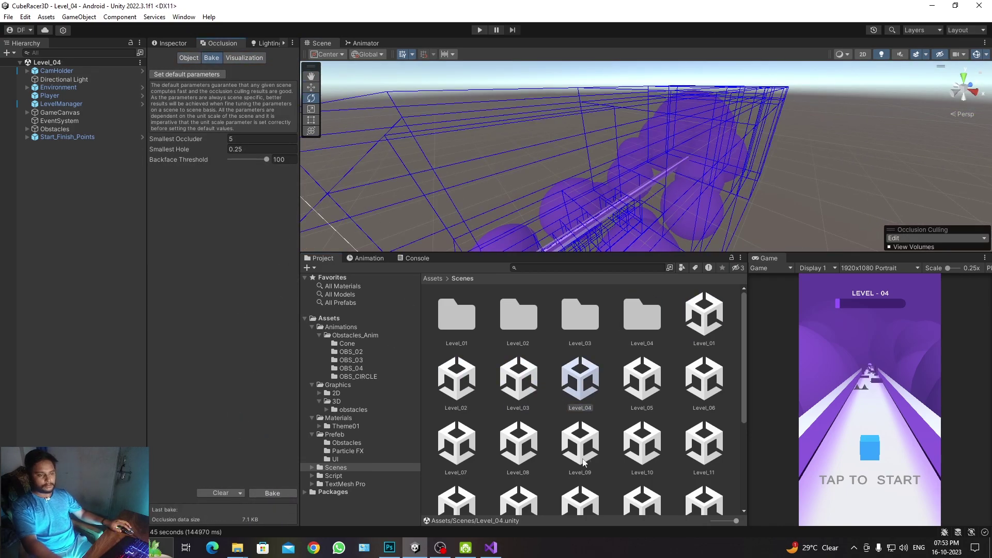
double_click(642, 379)
left_click(273, 493)
double_click(456, 444)
left_click(273, 493)
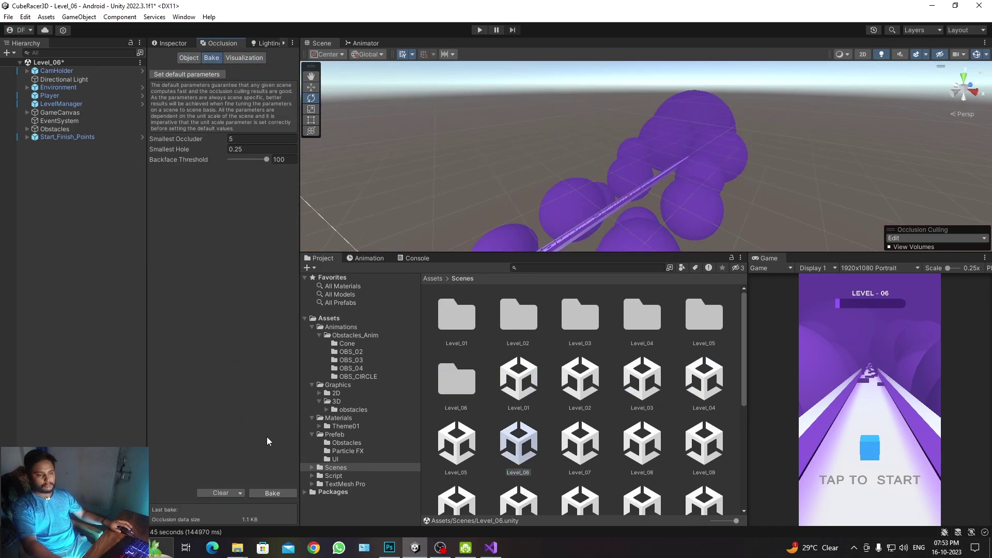
double_click(577, 449)
left_click(272, 503)
double_click(704, 443)
left_click(273, 503)
double_click(518, 413)
left_click(272, 503)
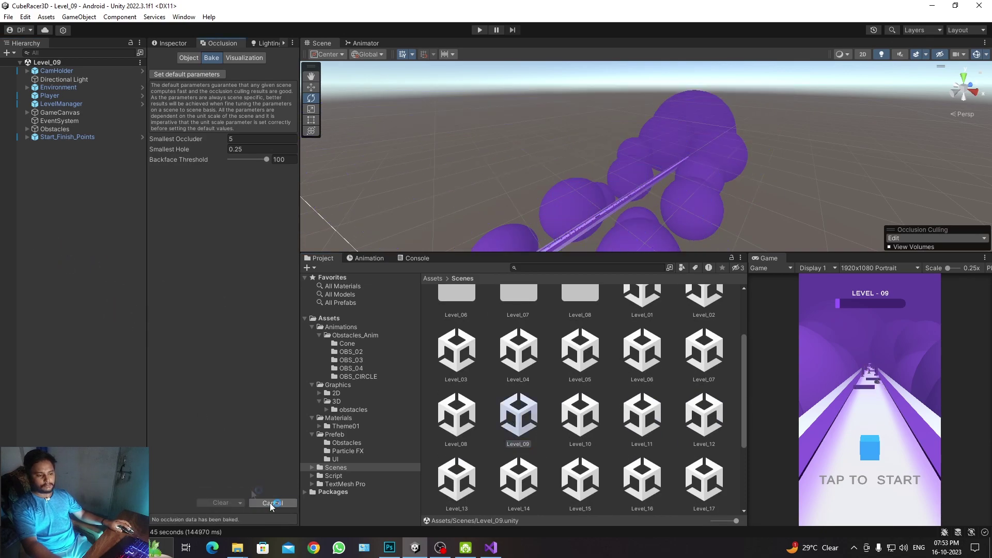
double_click(643, 413)
left_click(272, 493)
double_click(457, 414)
left_click(272, 493)
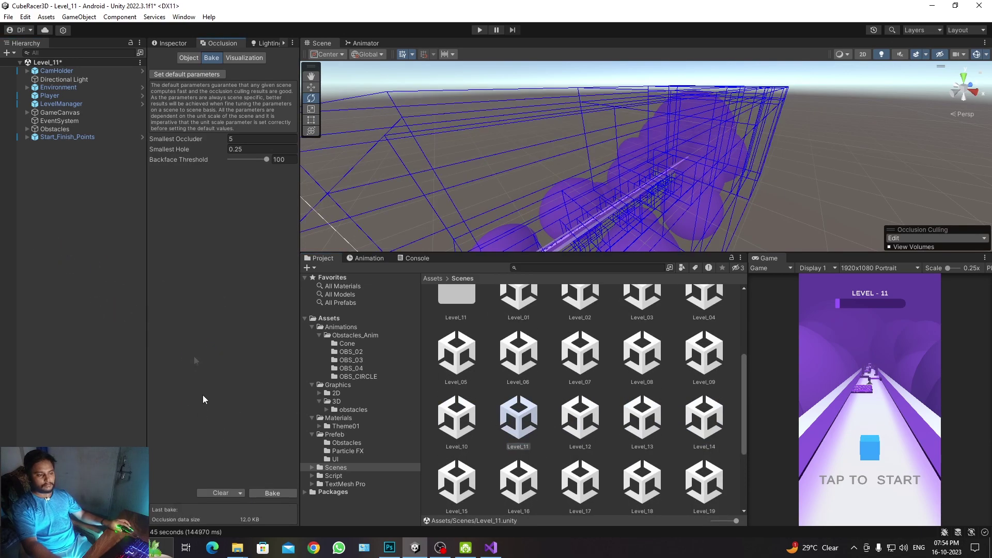
Continue opening and baking occlusion culling for the following scenes, up to Level_21 and Level_22.
double_click(581, 419)
left_click(272, 493)
double_click(705, 418)
left_click(272, 493)
double_click(580, 380)
left_click(272, 493)
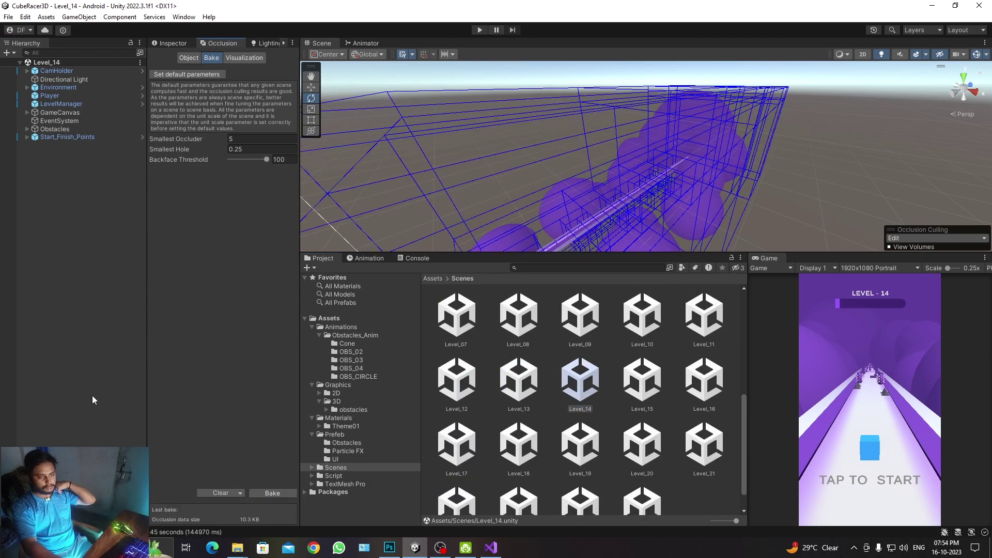
double_click(457, 443)
left_click(272, 493)
double_click(580, 443)
left_click(272, 493)
double_click(643, 444)
left_click(691, 451)
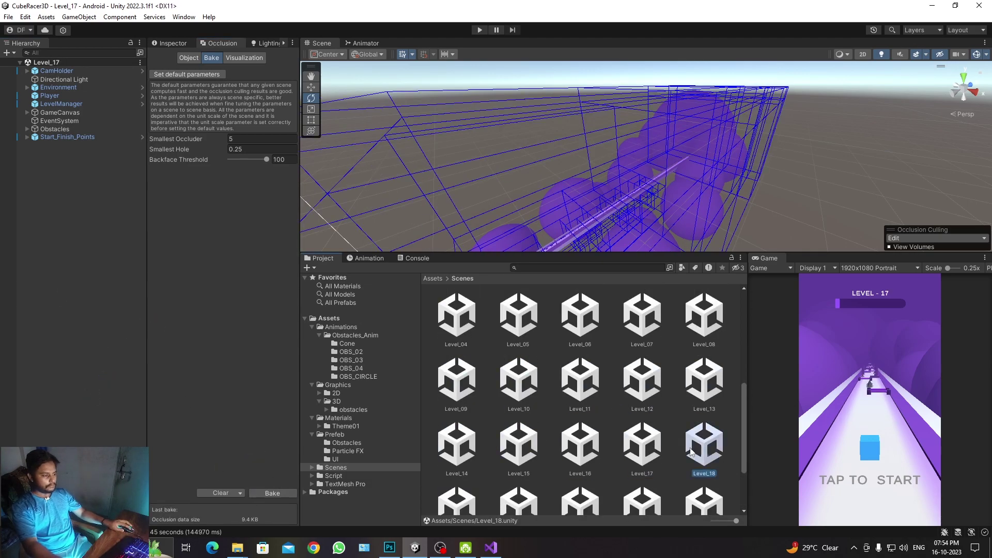
double_click(704, 444)
left_click(272, 493)
double_click(518, 413)
left_click(272, 493)
double_click(580, 414)
double_click(643, 413)
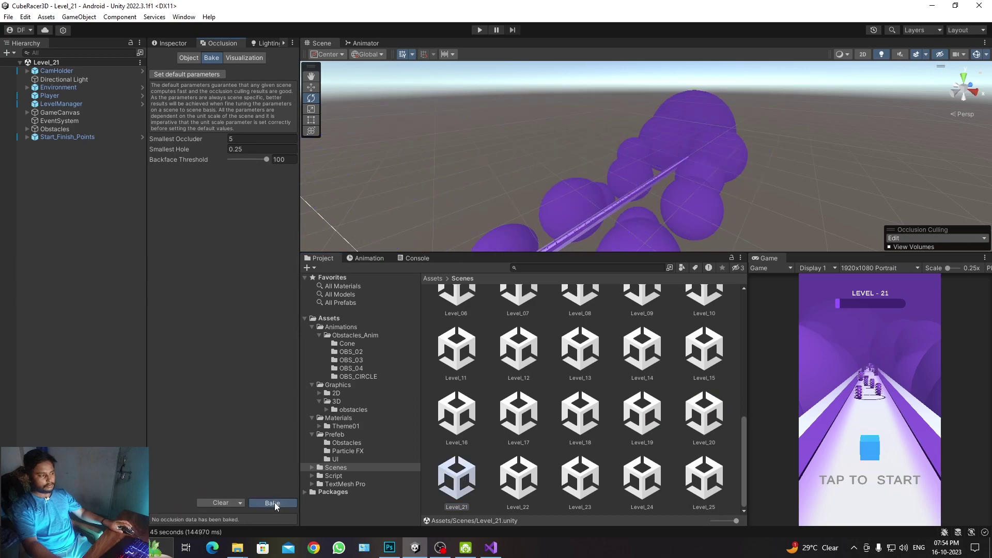
left_click(274, 504)
left_click(260, 492)
Open Level_23, Level_24 and Level_25 in turn and bake occlusion data for each.
double_click(714, 471)
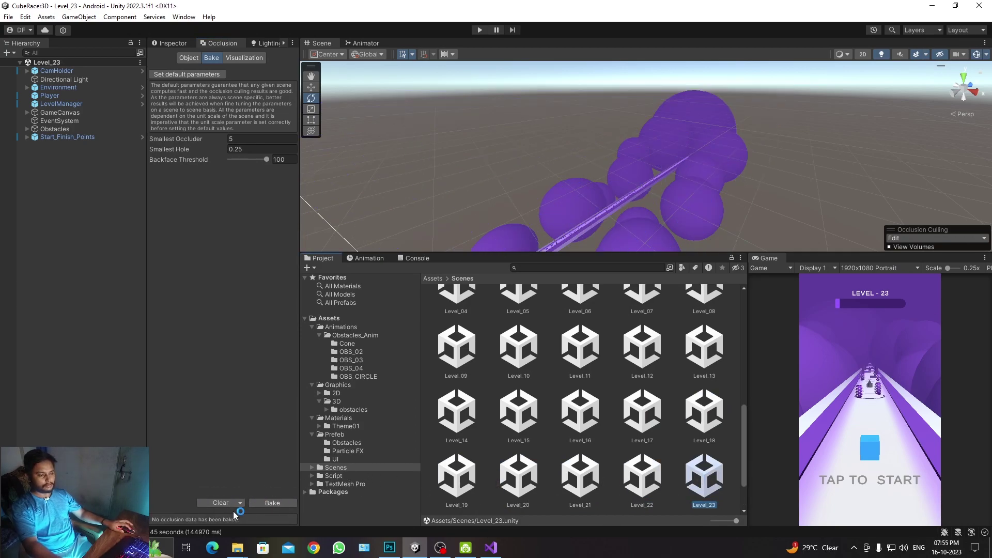
left_click(258, 504)
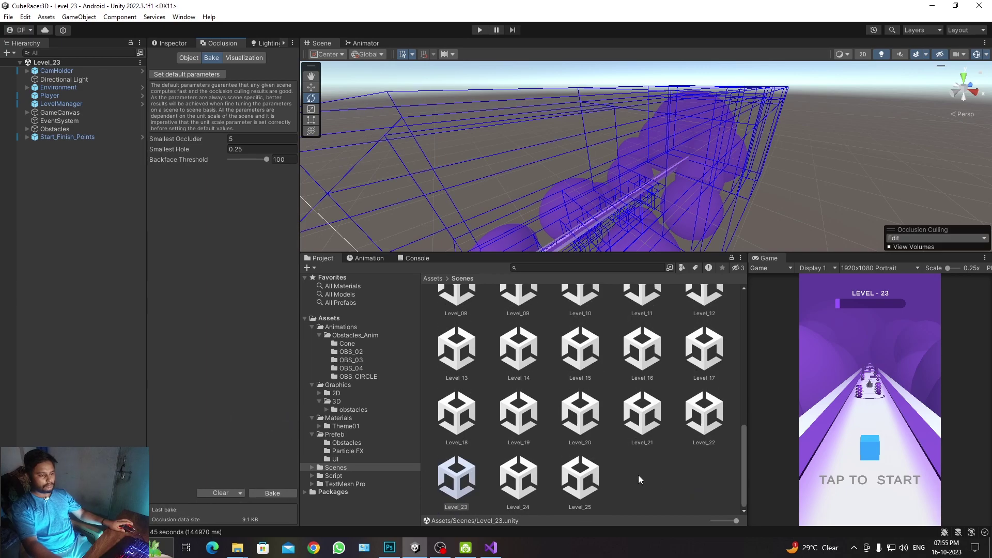
double_click(533, 483)
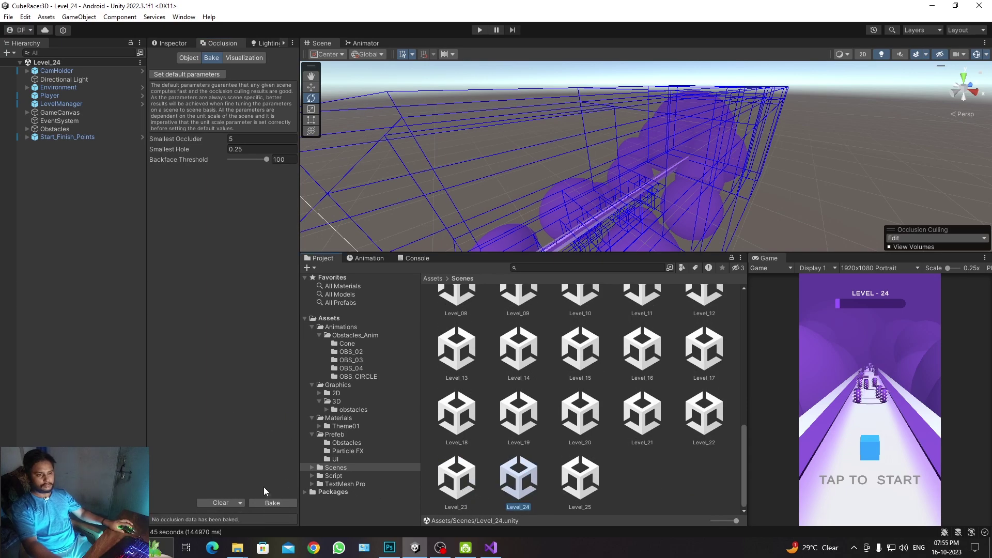
left_click(275, 502)
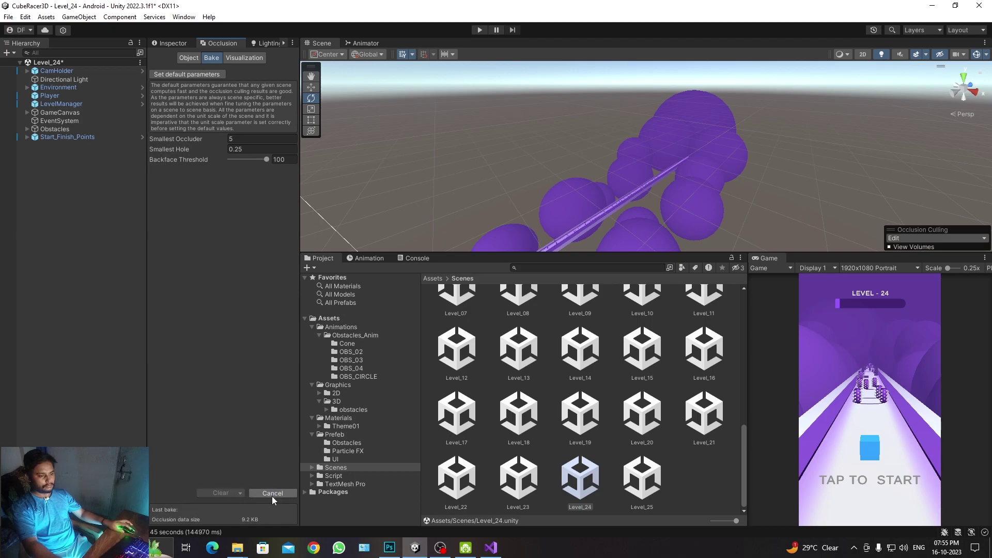
double_click(651, 480)
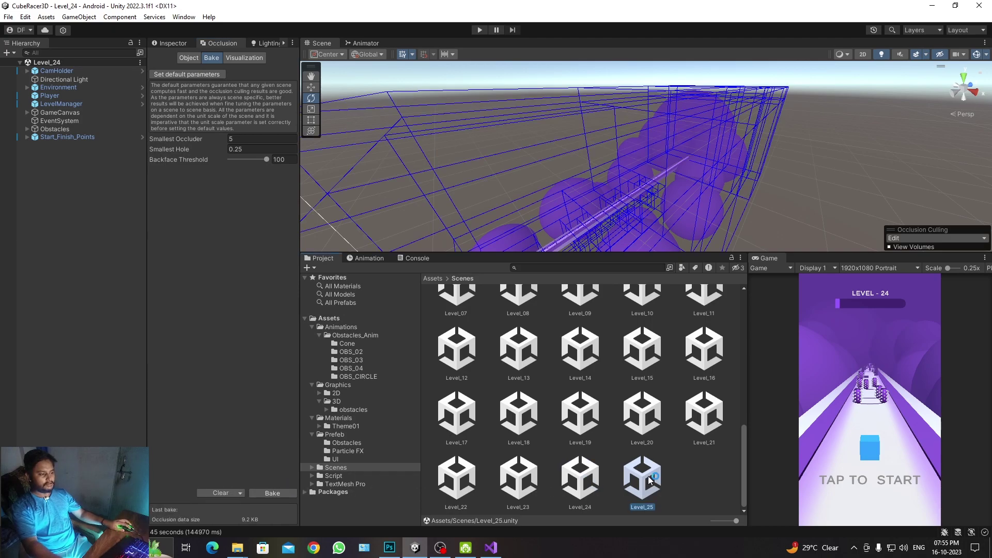
left_click(275, 501)
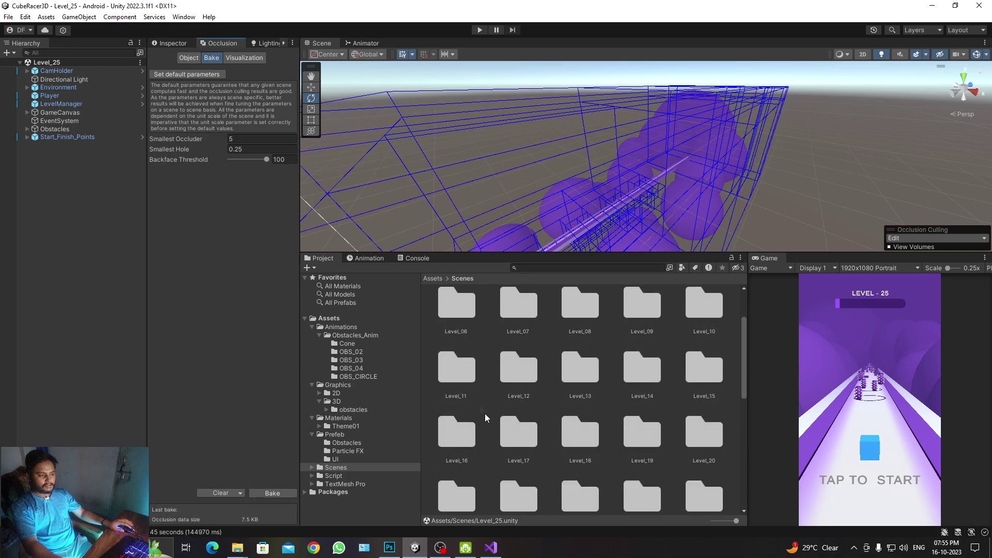
scroll(466, 382, "up", 3)
In Project Settings > Quality, change the last platform's default quality level to Medium.
left_click(25, 17)
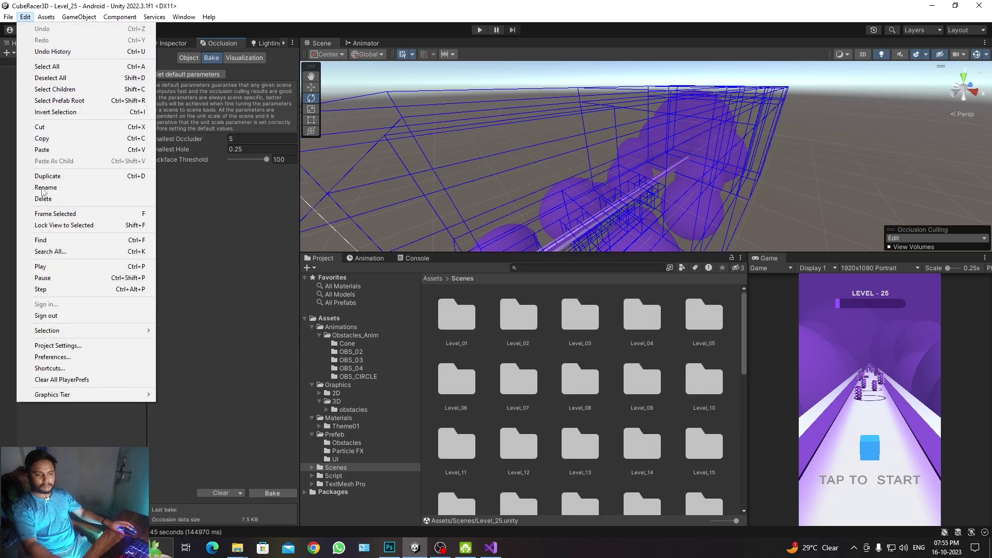
left_click(63, 345)
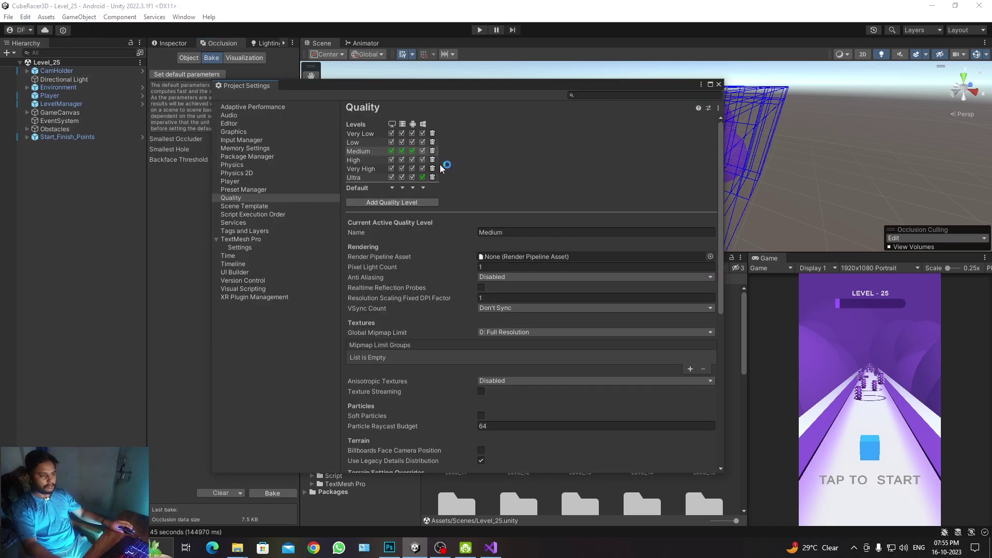
left_click(422, 188)
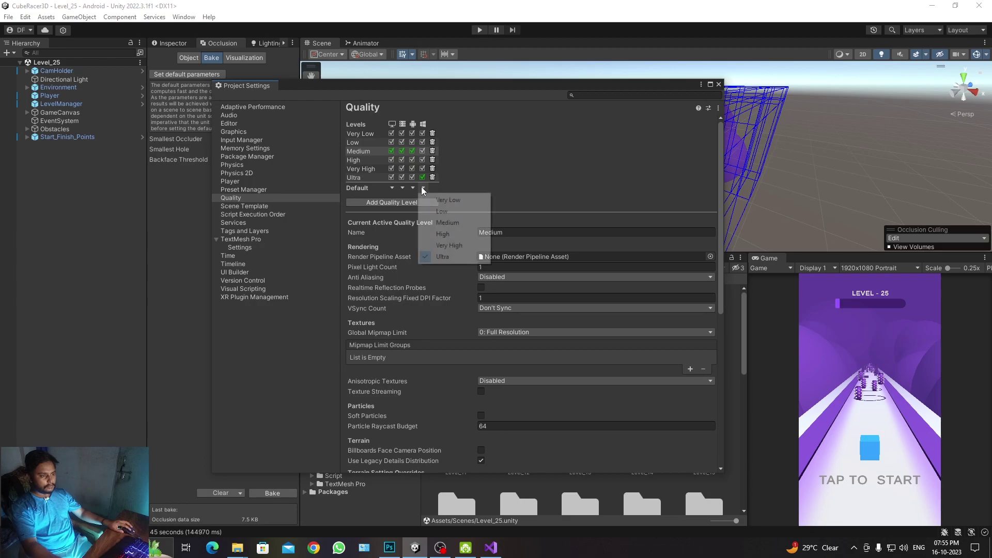
left_click(435, 223)
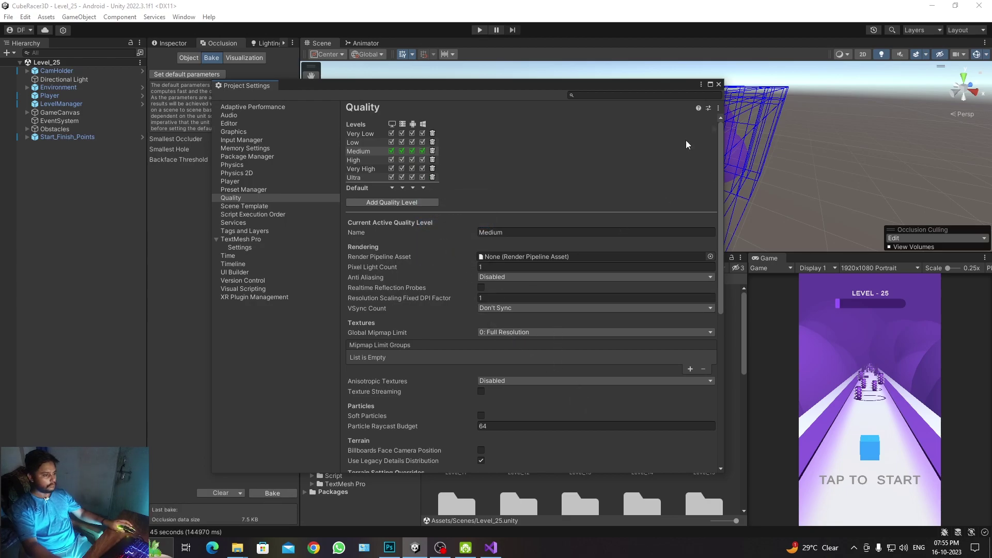
left_click(719, 84)
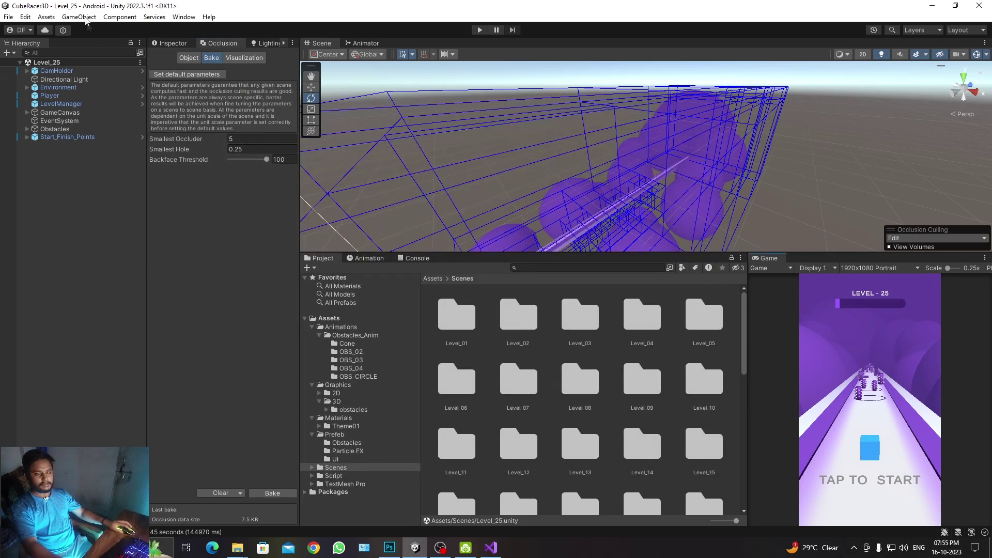
Clear all saved PlayerPrefs and start a test play of Level_25.
left_click(26, 19)
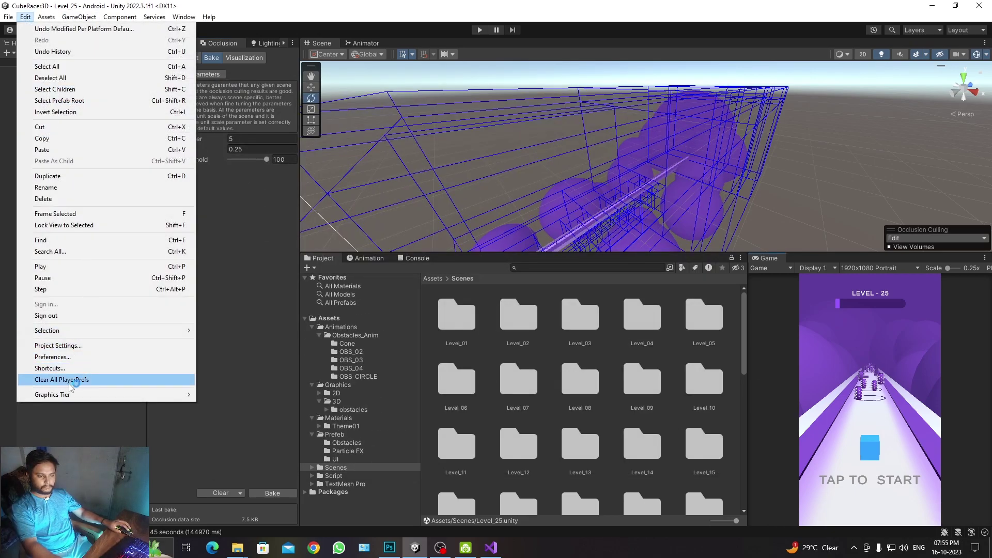
left_click(71, 380)
left_click(525, 294)
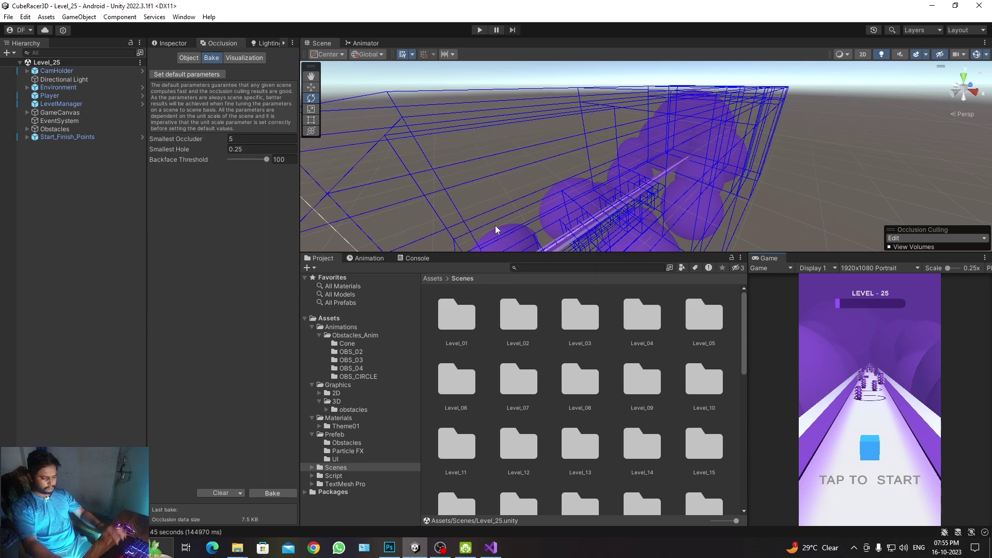
key("ctrl+p")
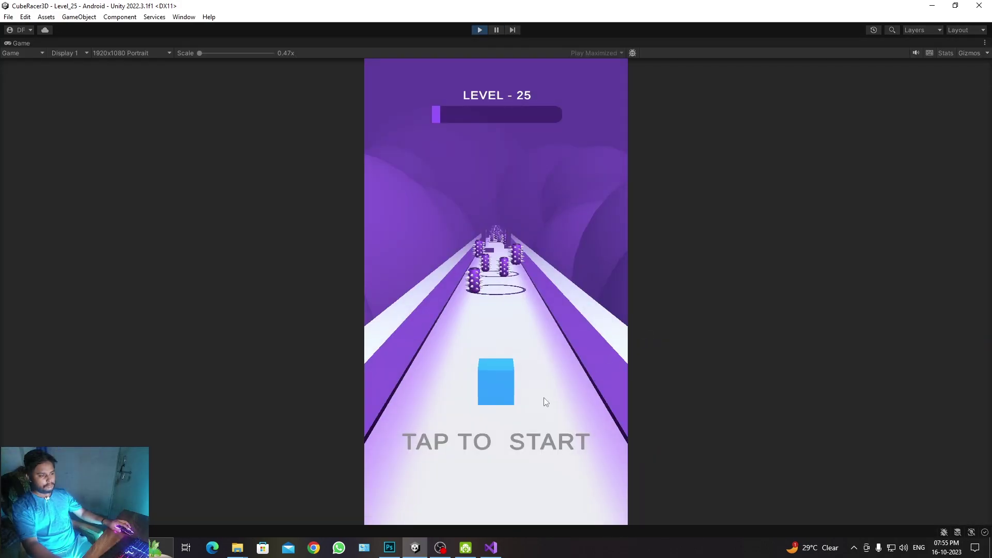
Stop the Level_25 test, then open Level_01 and play-test it, restarting after a crash.
left_click(481, 30)
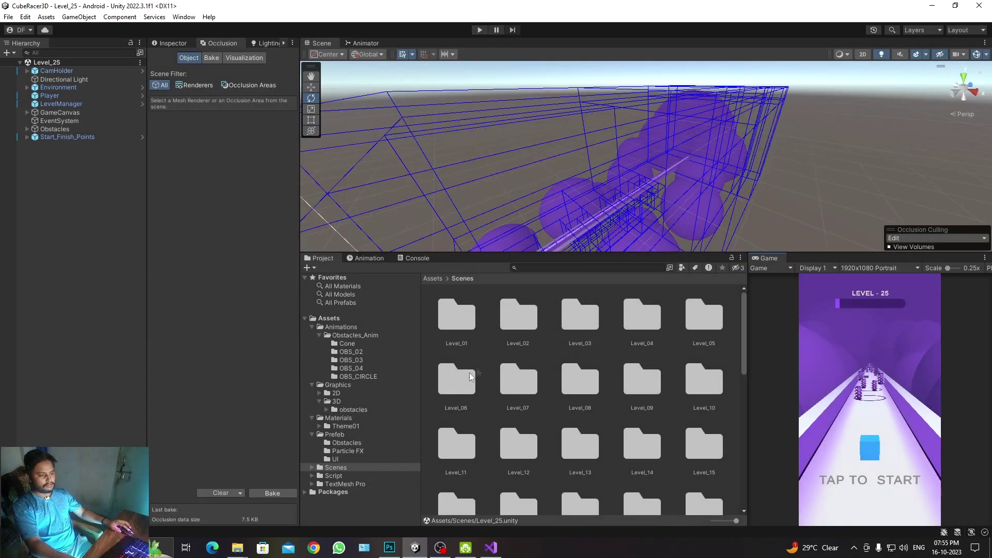
scroll(470, 376, "down", 5)
scroll(543, 443, "down", 2)
double_click(455, 398)
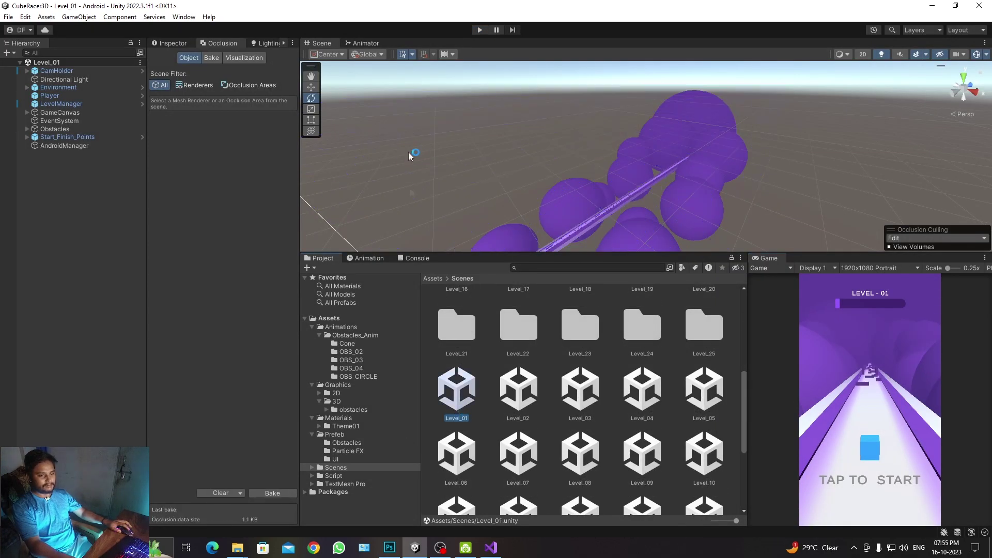
left_click(478, 30)
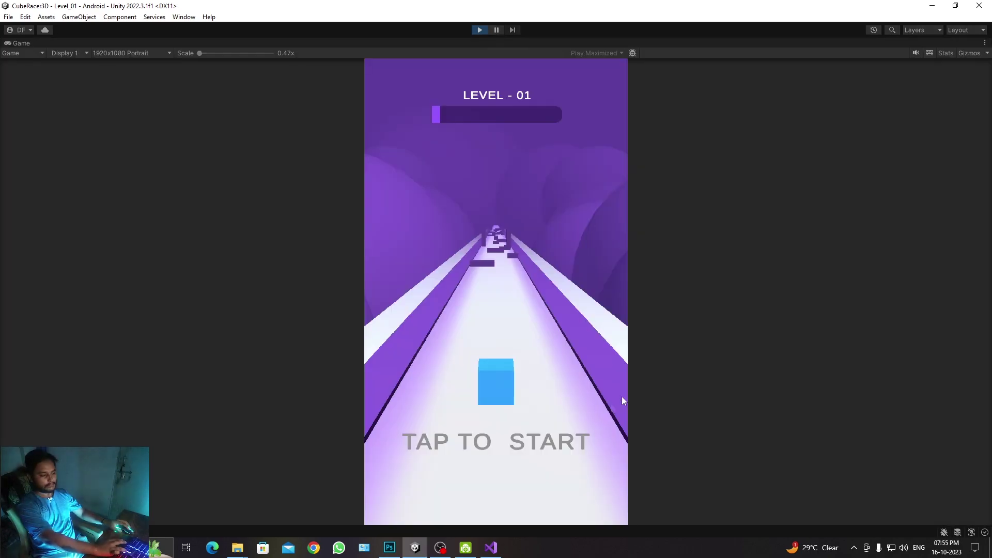
left_click(544, 450)
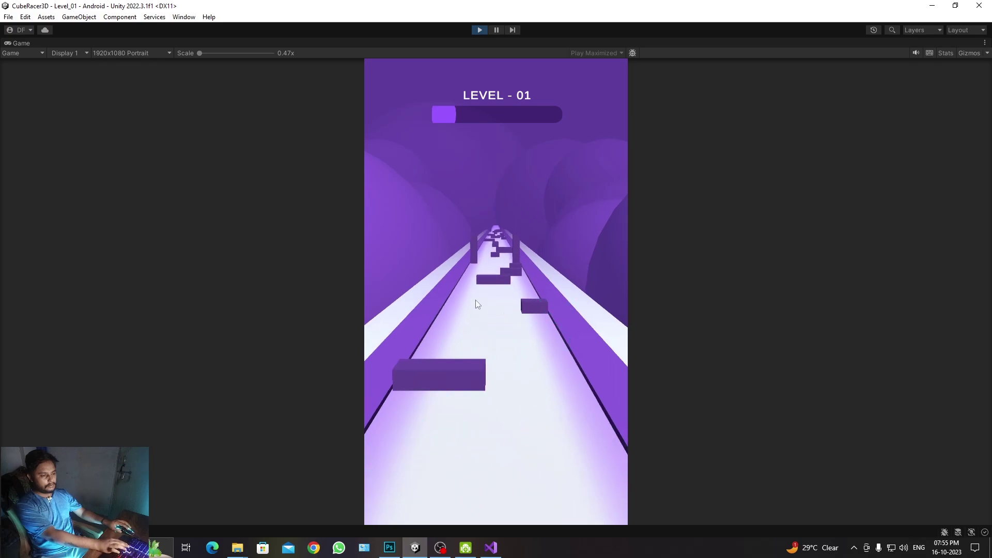
left_click(548, 380)
left_click(552, 384)
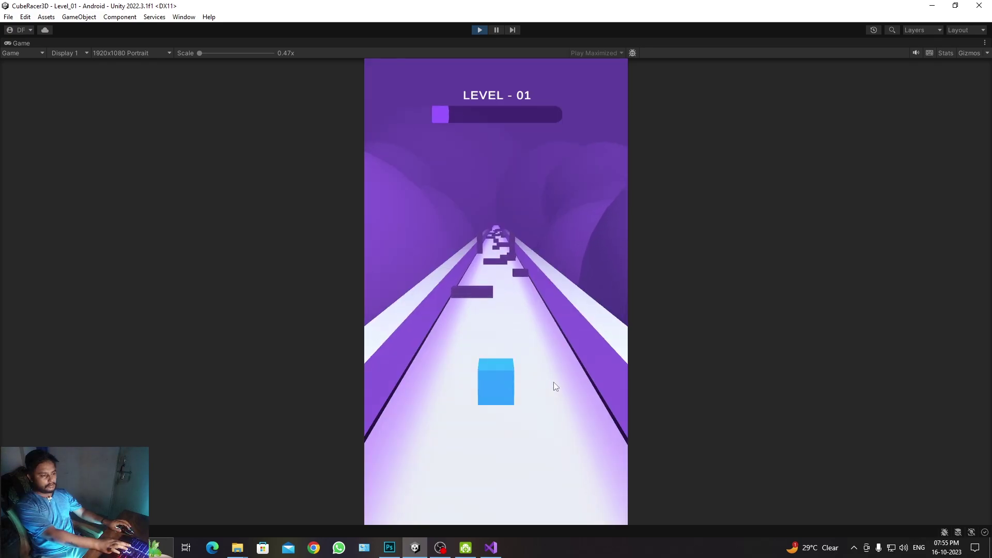
left_click(480, 30)
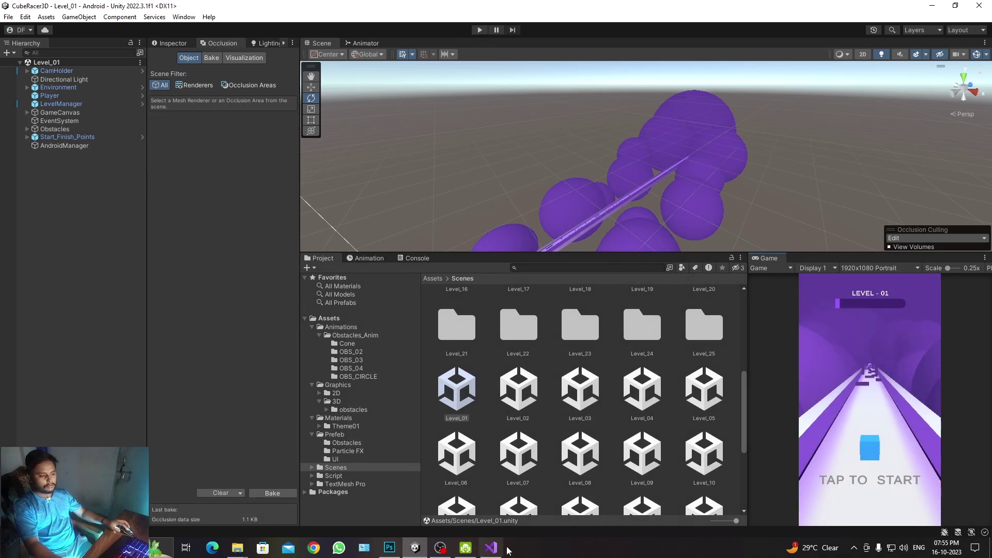
Open the Player object's PlayerScript in Visual Studio.
left_click(50, 96)
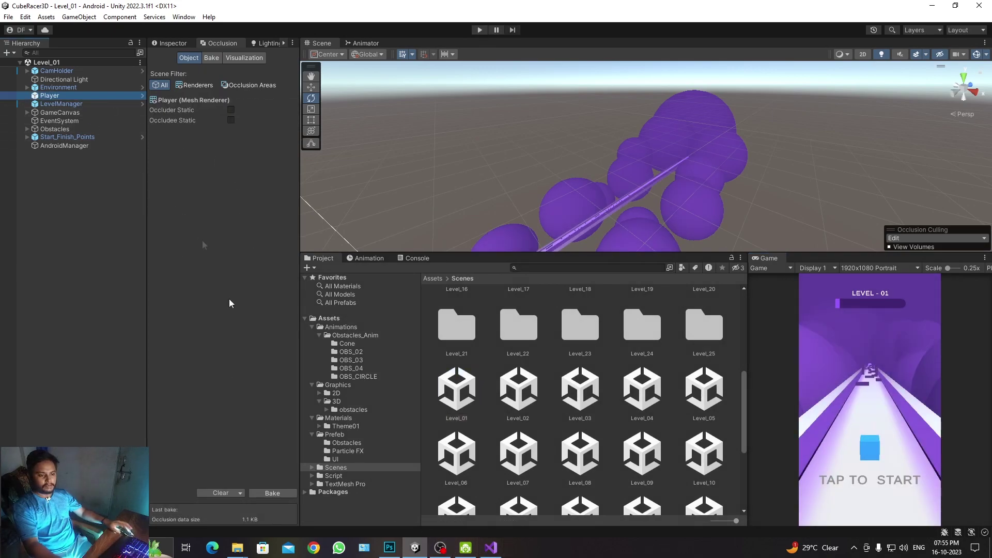
left_click(173, 42)
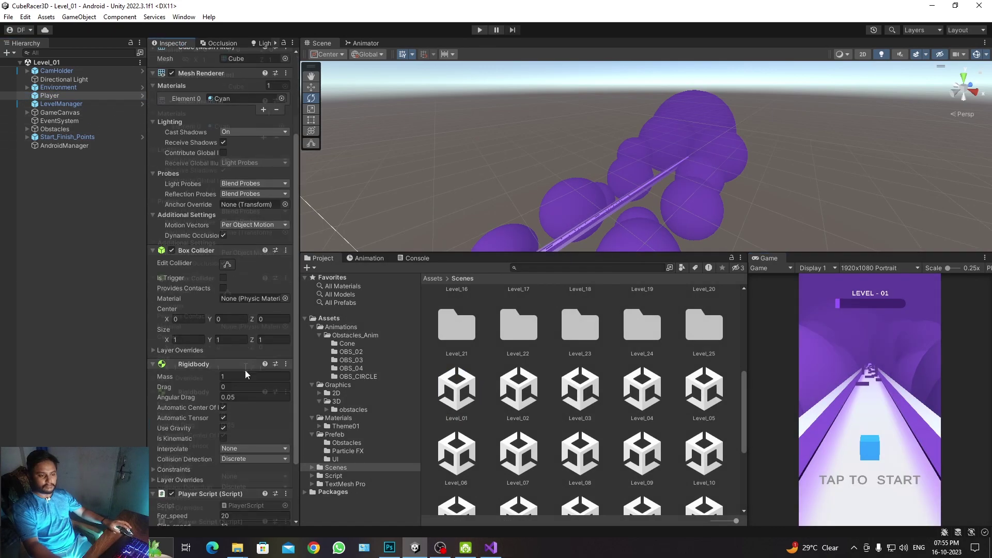
scroll(245, 370, "down", 3)
double_click(239, 429)
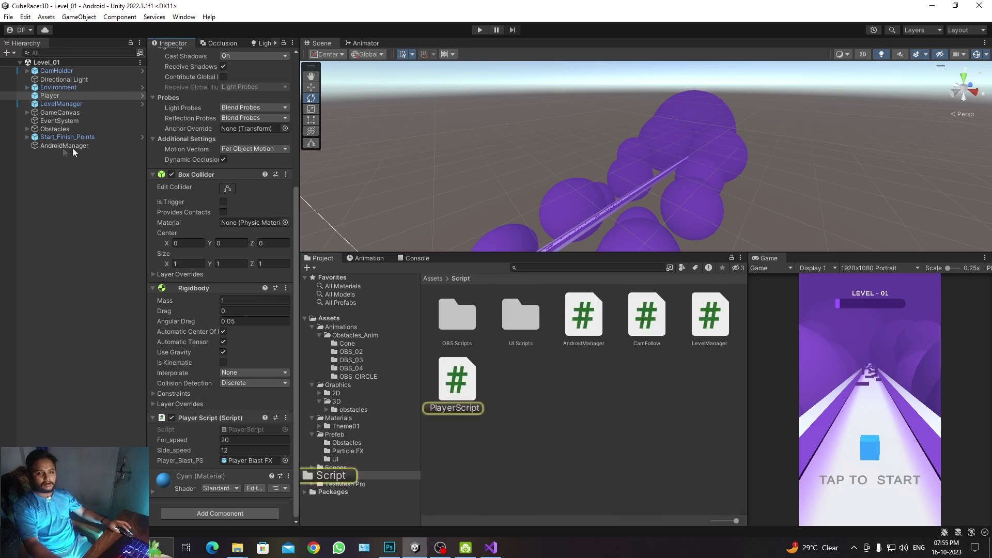
Uncomment the Horizontal-axis movement lines in PlayerScript.
scroll(116, 354, "down", 1)
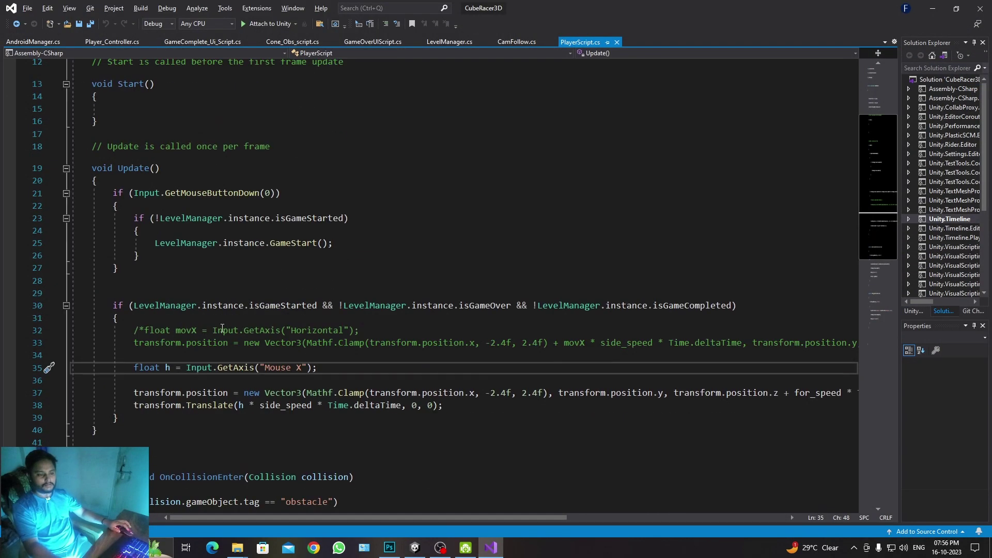
left_click(325, 324)
left_click_drag(137, 329, 891, 342)
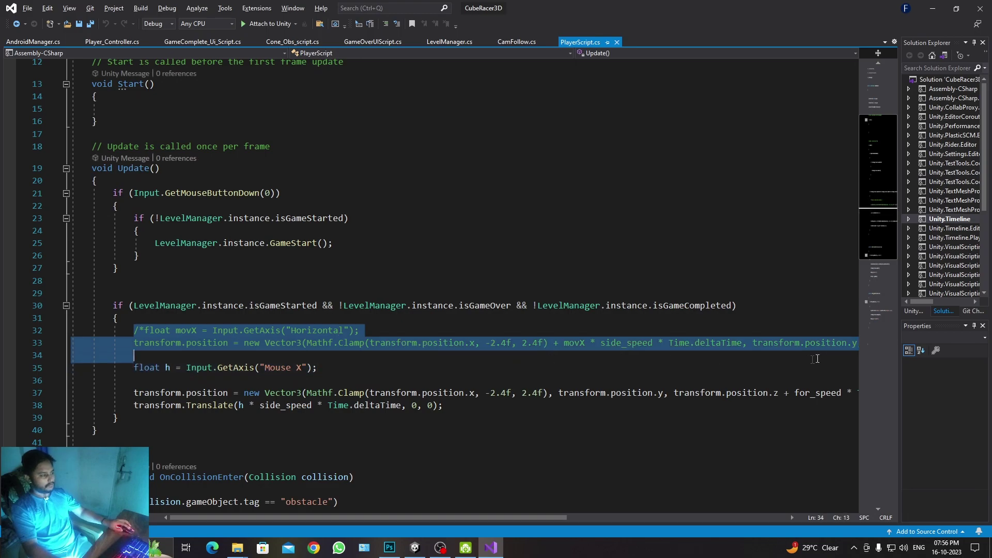
key("ctrl+k")
key("ctrl+u")
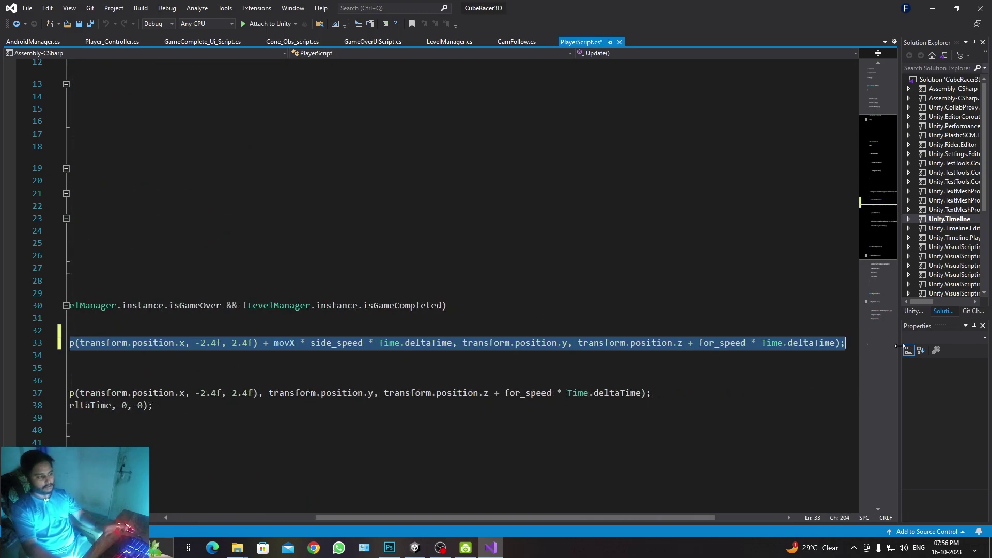
left_click_drag(425, 518, 280, 513)
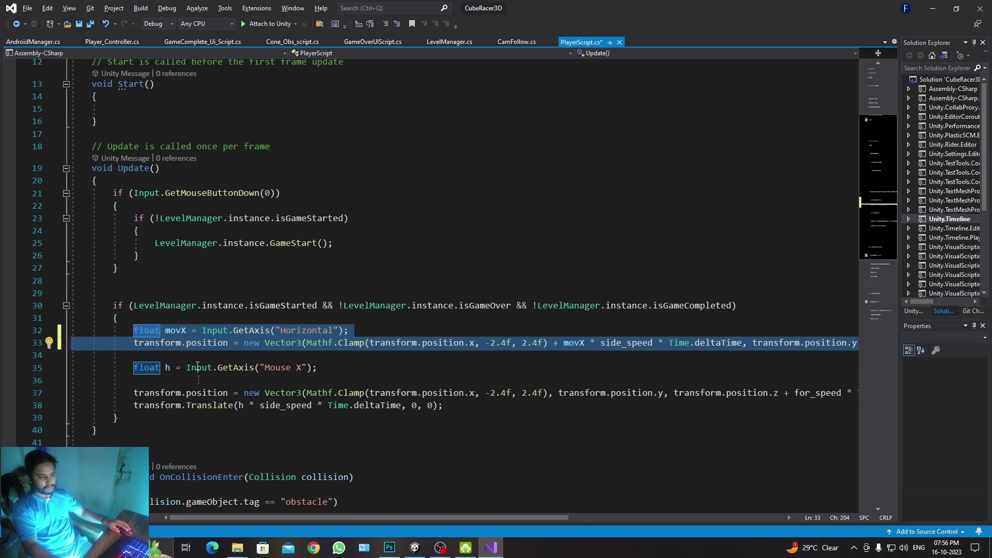
left_click(206, 320)
Wrap the Horizontal movement in an if (!AndroidManager.instance.isAndroid) block.
key("Return")
type("if(")
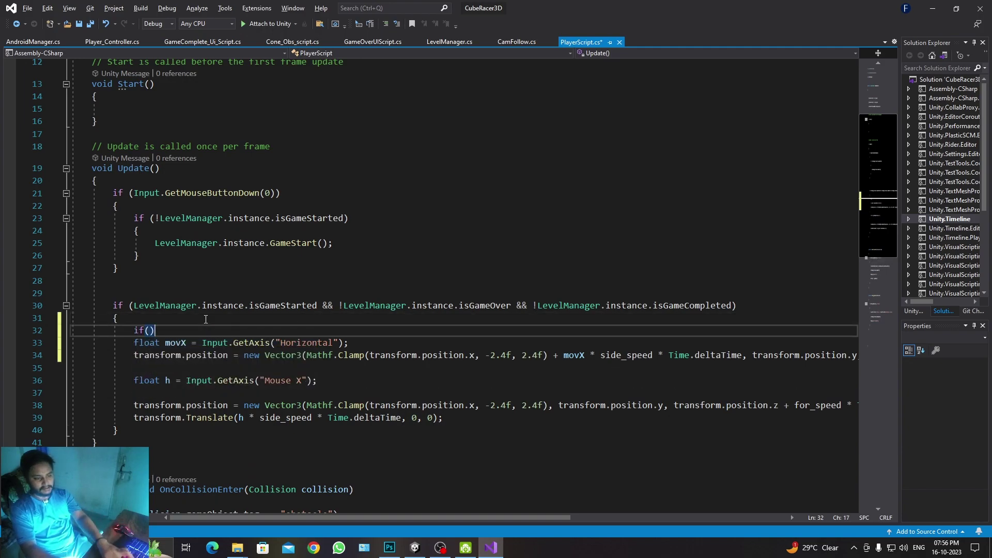
type("Android")
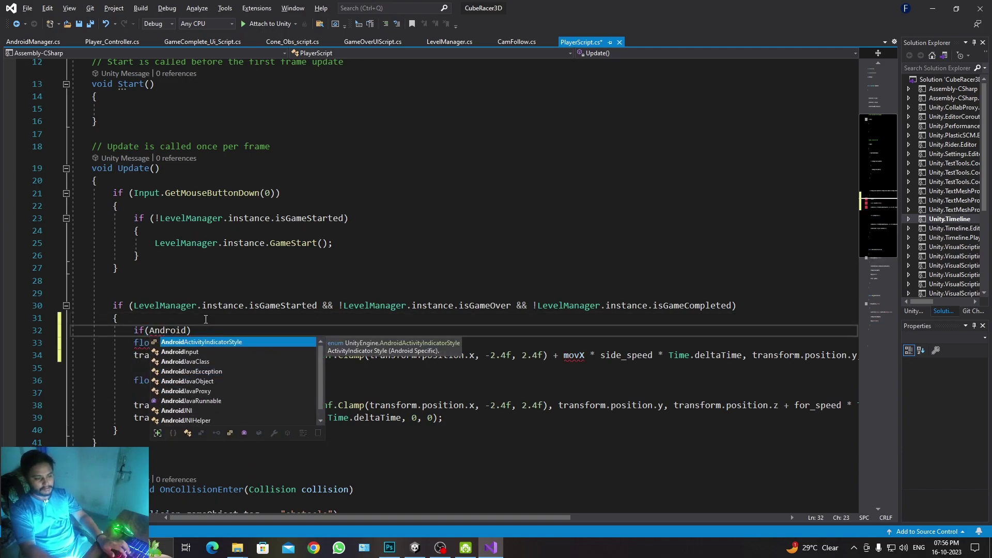
type("Man")
key("Tab")
type(".")
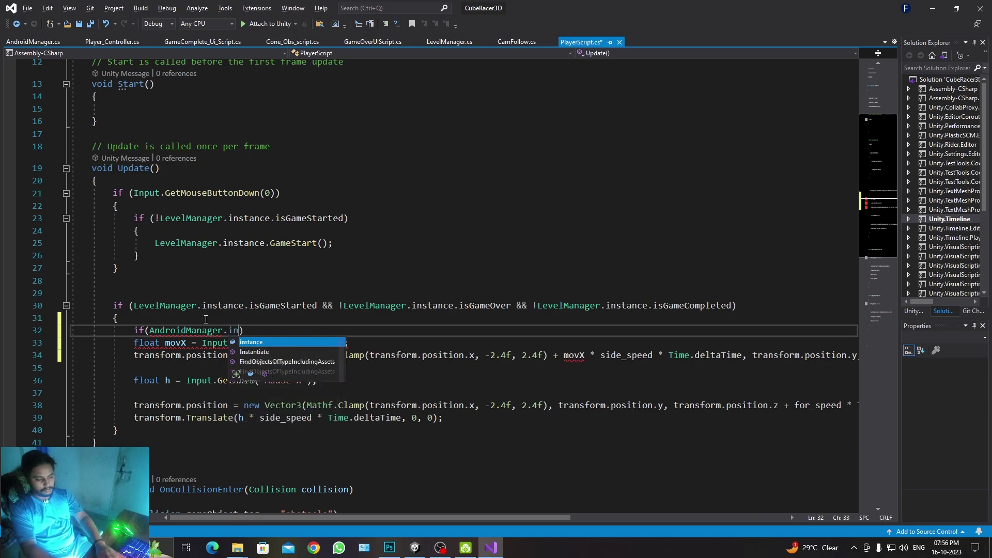
type("instance.is")
key("Tab")
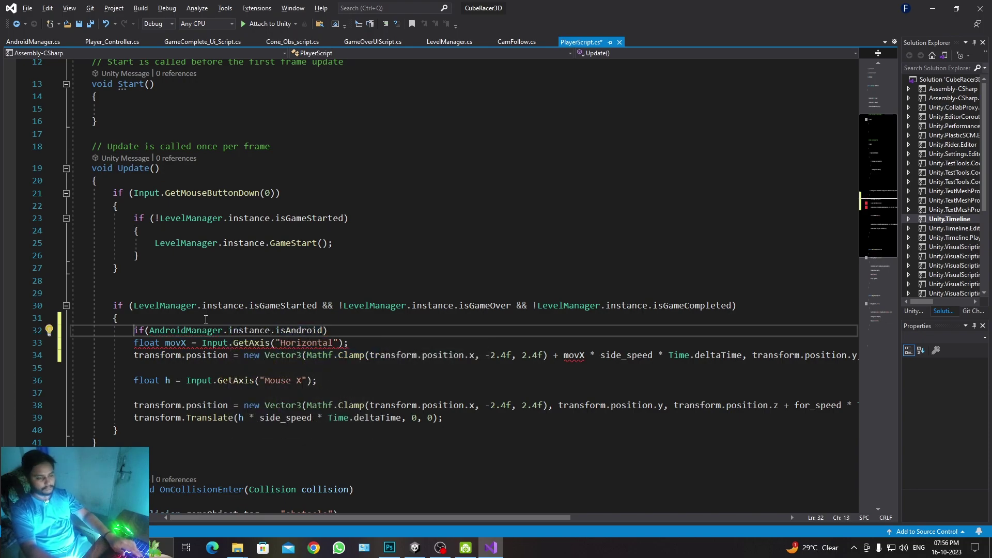
type("!")
key("End")
key("Return")
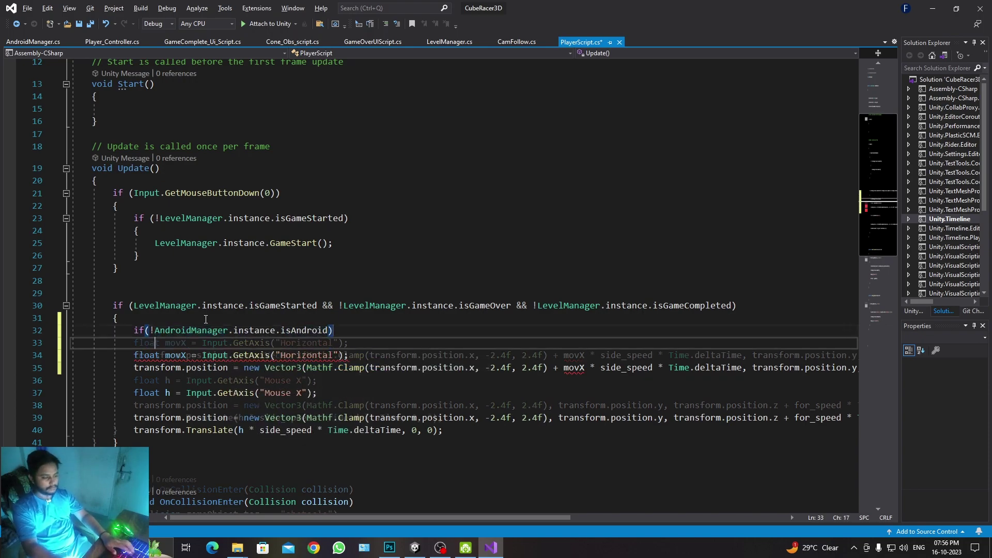
type("{")
key("Down")
key("Down")
key("End")
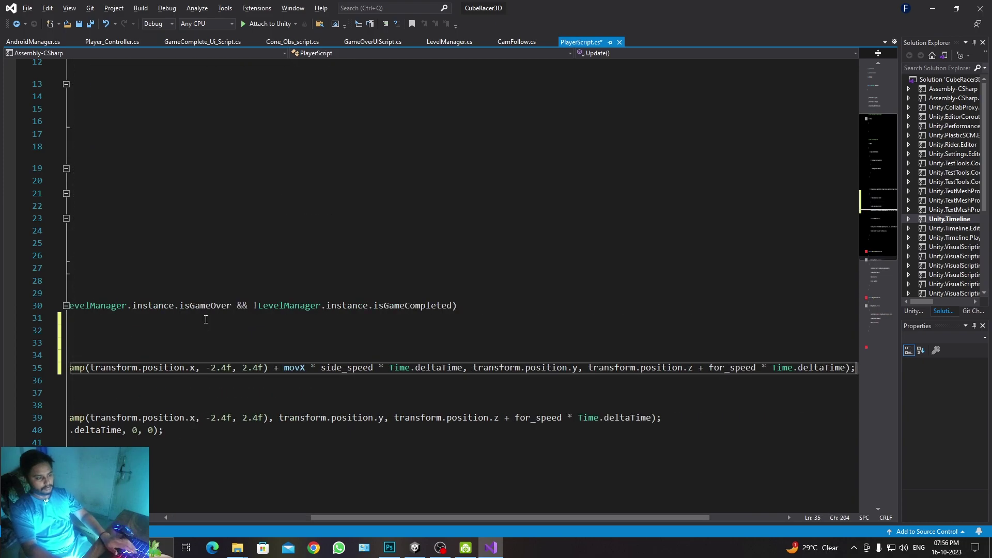
key("Return")
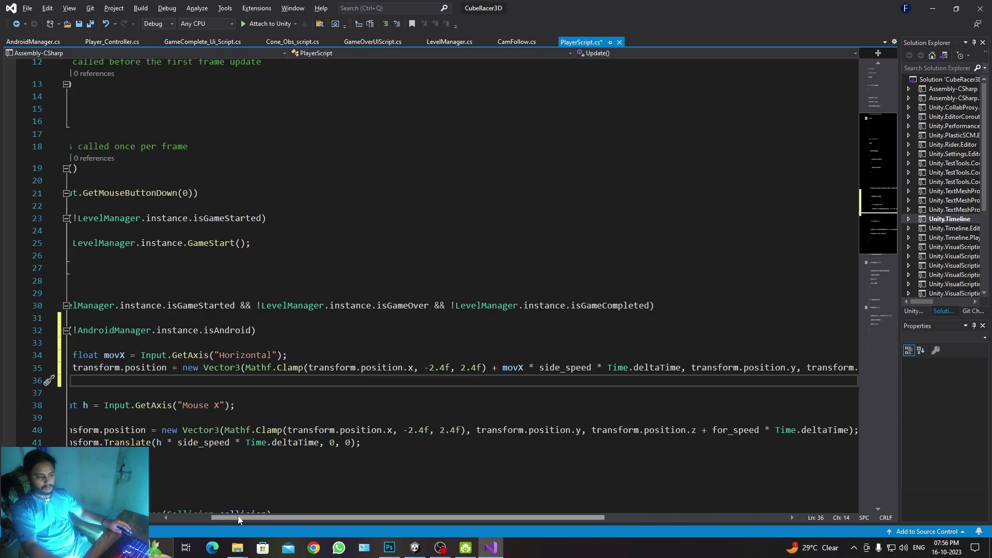
type("}")
Wrap the Mouse X movement in an else if (AndroidManager.instance.isAndroid) block.
left_click(139, 403)
left_click(140, 394)
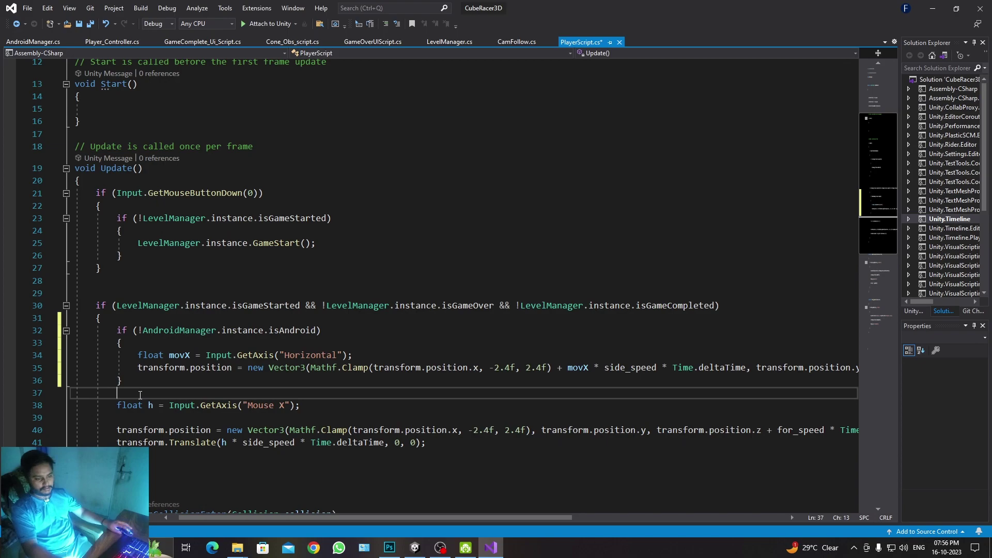
type("else if")
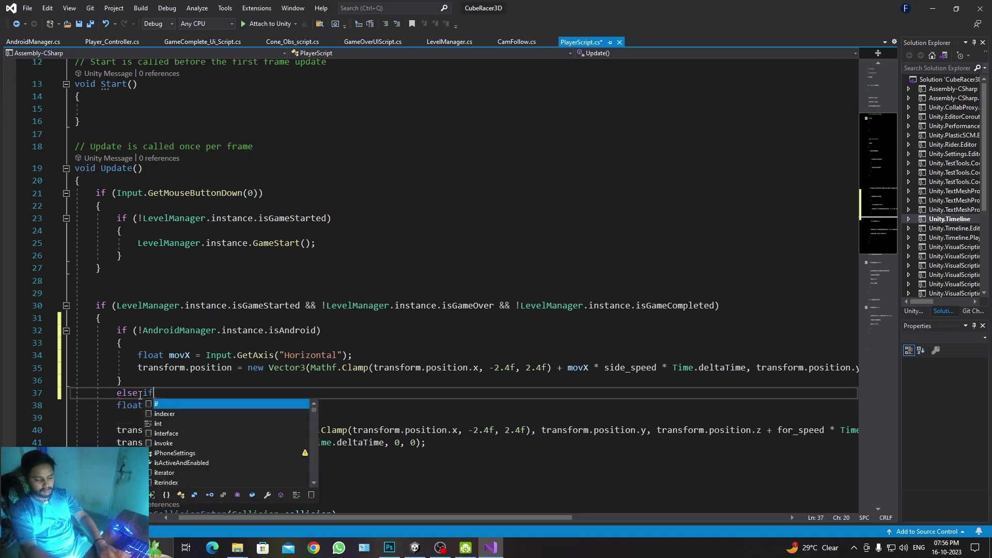
type("(Android")
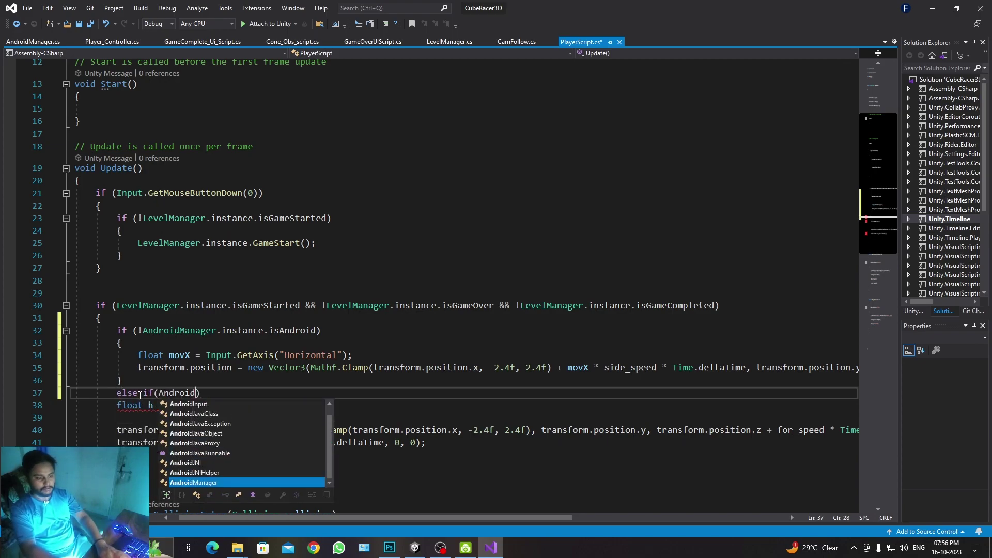
key("Tab")
type(".o")
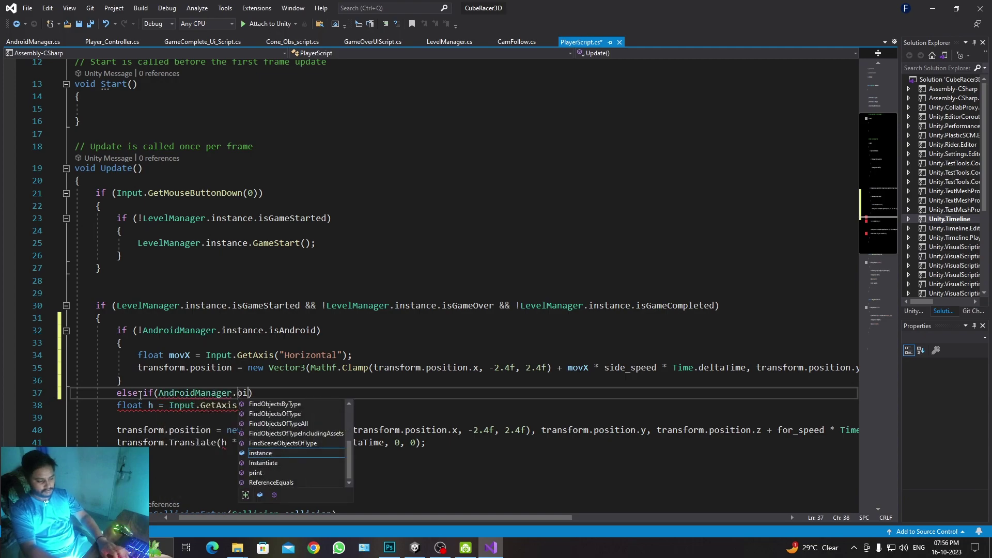
type("i")
key("BackSpace")
key("BackSpace")
type("instance.is")
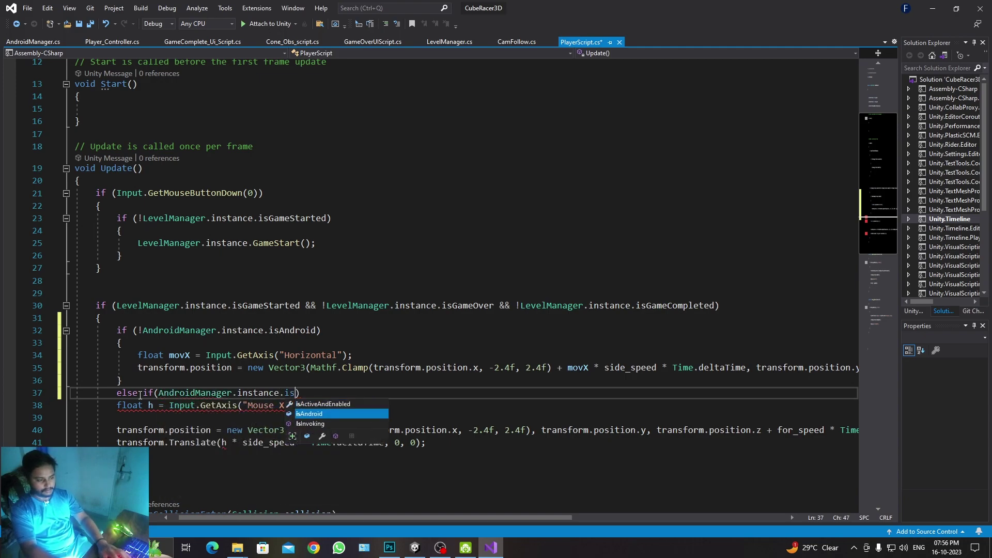
type("Android)")
key("Return")
type("{")
key("Down")
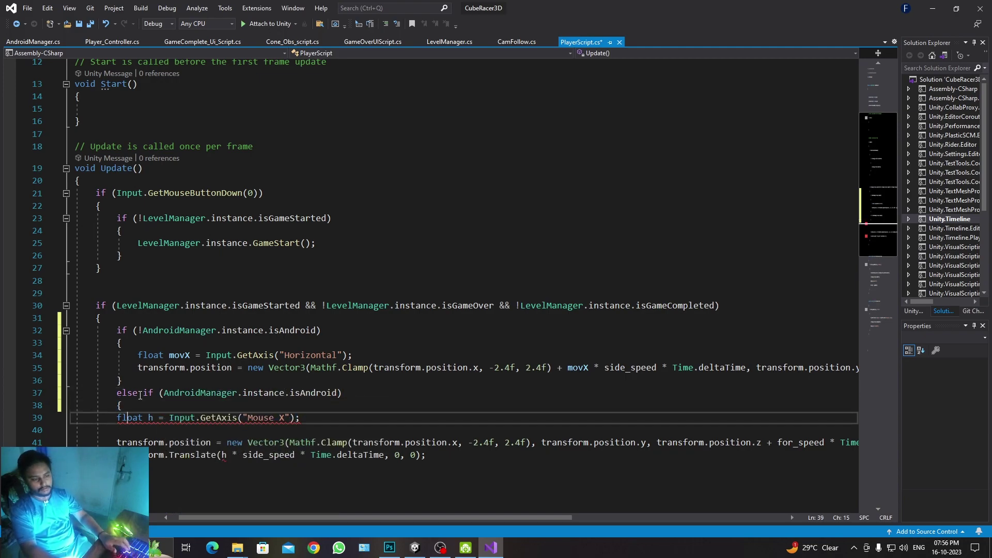
key("Down")
key("Down")
key("Down")
key("End")
key("Return")
type("}")
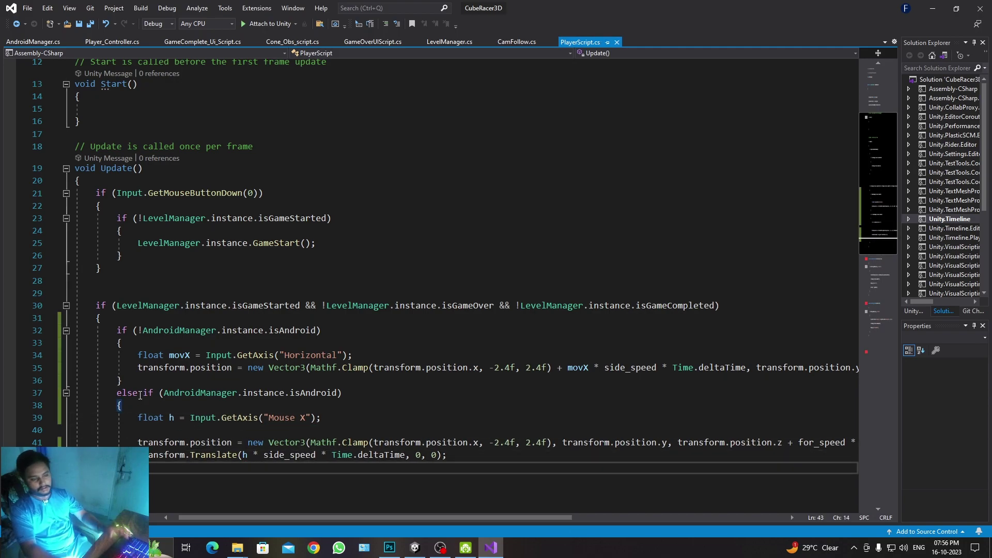
Review the Android Mouse X movement lines and return to Unity.
left_click(150, 418)
left_click_drag(137, 442, 447, 455)
left_click(468, 455)
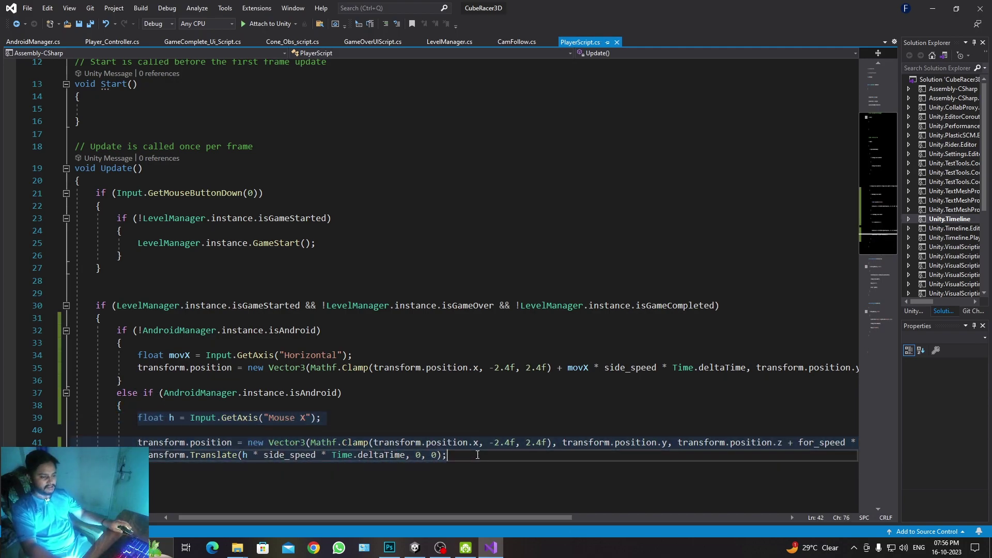
key("alt+Tab")
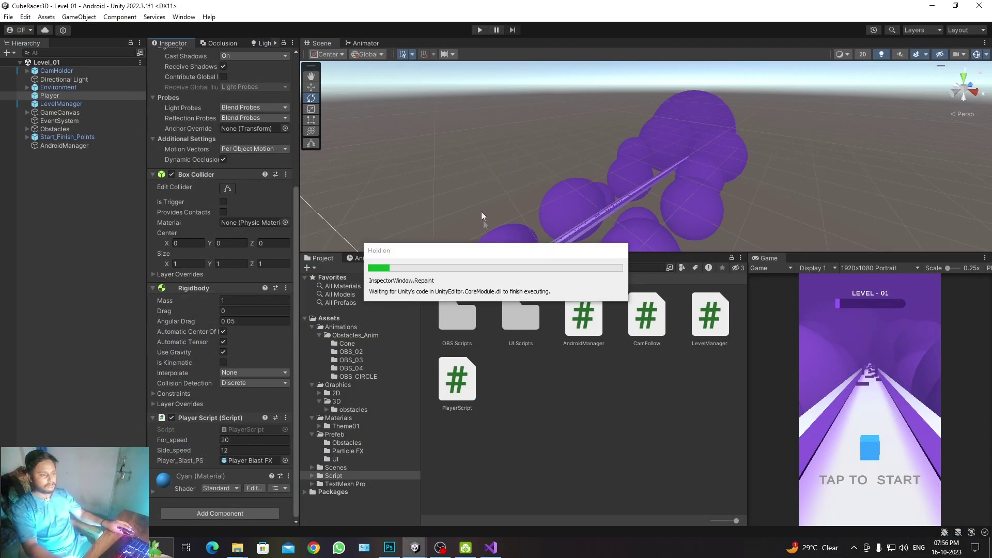
Attach the AndroidManager script to the AndroidManager object and play Level 01 to test it.
left_click(67, 146)
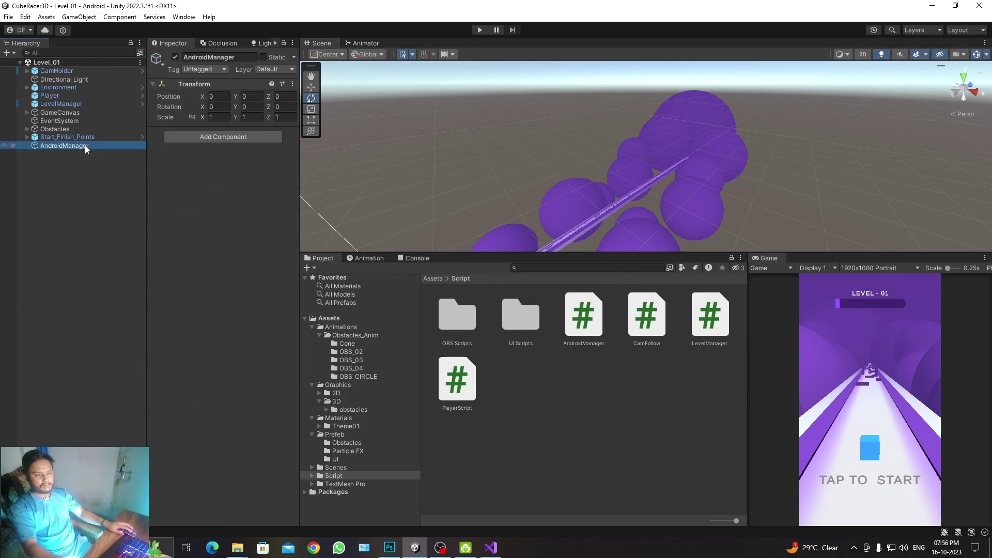
mouse_move(580, 312)
left_mouse_down()
mouse_move(534, 333)
mouse_move(209, 245)
left_mouse_up()
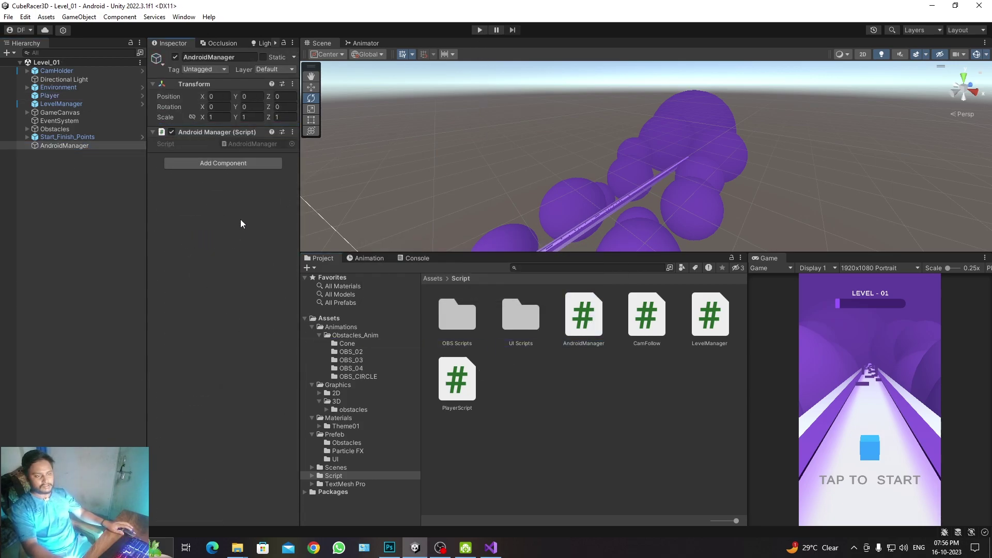
left_click(481, 29)
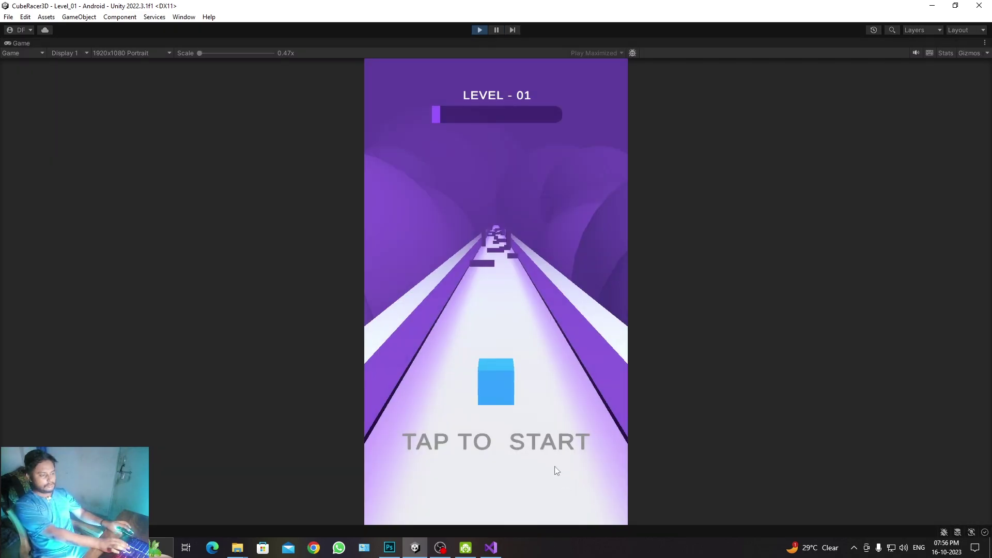
left_click(555, 467)
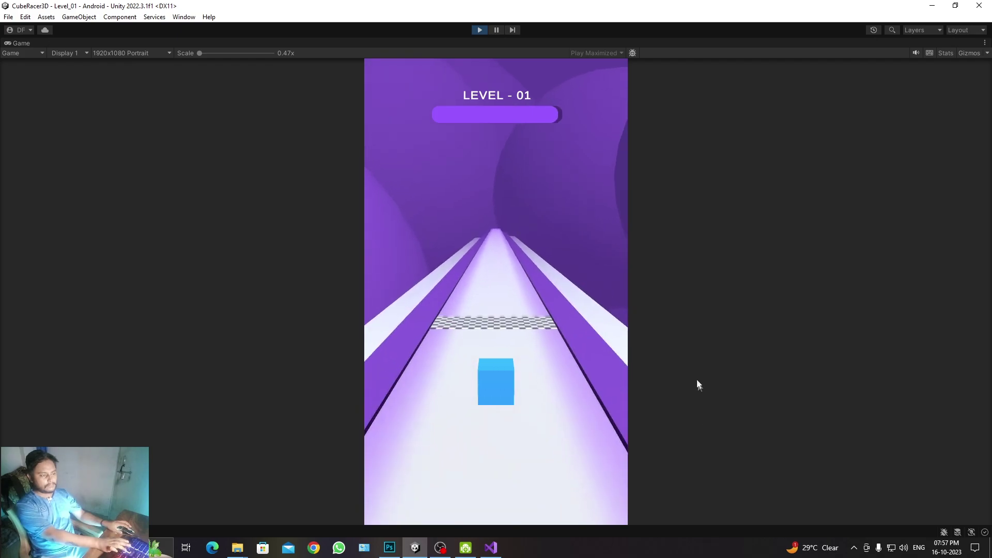
Advance the game to the next level, then paste Player_Controller.cs's bounded Translate block into PlayerScript.
left_click(502, 372)
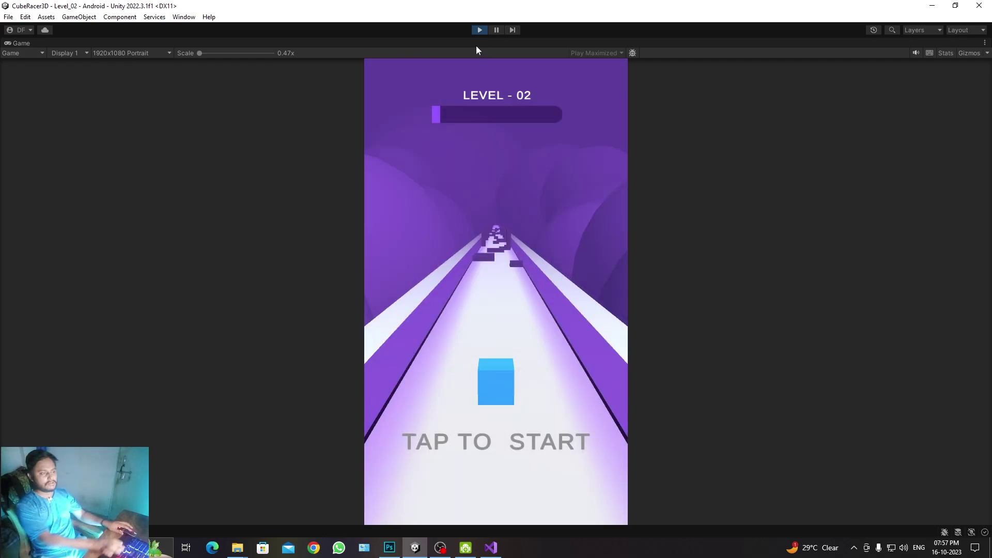
key("alt+Tab")
scroll(311, 396, "down", 1)
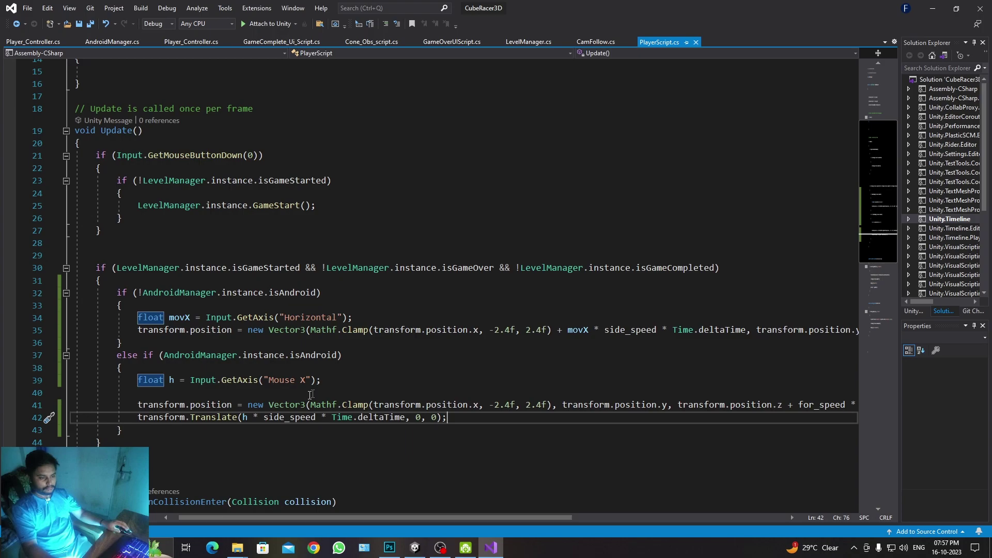
left_click(394, 394)
key("Return")
key("Return")
key("Up")
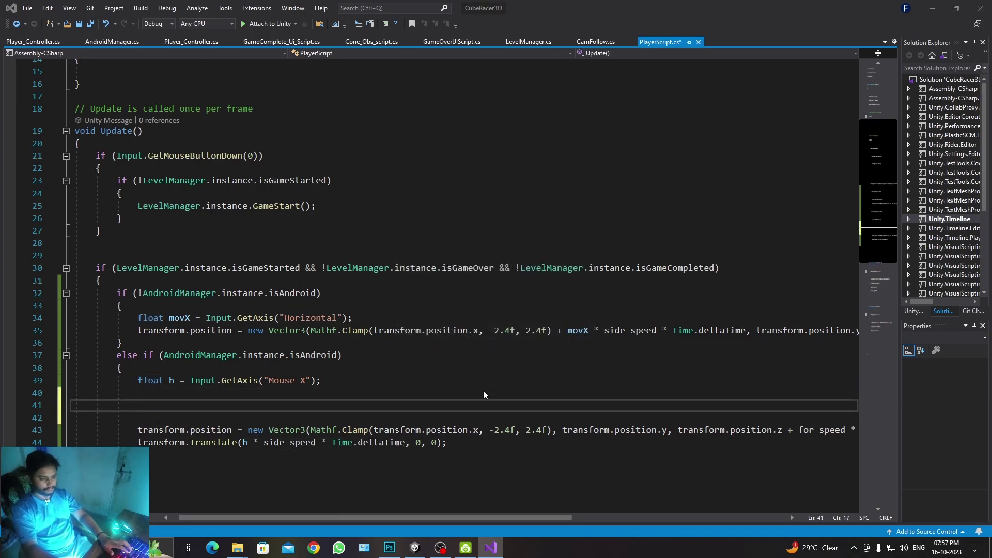
key("ctrl+Tab")
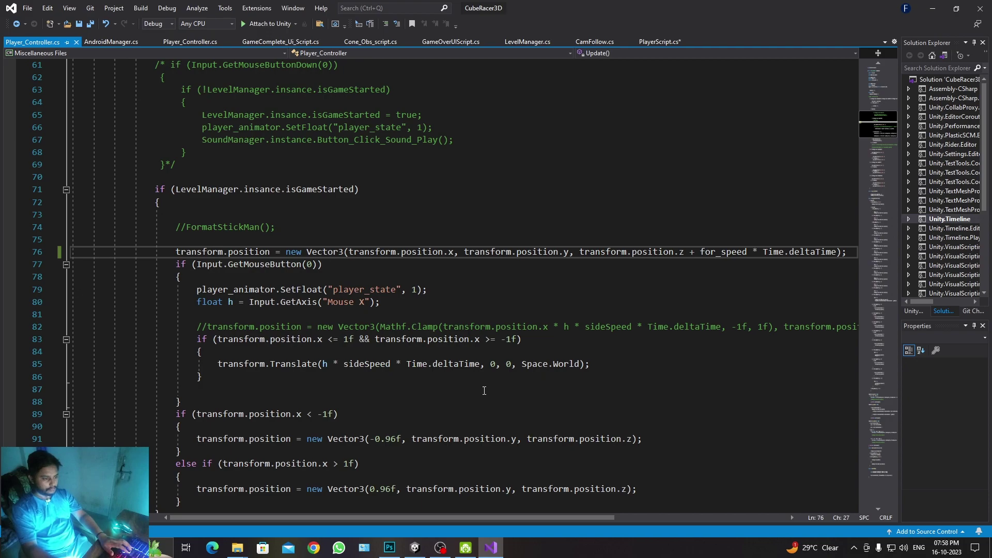
key("ctrl+Tab")
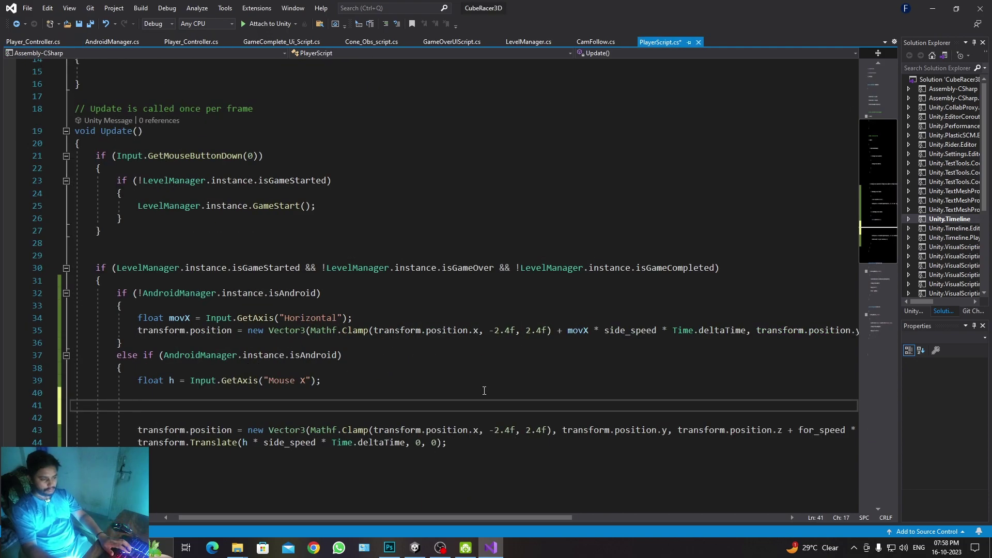
type("if (transform.position.x <= 1f && transform.position.x >= -1f)                 {                     transform.Translate(h * sideSpeed * Time.deltaTime, 0, 0, Space.World);                 }")
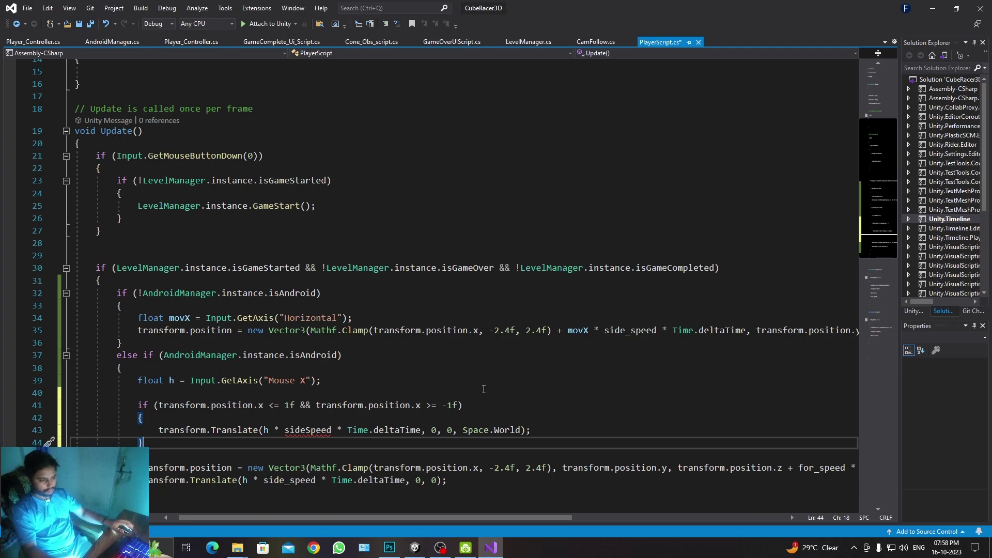
Edit line 41's condition so the upper bound is 2.4f and the lower bound -2.4f.
scroll(428, 403, "down", 2)
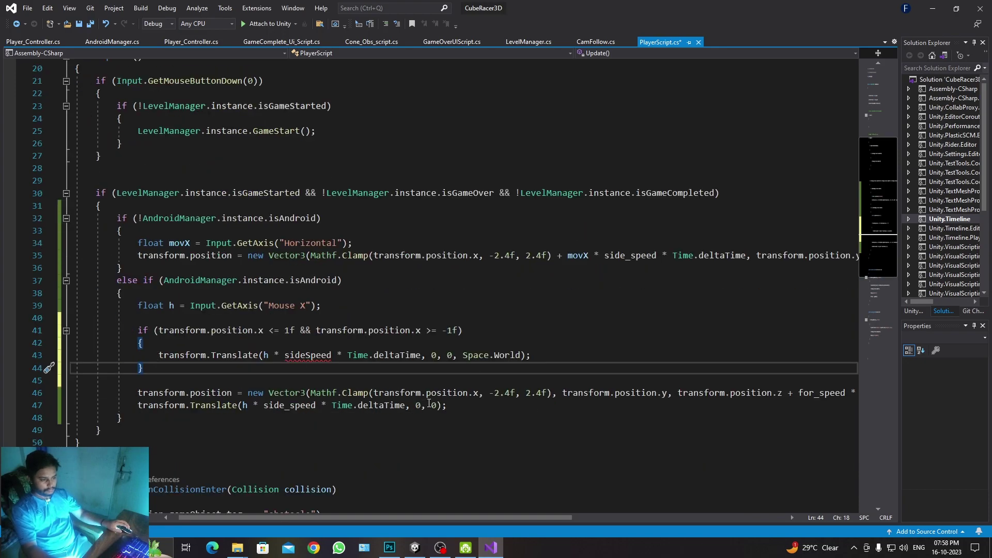
left_click(290, 330)
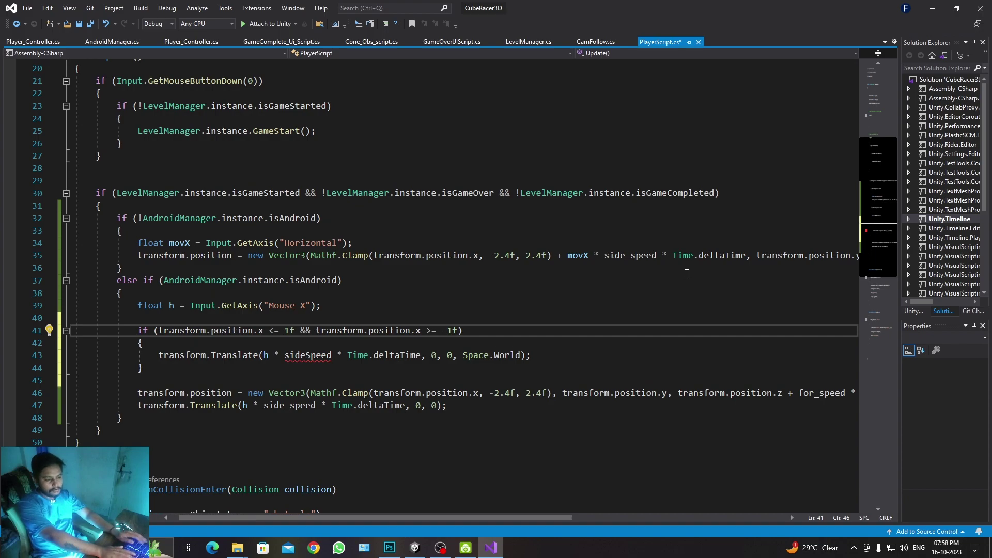
key("BackSpace")
type("-2.4")
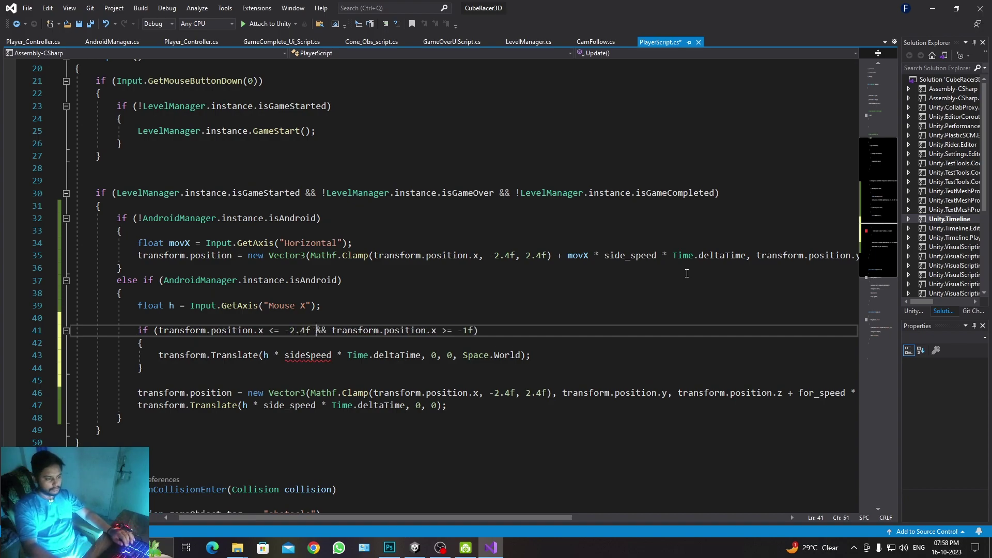
left_click(289, 330)
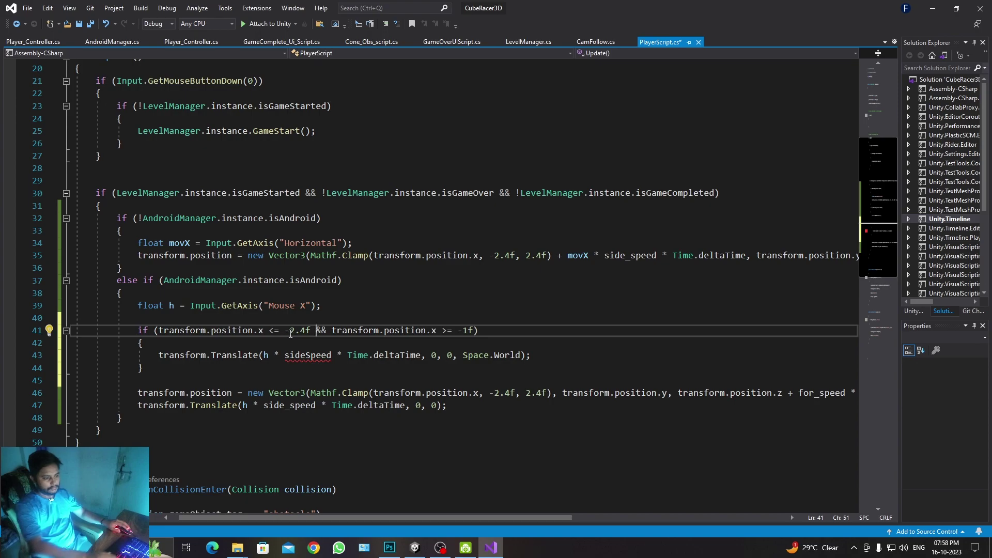
key("BackSpace")
key("Delete")
key("Delete")
key("Delete")
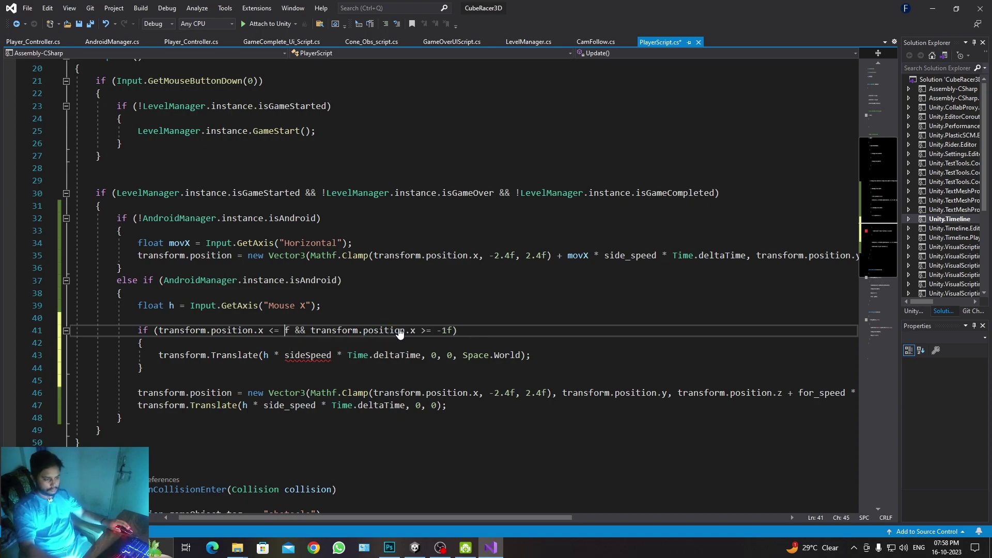
type("1")
key("ctrl+z")
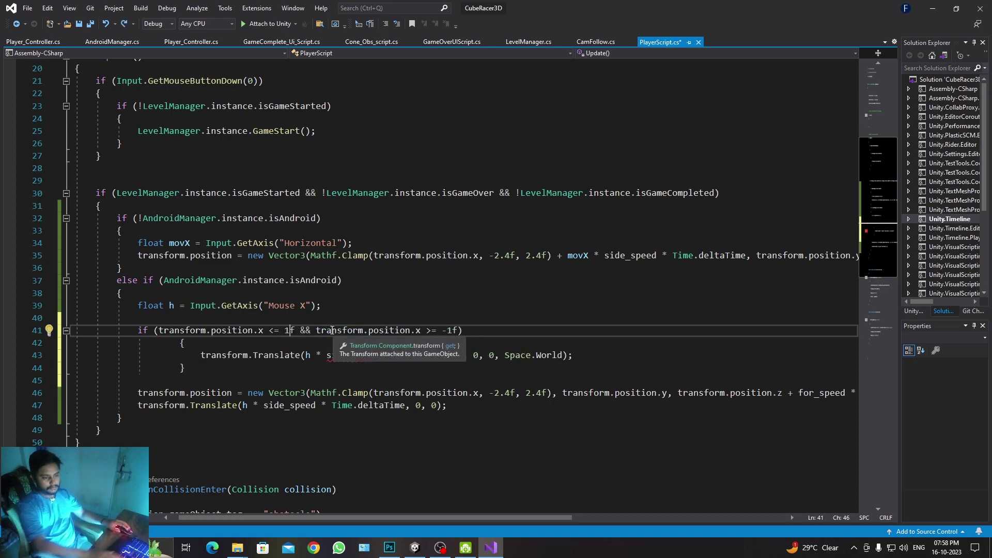
key("ctrl+y")
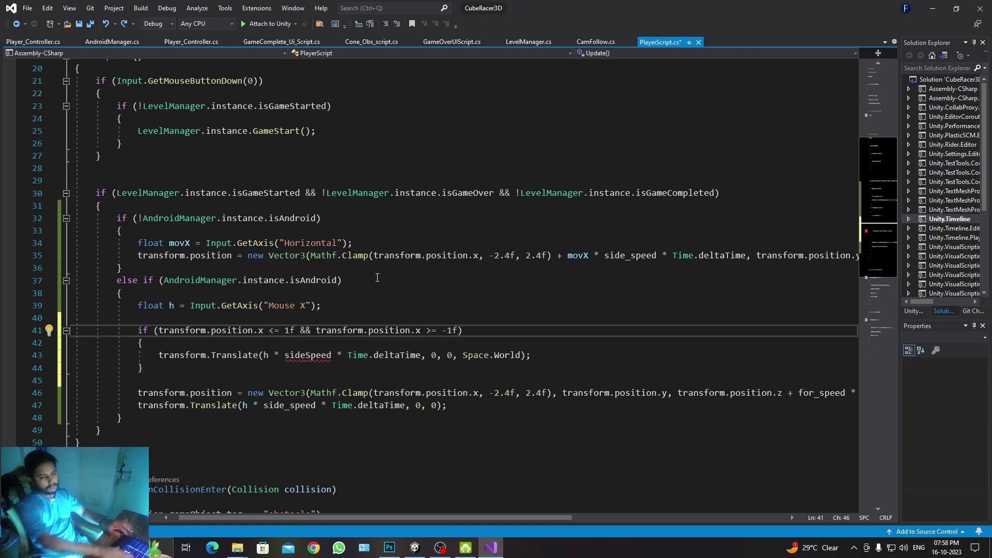
key("BackSpace")
type("2.4")
left_click(463, 330)
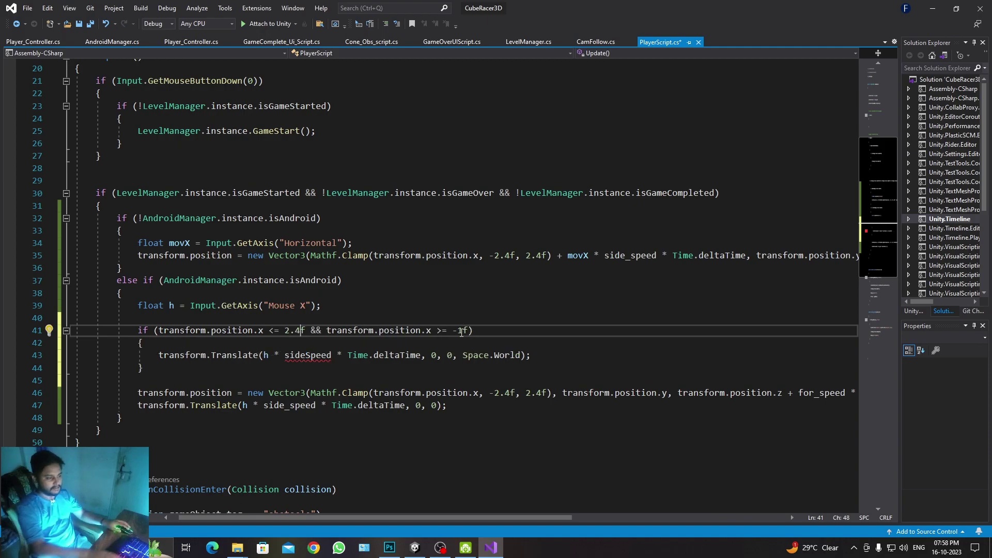
key("BackSpace")
type("2.4")
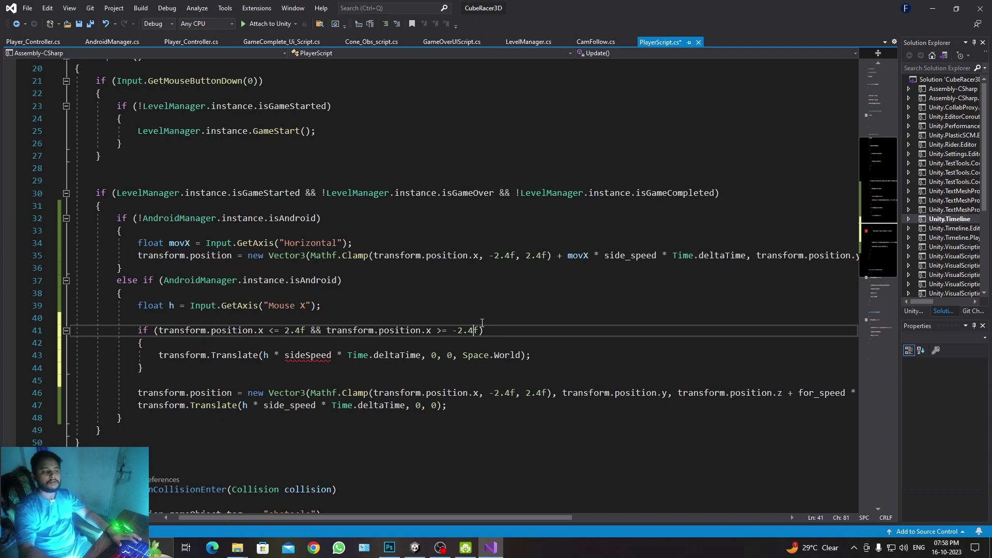
scroll(372, 336, "down", 2)
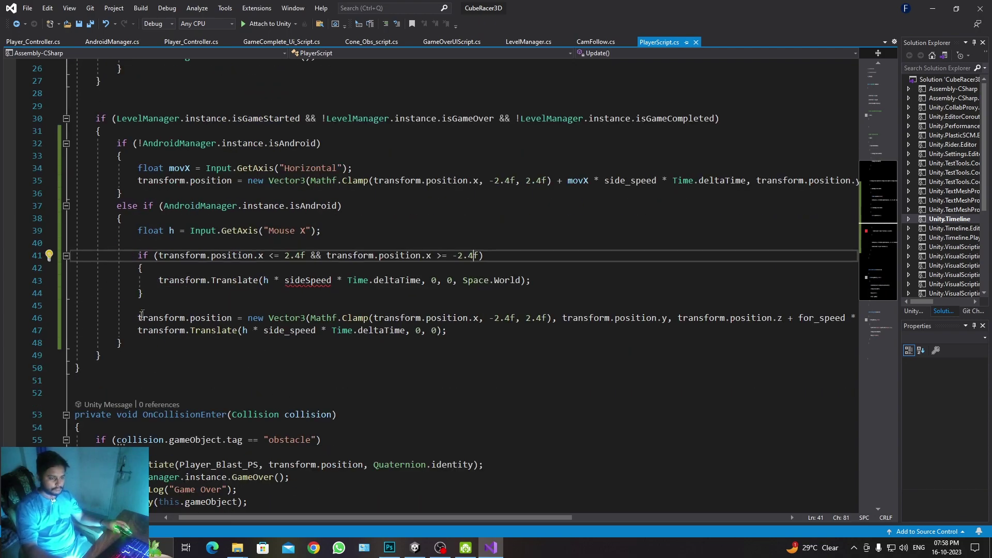
Move the sideways Translate statement into the if block, replacing the Space.World Translate call.
left_click_drag(136, 330, 463, 330)
key("ctrl+c")
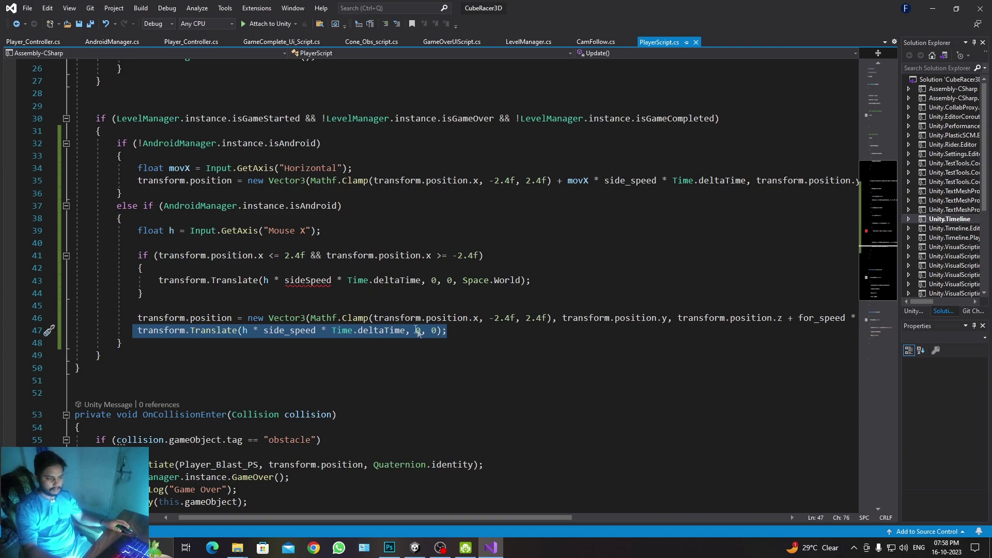
key("BackSpace")
left_click_drag(158, 280, 526, 280)
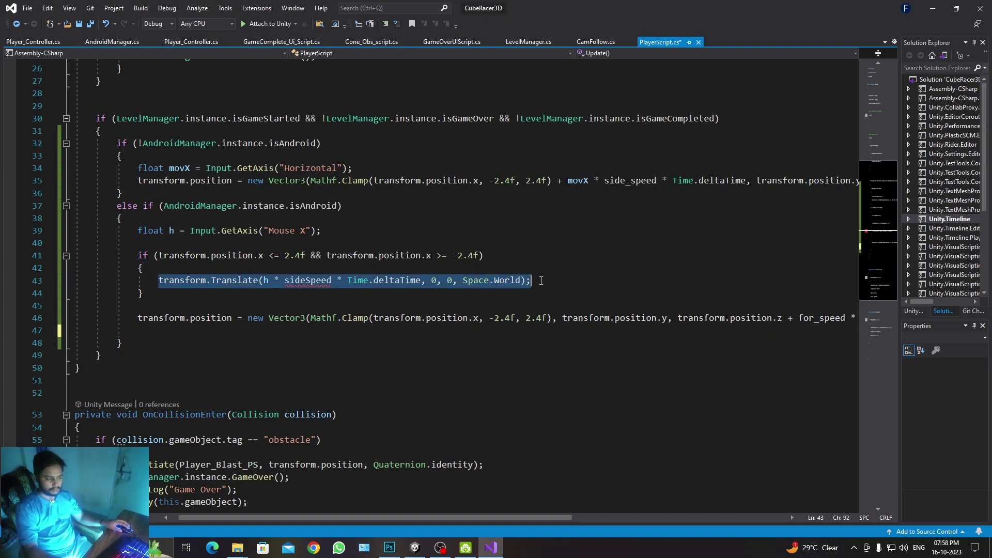
key("ctrl+v")
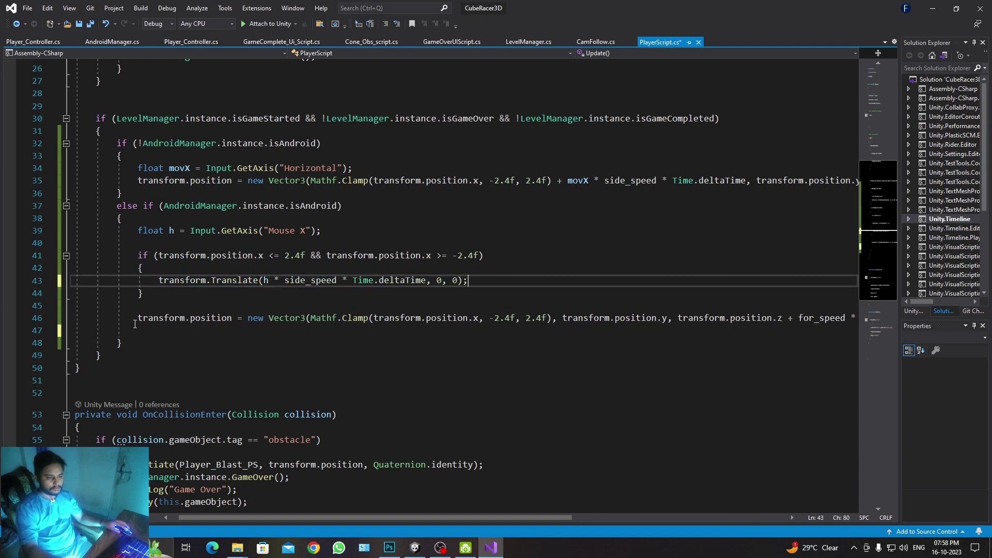
Move the forward position statement to a new line above the if statement.
left_click(135, 322)
key("shift+End")
key("ctrl+x")
key("Up")
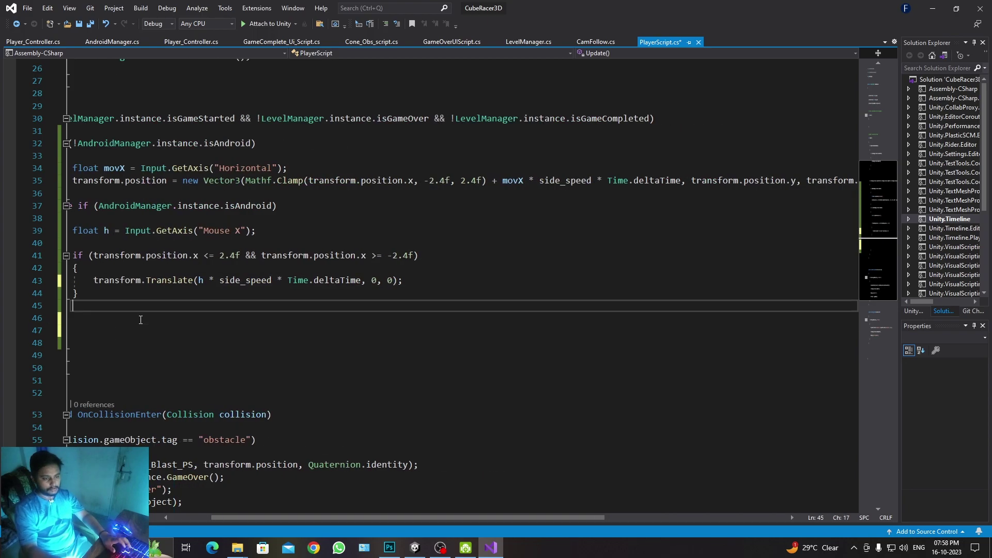
key("Up")
key("Up")
key("Up")
key("Up")
key("Return")
key("Up")
key("ctrl+v")
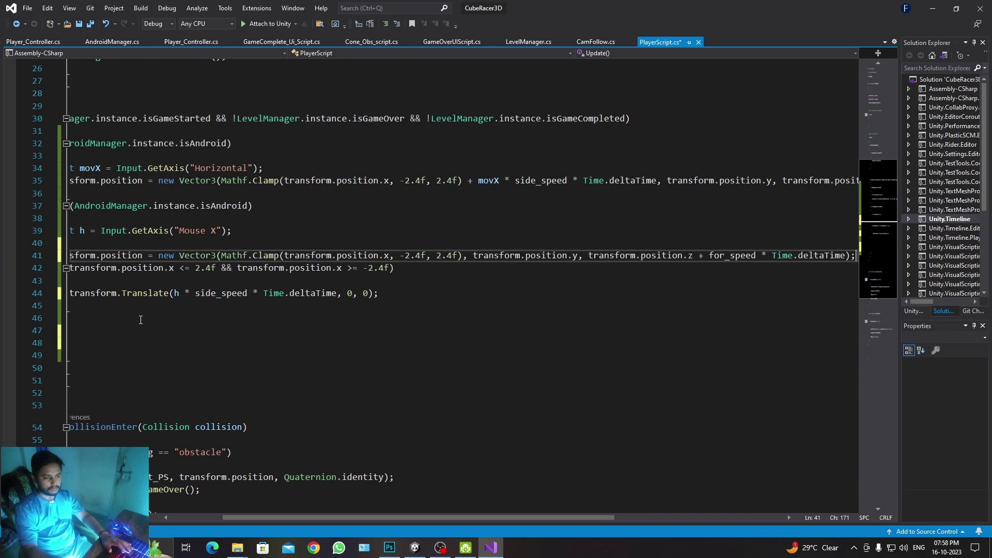
Replace Mathf.Clamp in the position line with transform.position.x.
mouse_move(462, 255)
left_mouse_down()
mouse_move(229, 239)
mouse_move(251, 255)
left_mouse_up()
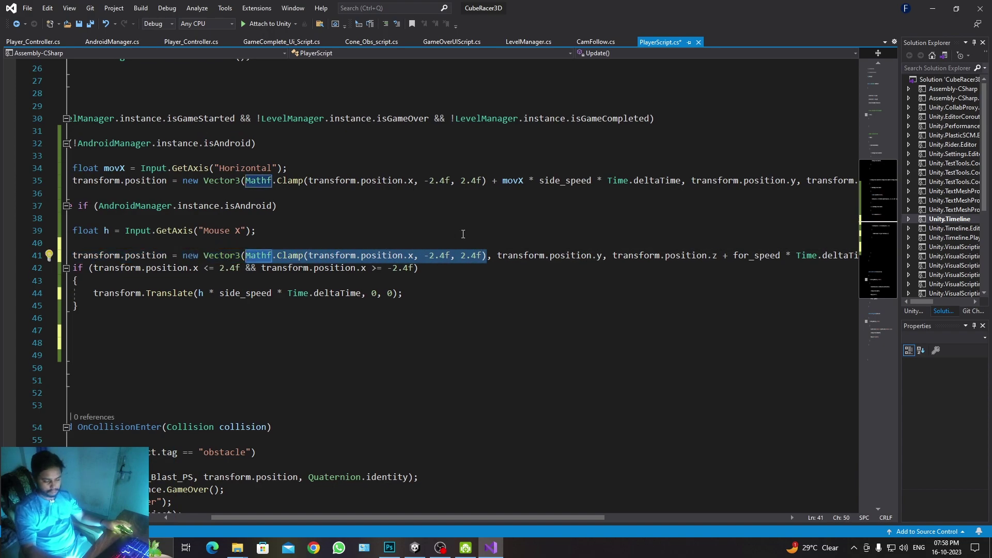
type("true")
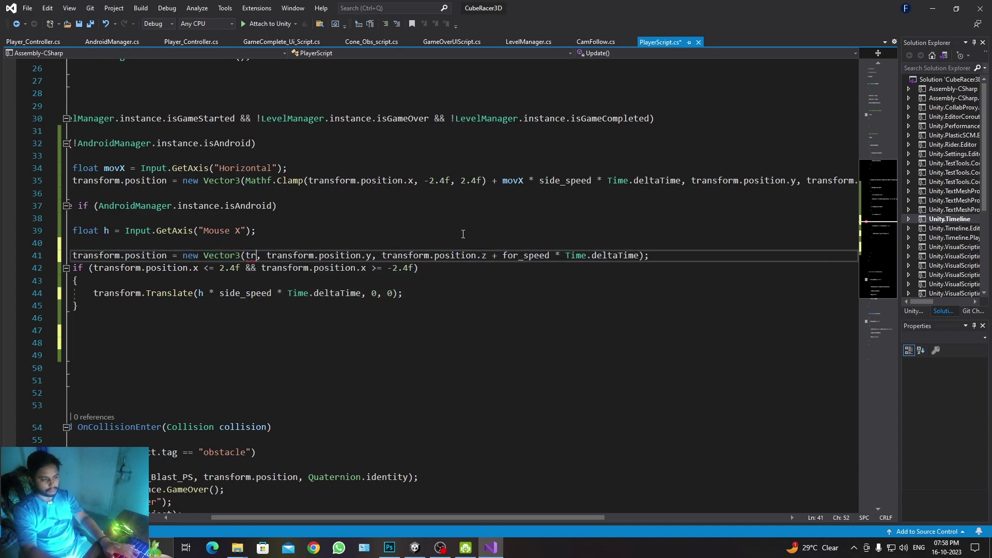
key("BackSpace")
key("BackSpace")
type("a")
key("Tab")
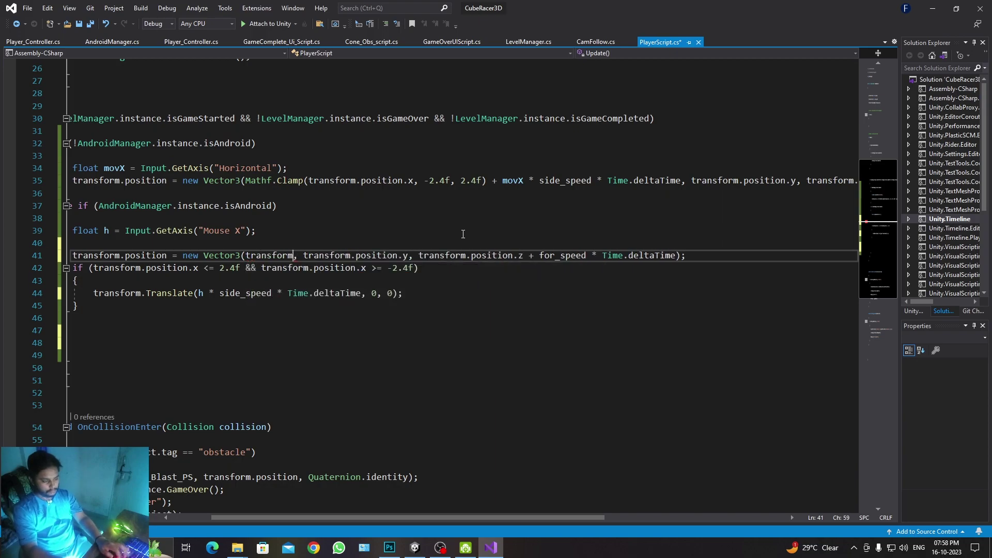
type(".position.magnitud")
key("BackSpace")
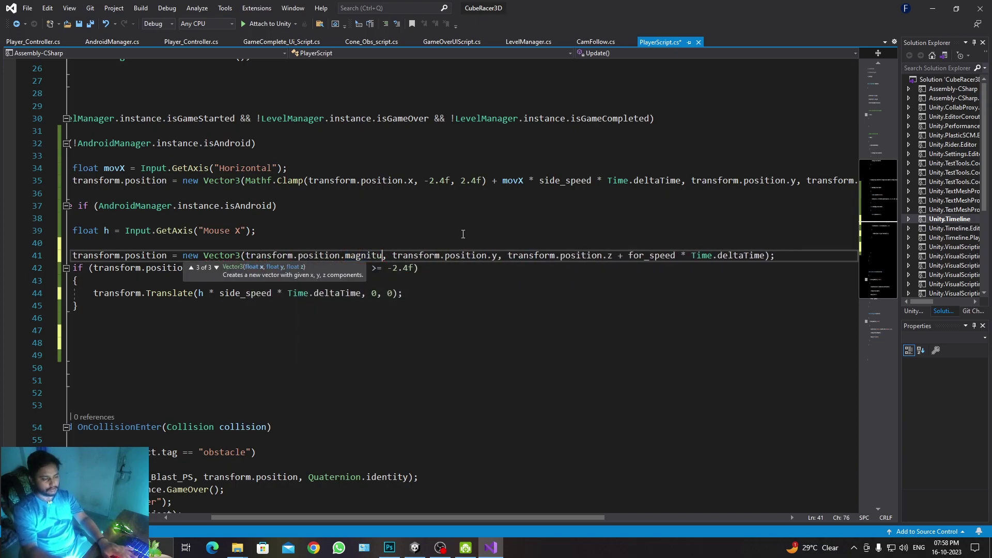
key("BackSpace")
key("BackSpace")
key("BackSpace")
key("BackSpace")
key("BackSpace")
key("BackSpace")
type(".")
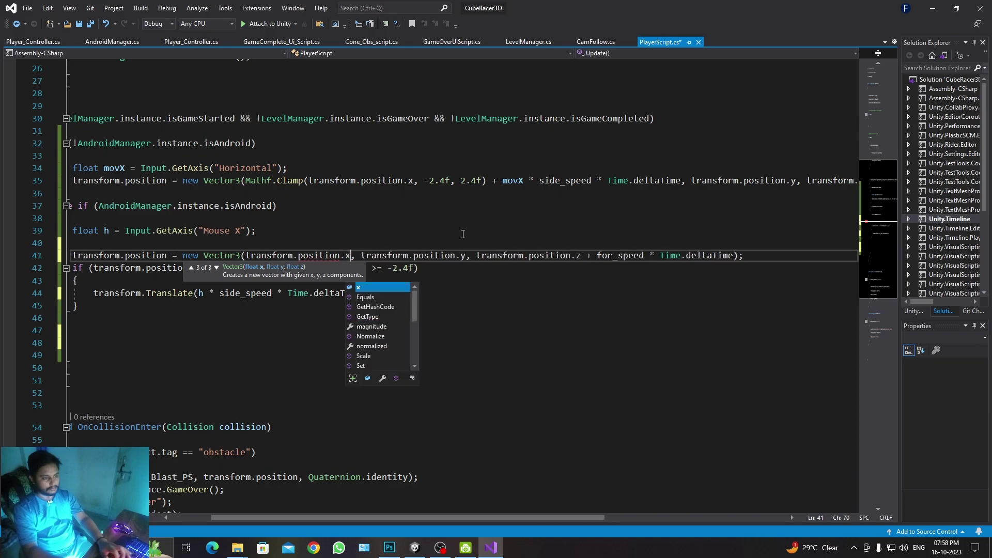
type("x")
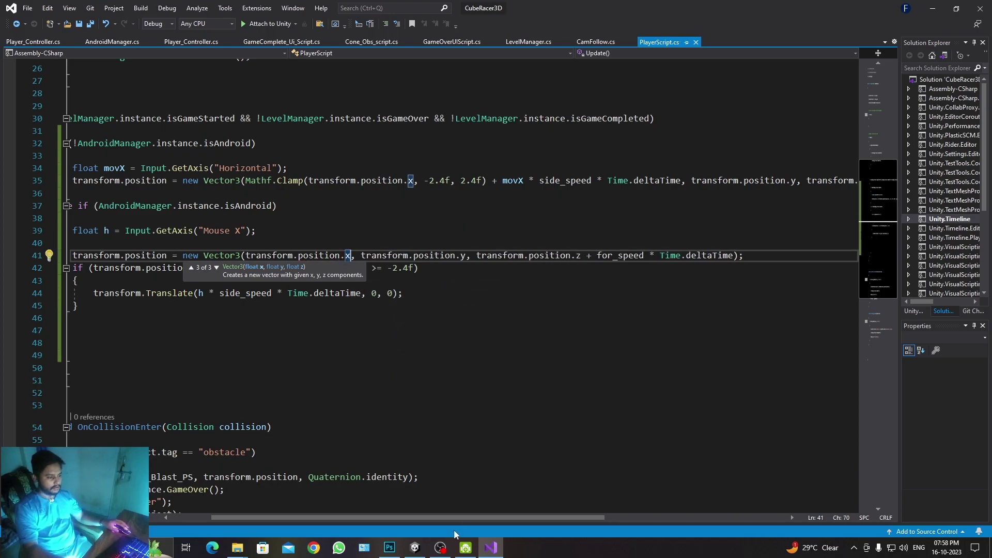
scroll(453, 518, "left", 3)
Delete the leftover blank lines and extra brace below the if block.
left_click(507, 317)
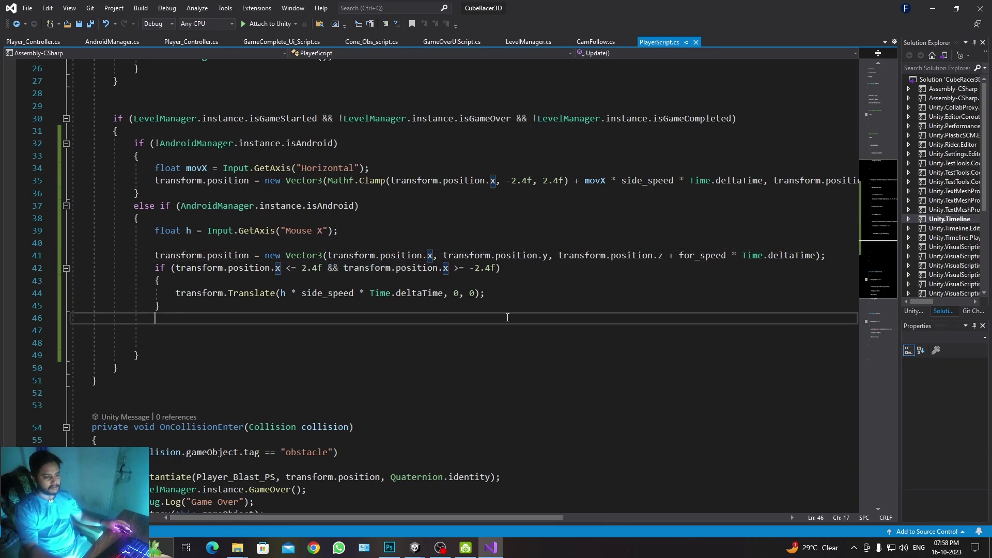
left_click(227, 295)
left_click(225, 307)
left_click_drag(225, 314, 234, 341)
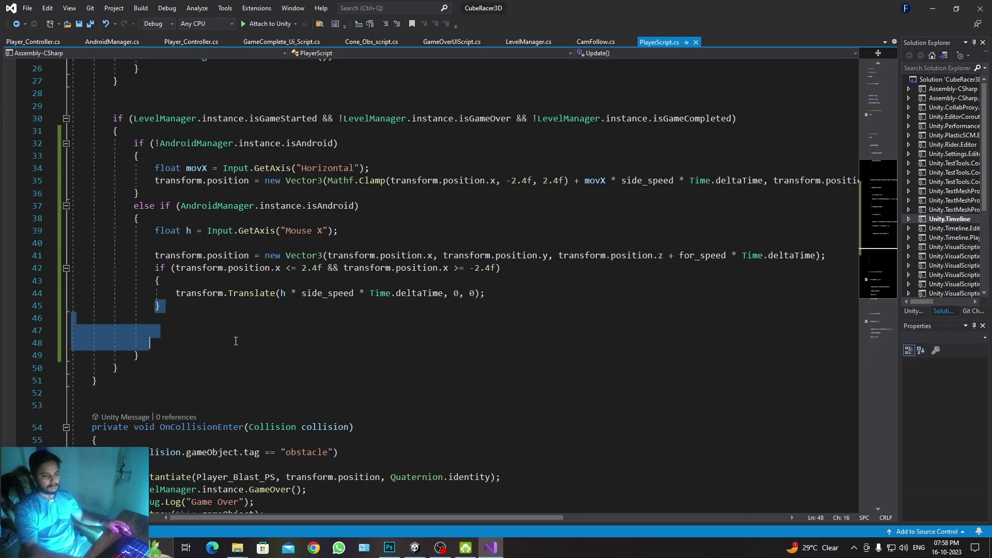
key("BackSpace")
key("BackSpace")
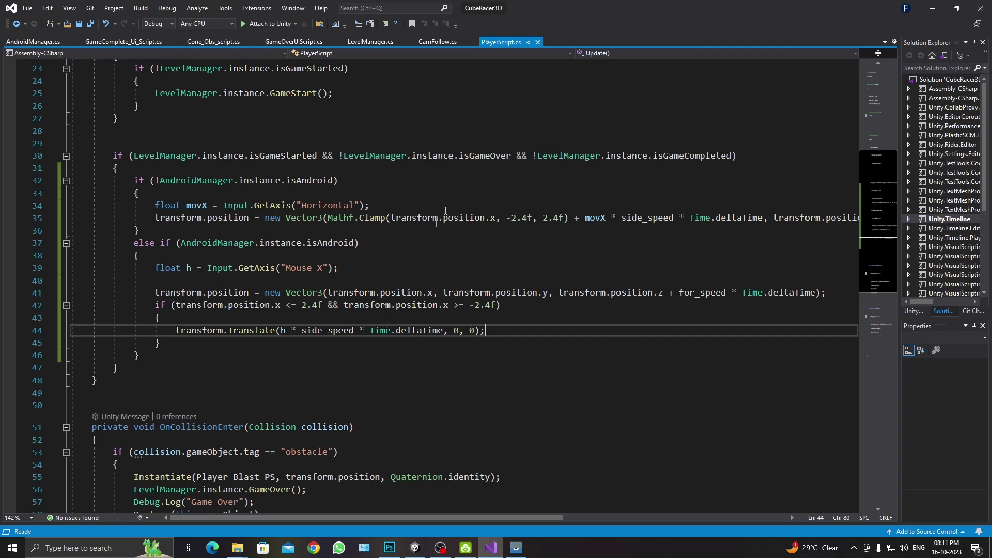
Add 'side_speed = 6f;' at the top of the Android branch and save PlayerScript.
left_click(320, 279)
left_click(378, 267)
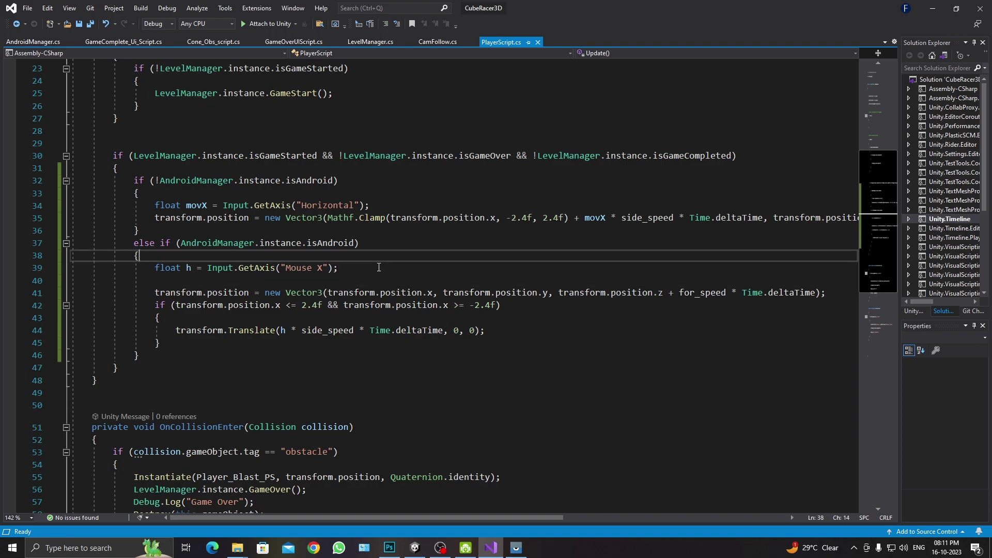
key("ctrl+Return")
type("s")
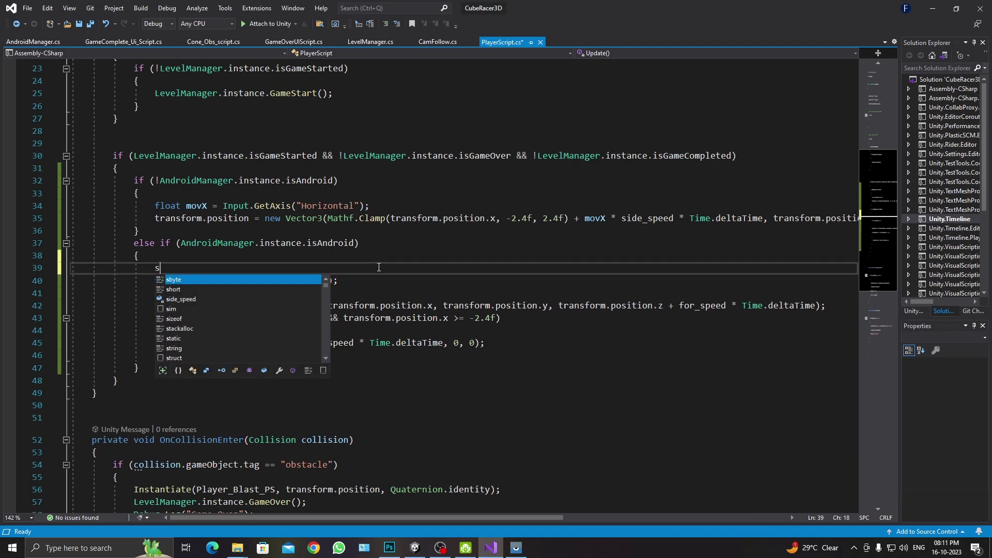
type("ide_speed = 10")
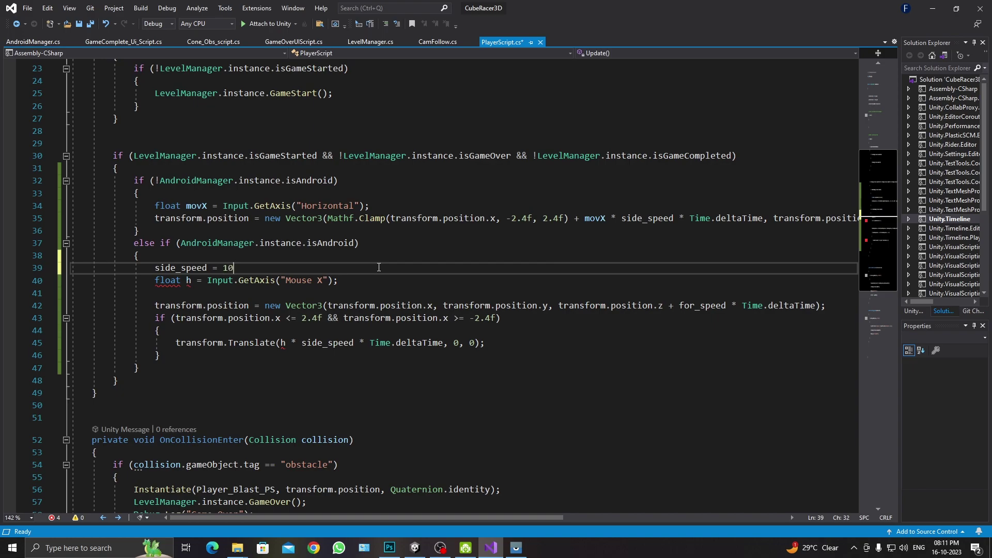
type(";")
key("ctrl+s")
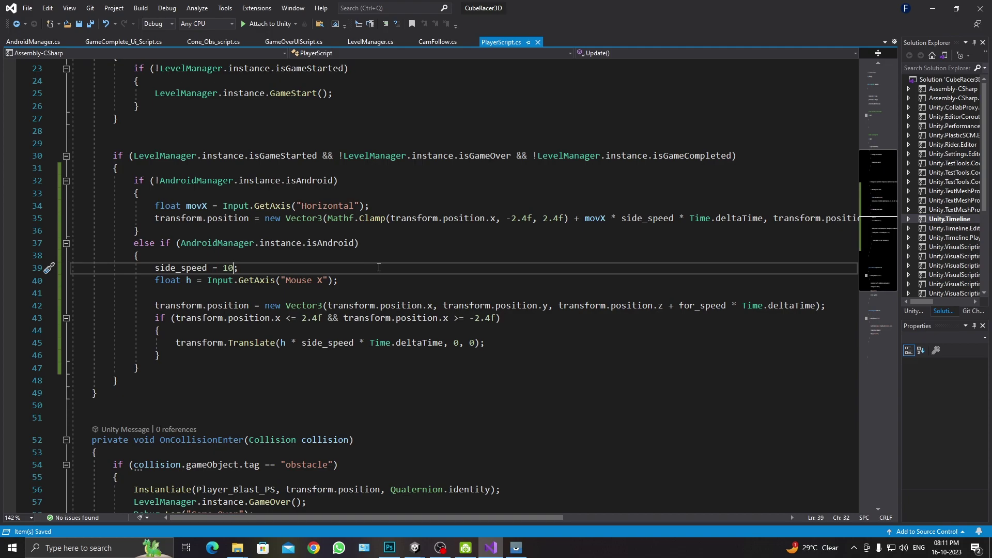
key("BackSpace")
type("6")
type("f")
Let Unity recompile the scripts, then bring up Vysor for the Android phone.
left_click(415, 548)
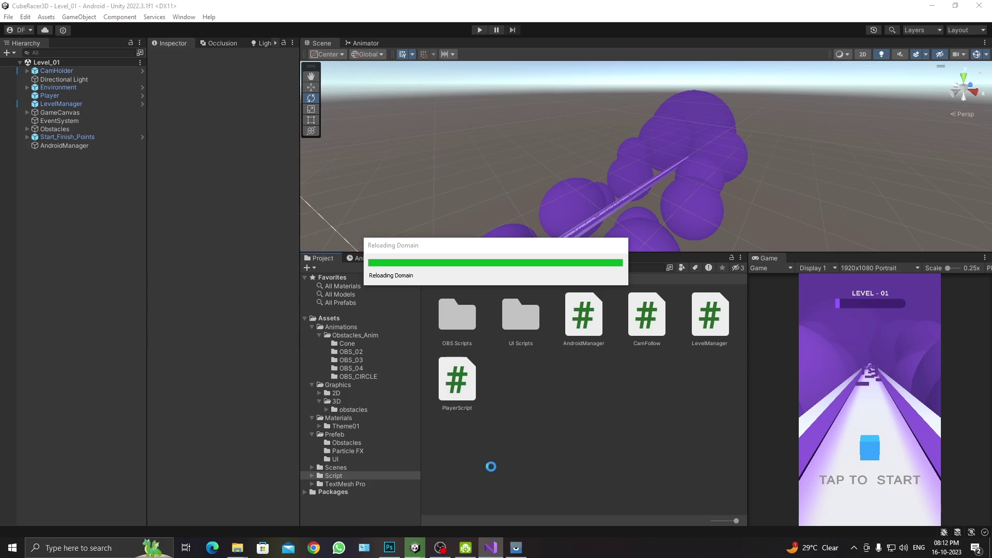
left_click(517, 549)
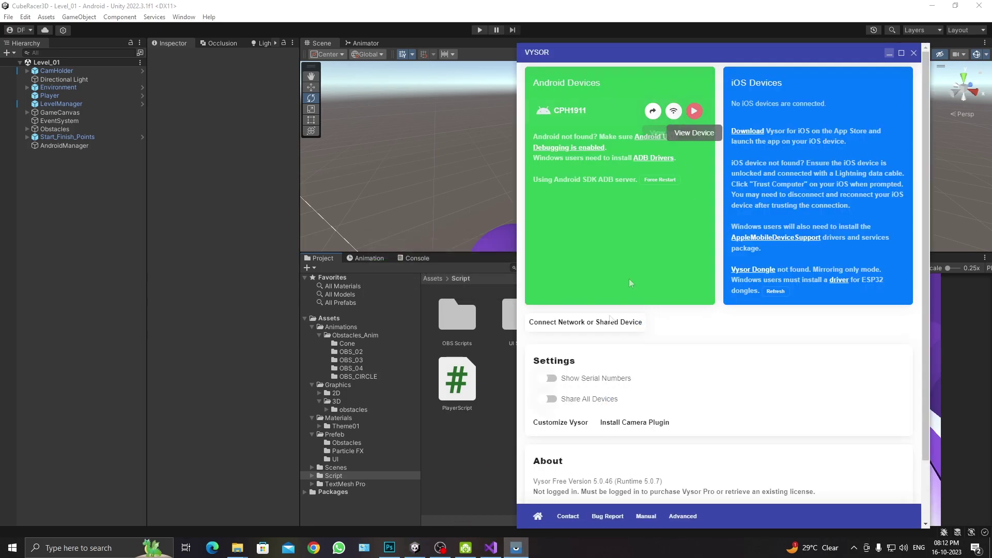
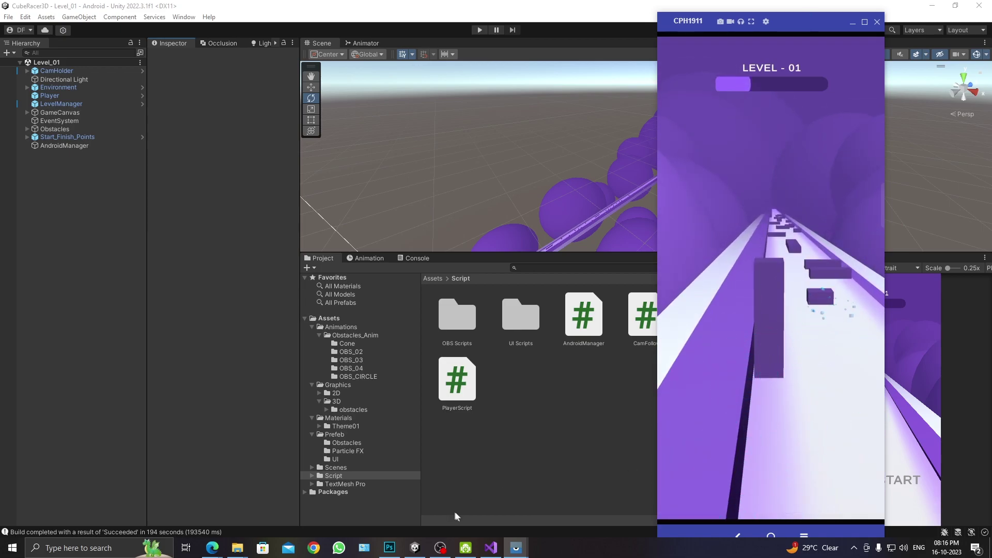
Bring PlayerScript.cs with side_speed = 6f to the front in Visual Studio.
left_click(491, 548)
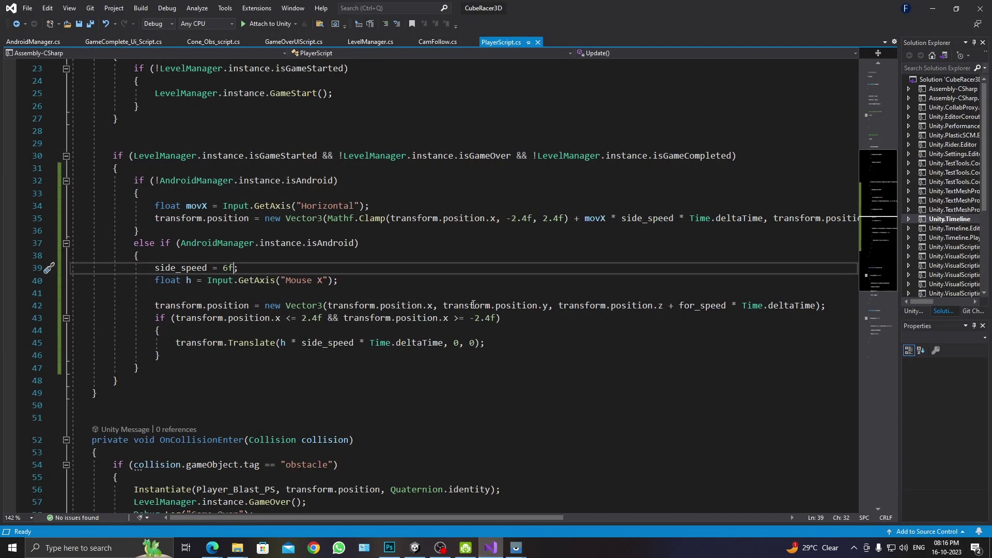
Add if (Input.GetMouseButton(0)) with an opening brace below side_speed = 6f.
left_click(320, 319)
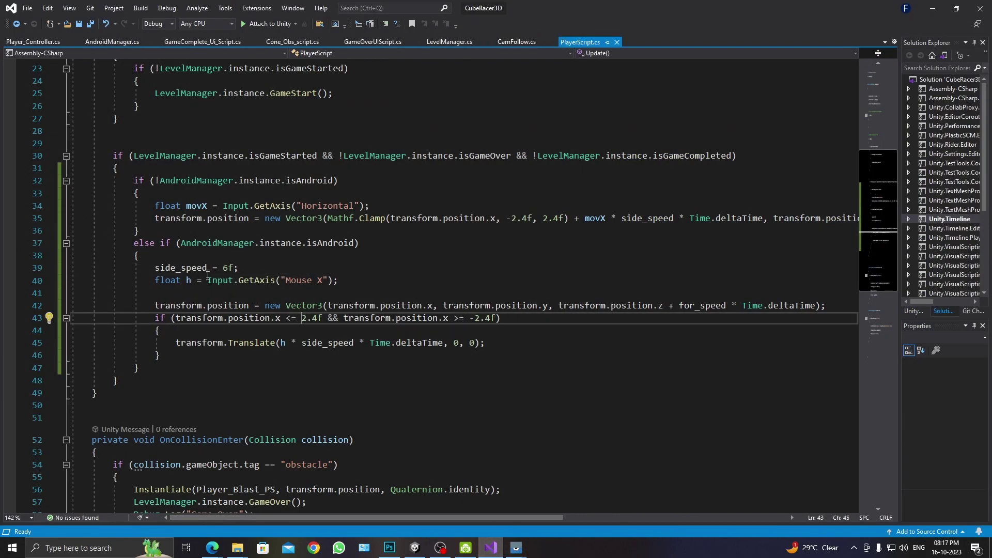
left_click(203, 254)
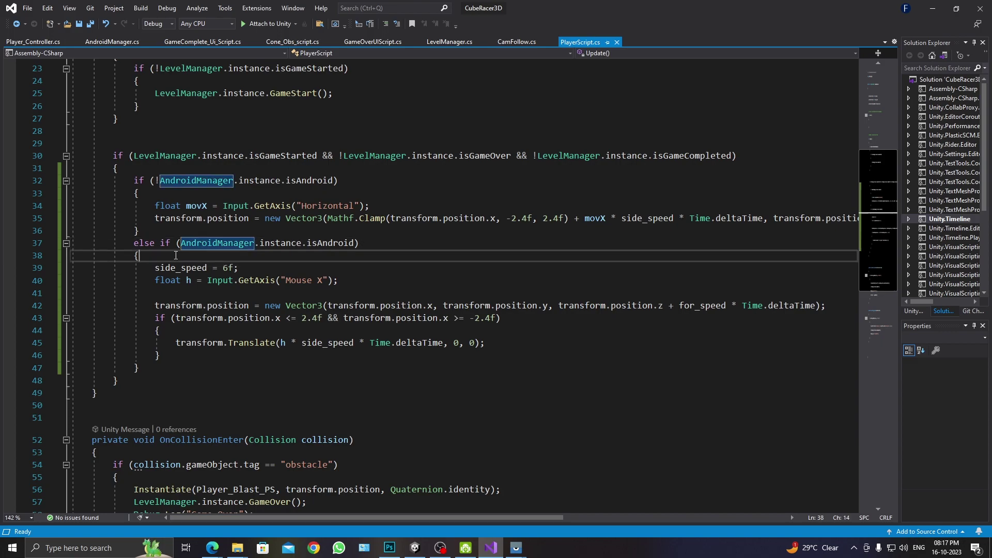
left_click(288, 264)
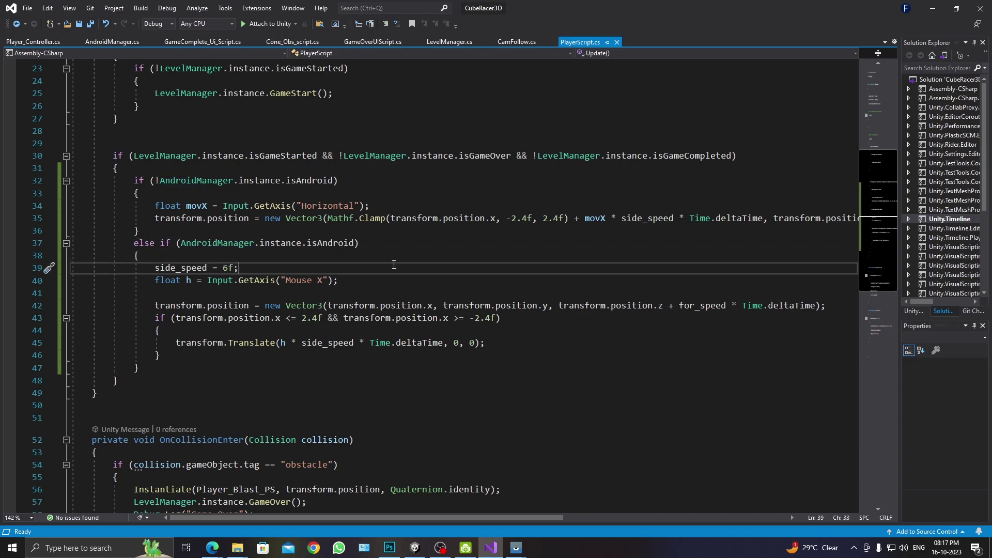
key("Return")
type("if")
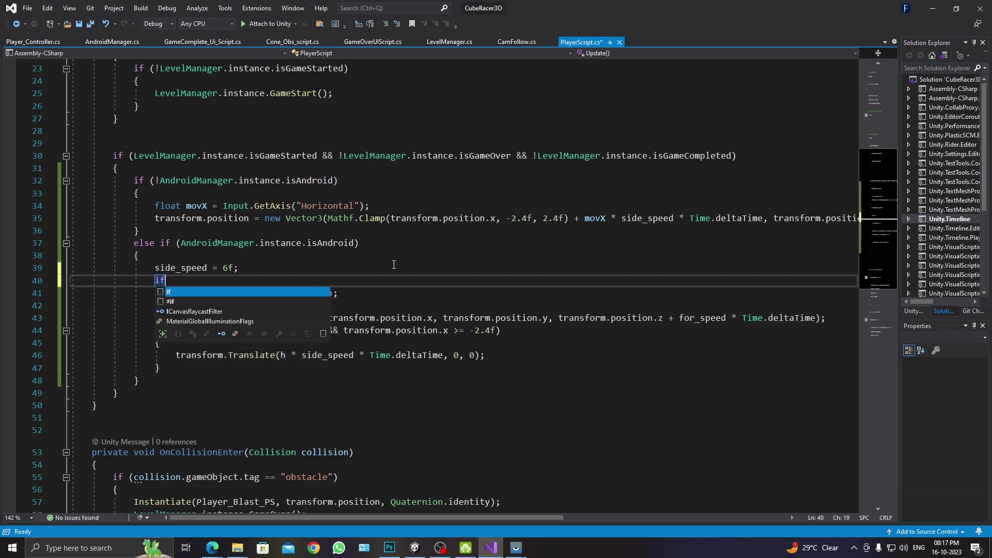
type("(I")
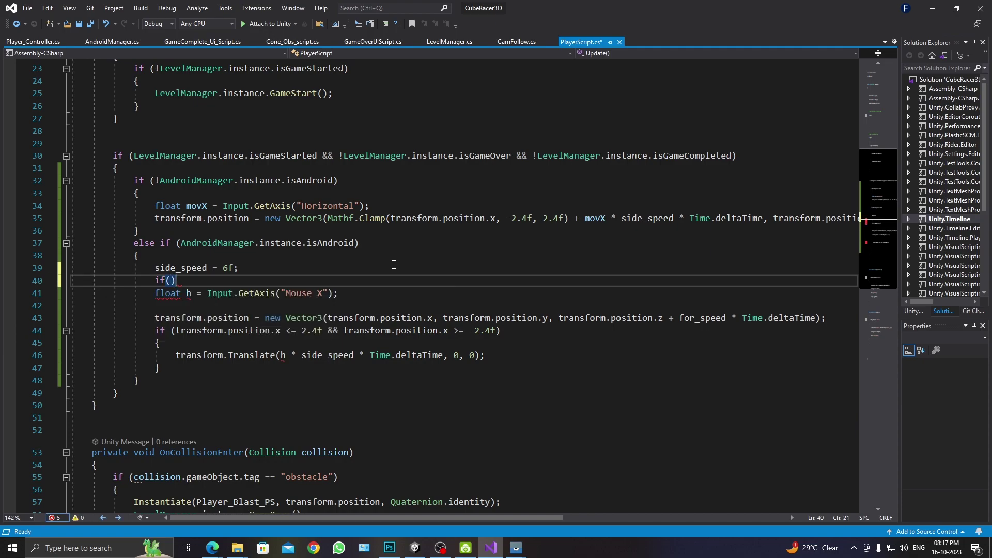
type("nput")
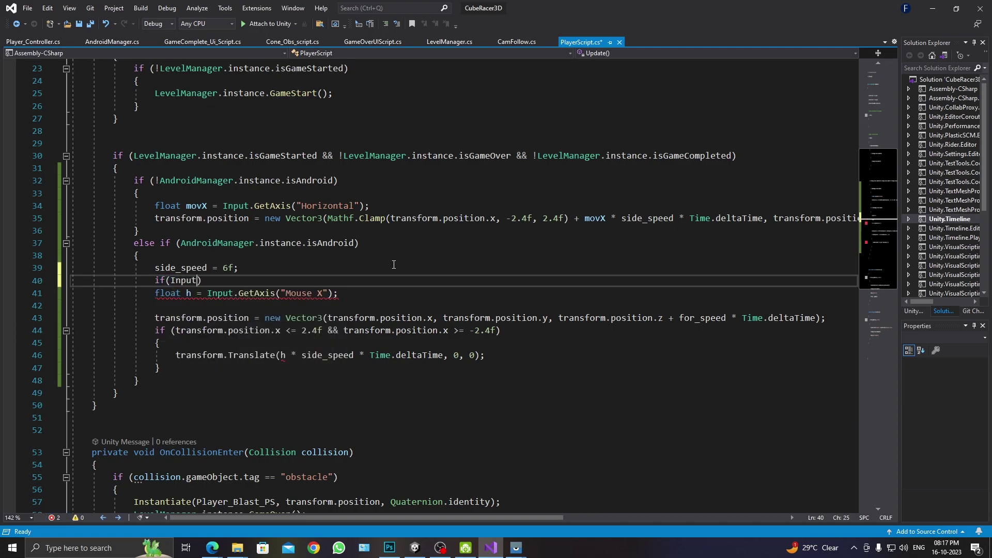
type(".Ge")
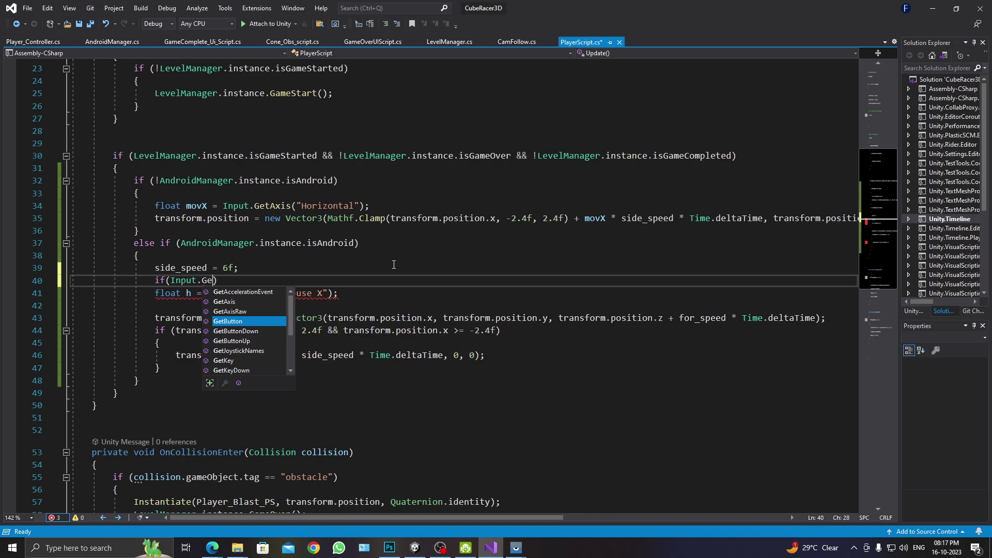
type("t")
type("MOus")
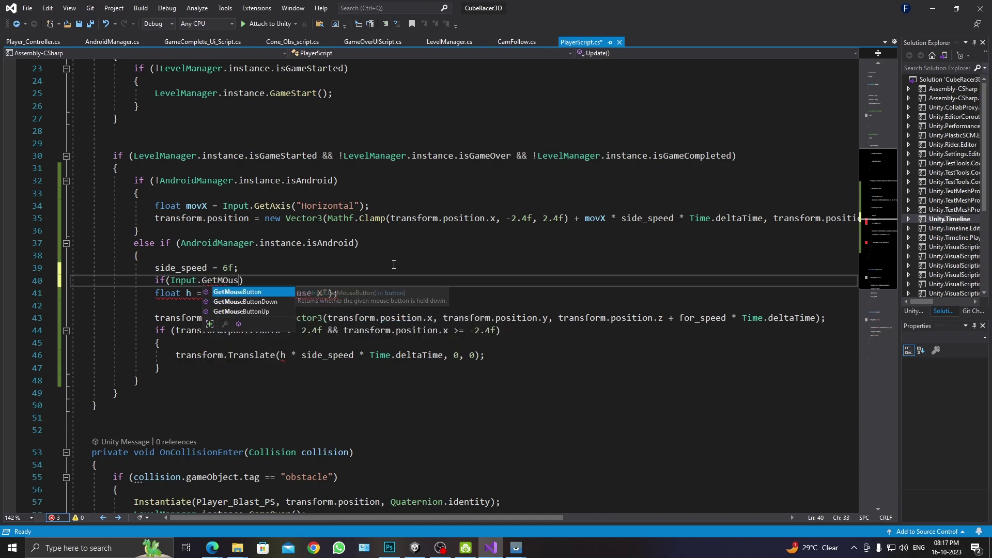
key("Tab")
type("(")
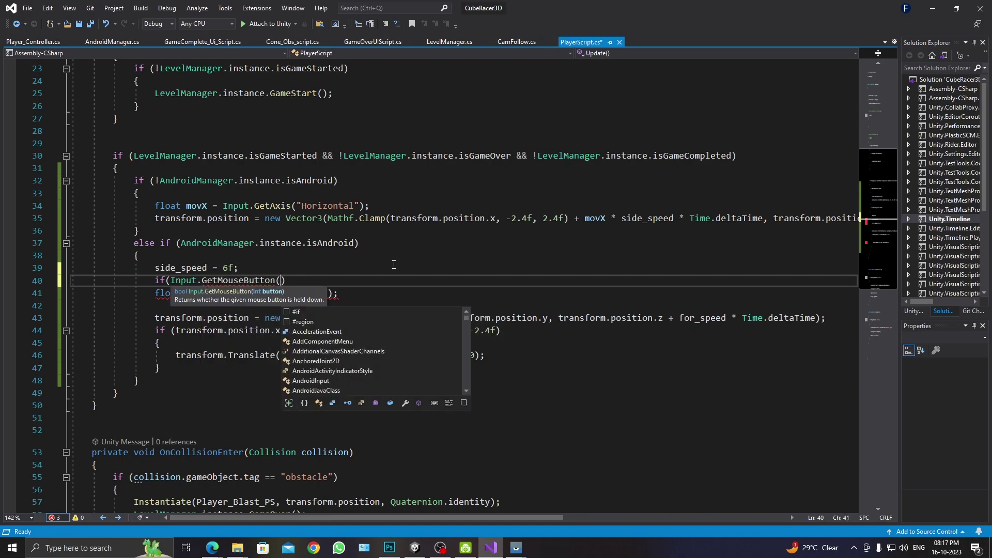
key("Escape")
scroll(394, 265, "up", 1)
type("0")
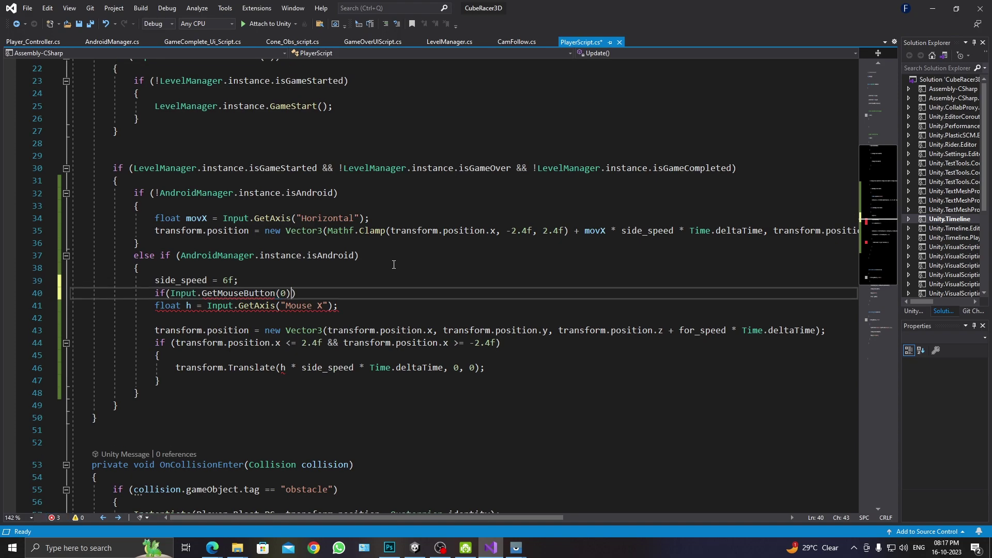
key("End")
key("Return")
type("{")
Close the if block after the movement code and paste the x-position boundary checks below it.
key("Down")
key("Down")
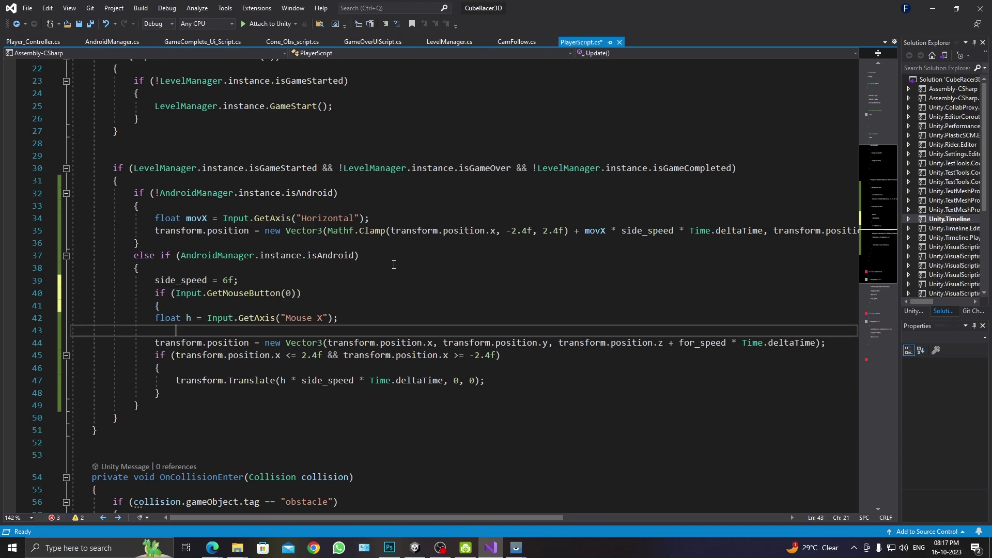
key("Down")
key("Down")
key("Down")
key("Down")
key("Down")
key("Return")
type("}")
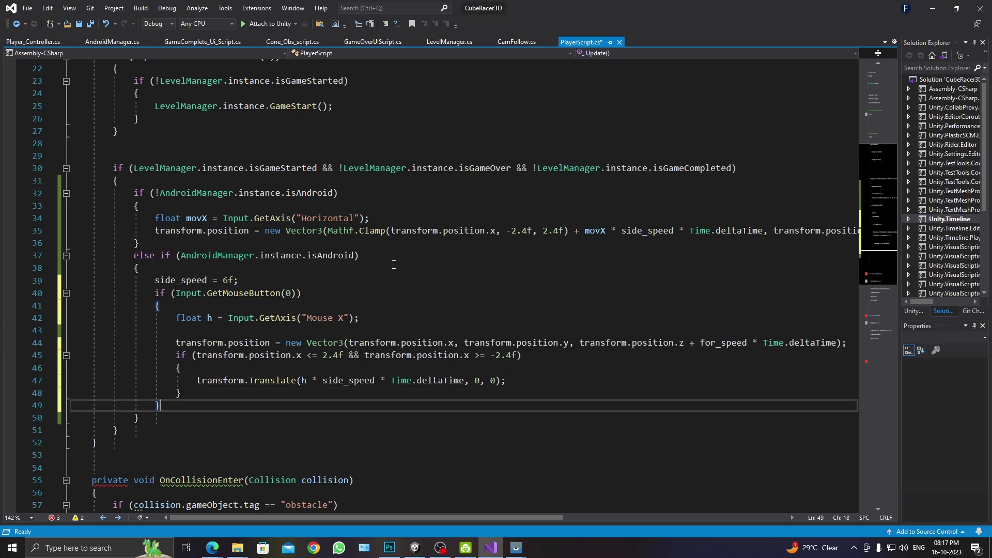
key("Return")
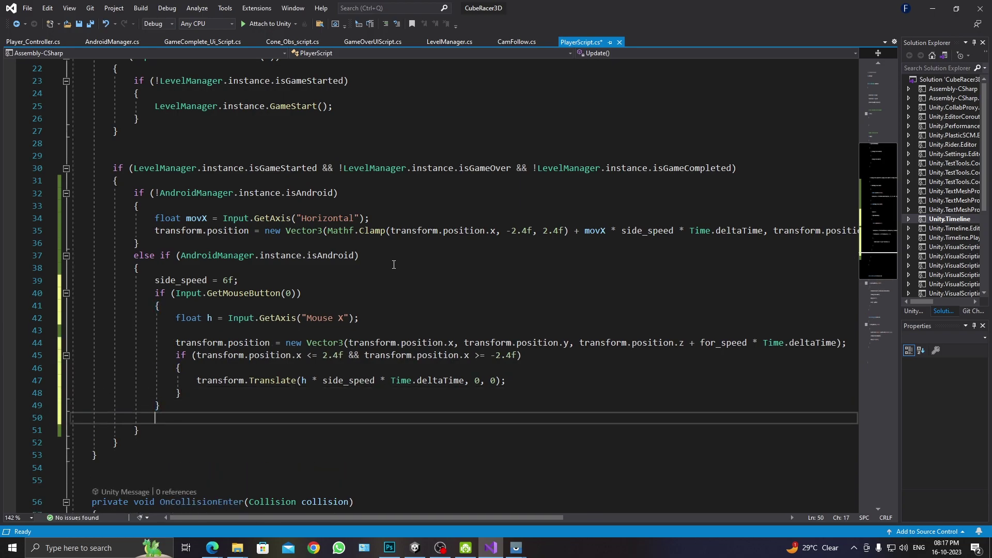
type("if (transform.position.x < -1f)             {                 transform.position = new Vector3(-0.96f, transform.position.y, transform.position.z);             }             else if (transform.position.x > 1f)             {                 transform.position = new Vector3(0.96f, transform.position.y, transform.position.z);             }")
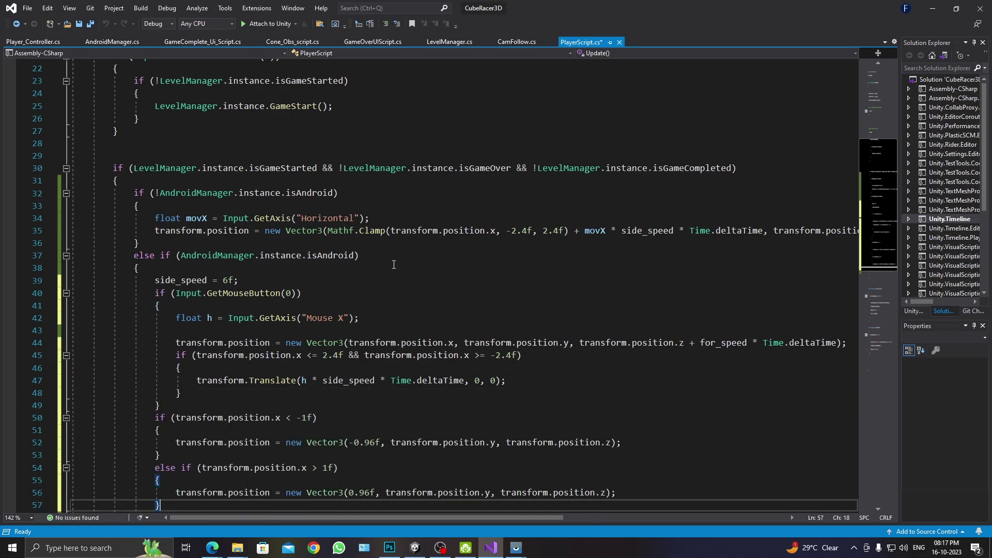
Change the x-position limits to -2.4f on the left and 2f on the right.
scroll(318, 305, "down", 3)
left_click(307, 305)
type("2.")
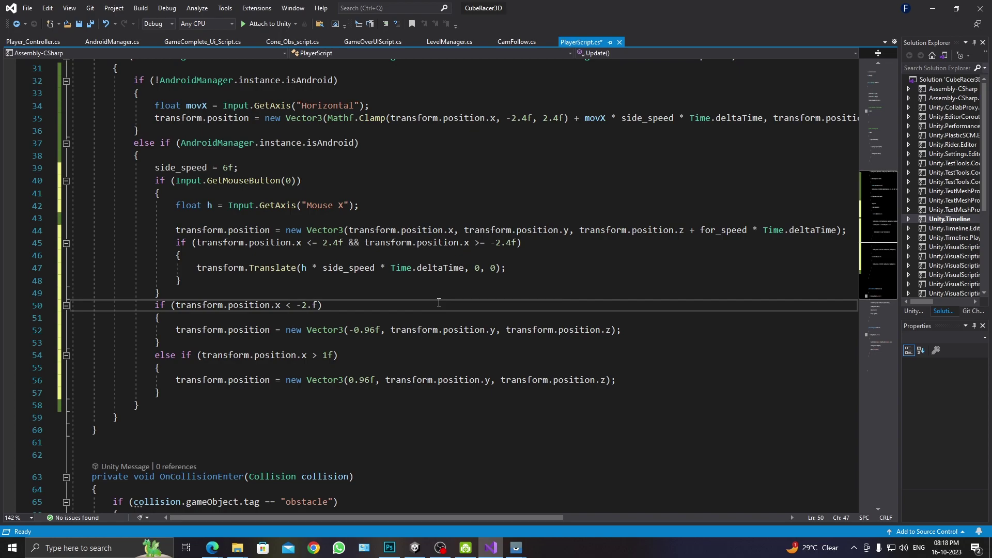
type("4")
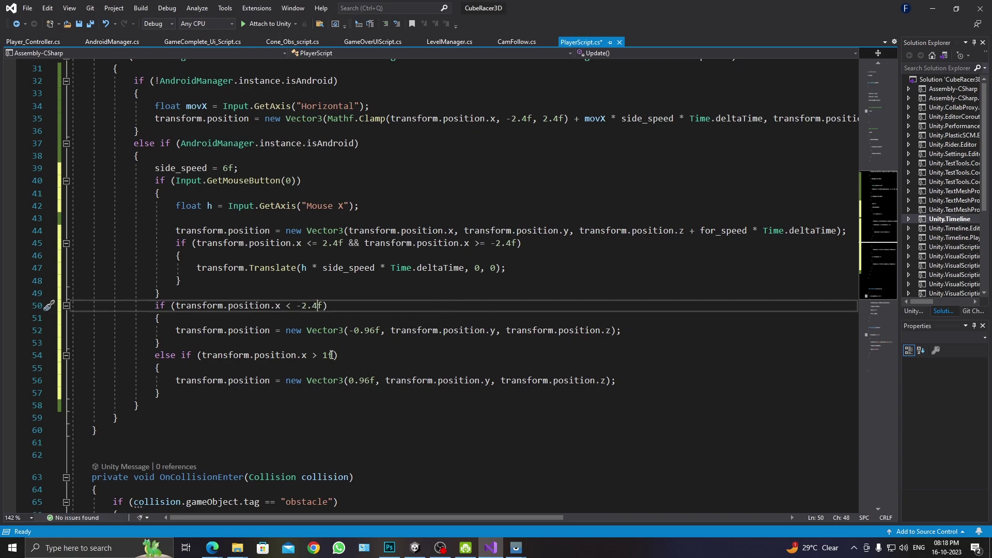
left_click(330, 355)
key("BackSpace")
type("2")
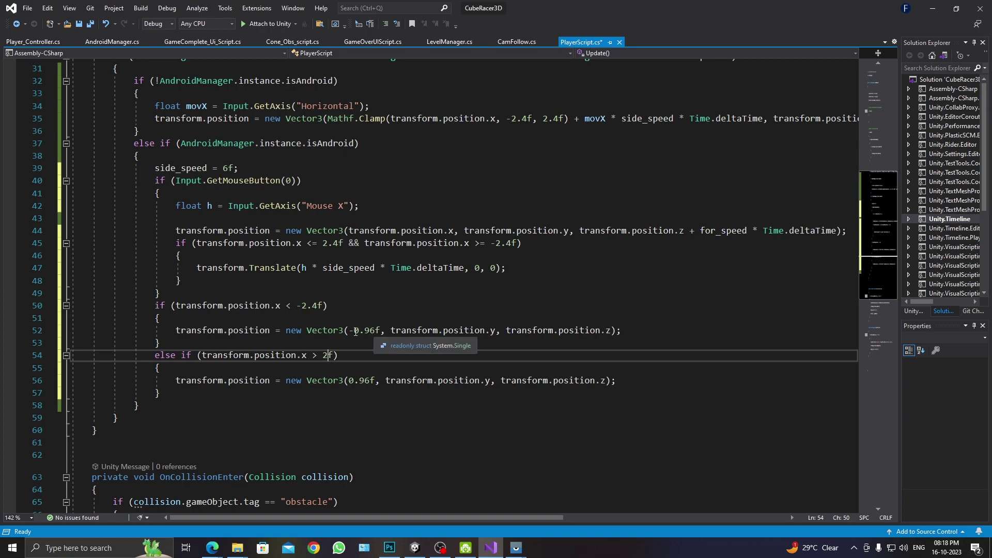
Set the reset x values to -2.35f and 2.35f, then save the script.
left_click(354, 331)
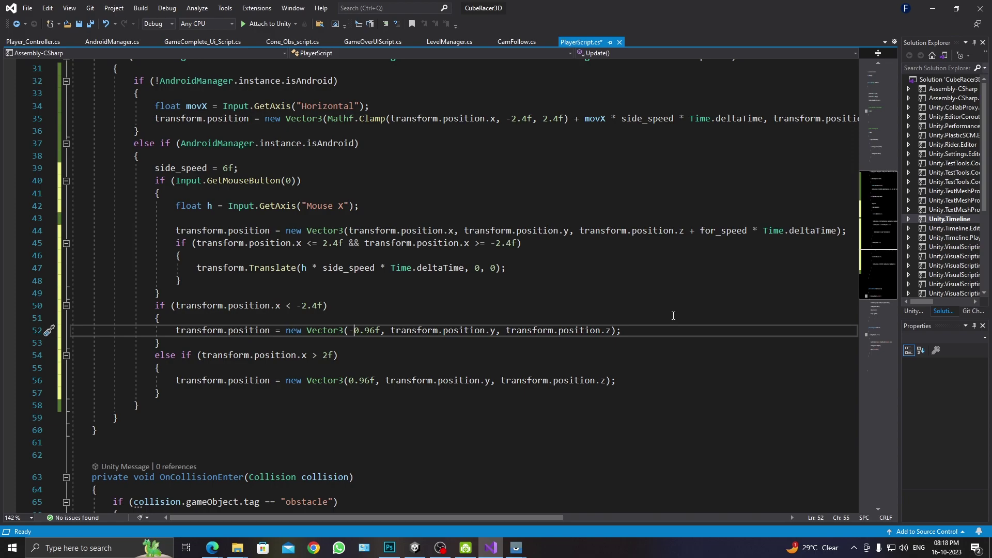
key("BackSpace")
type("2")
key("Right")
key("Delete")
key("Delete")
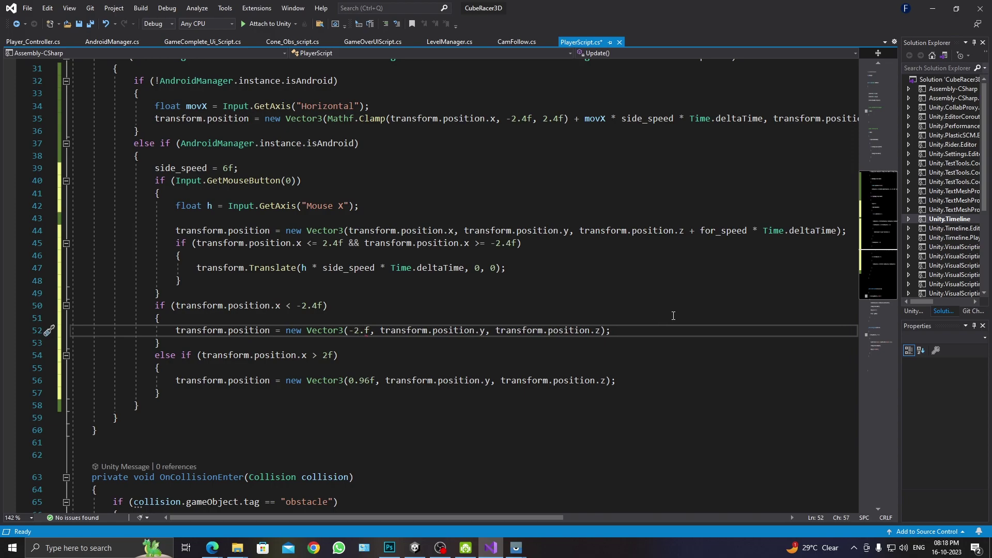
type("35")
key("Down")
key("Down")
key("Down")
key("Down")
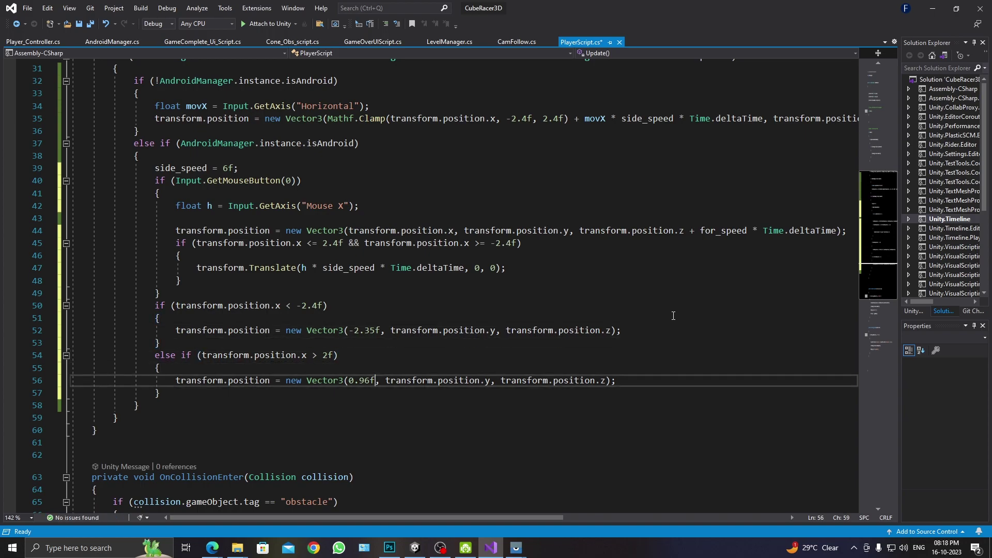
key("BackSpace")
type("2")
key("Delete")
key("Delete")
type("2")
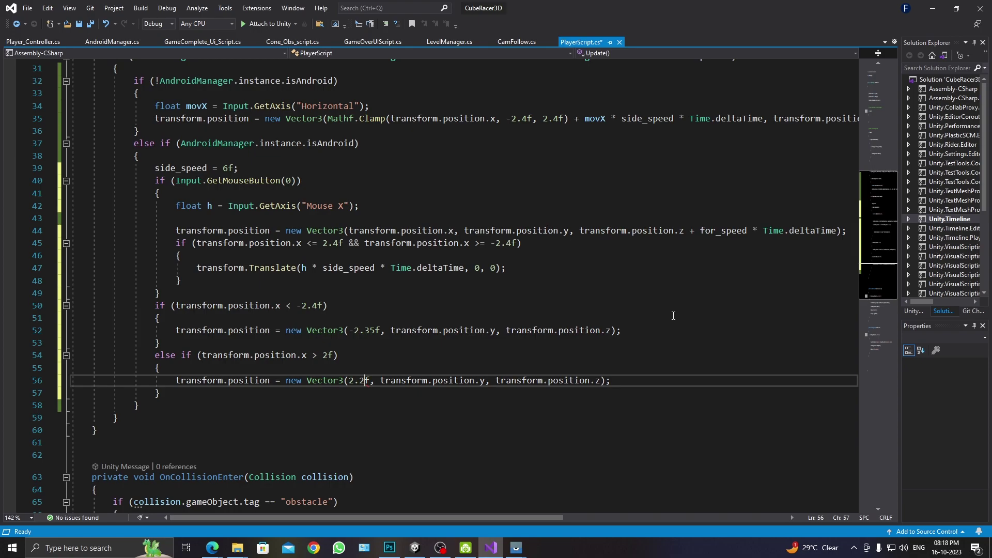
key("BackSpace")
type("35")
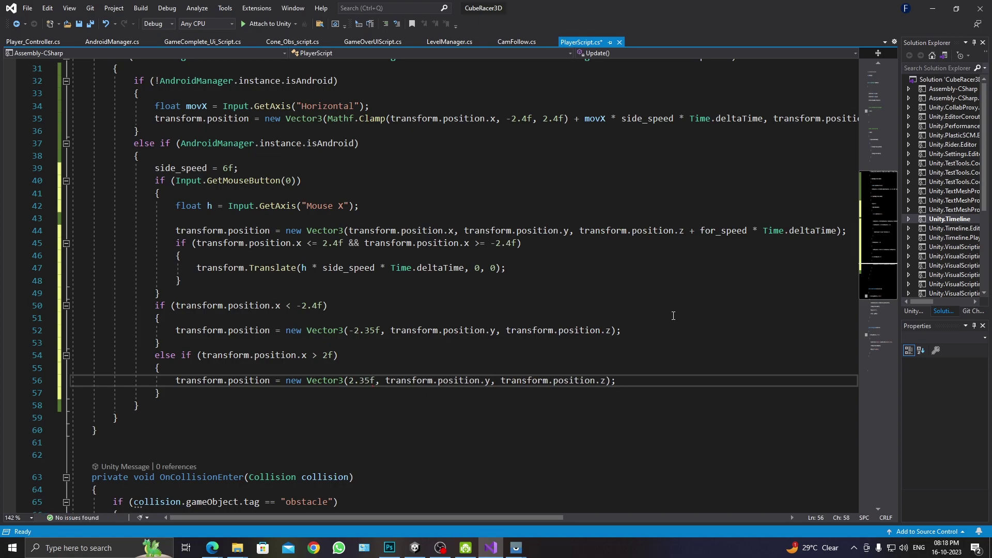
key("ctrl+s")
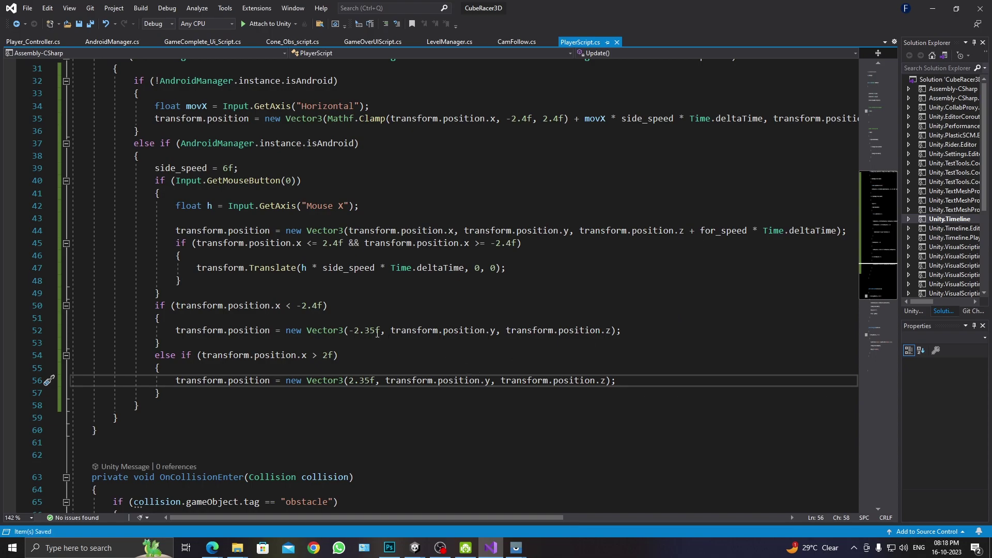
Adjust the reset x values to -2.36f and 2.36f and save PlayerScript.cs.
key("Up")
key("Up")
key("Up")
key("Delete")
type("6")
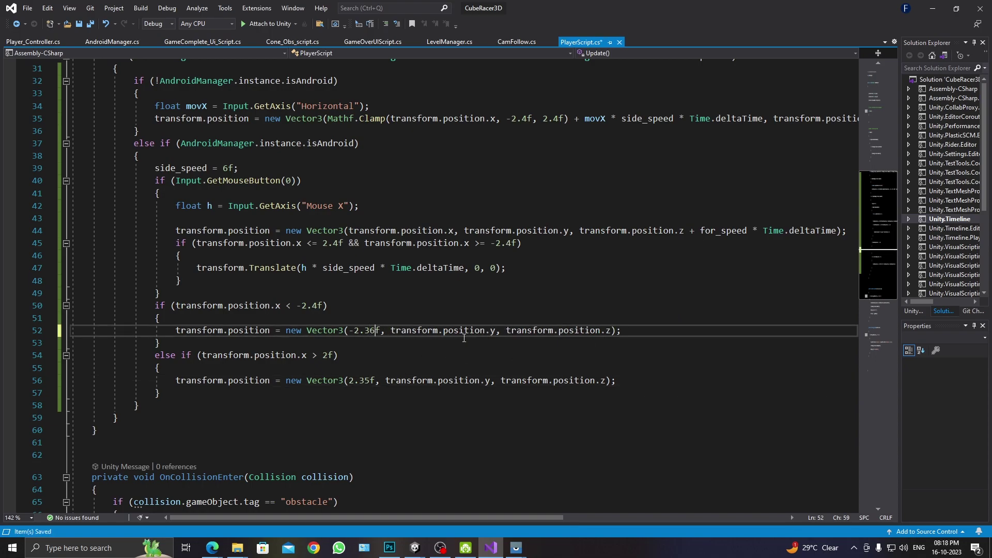
key("Down")
left_click(369, 380)
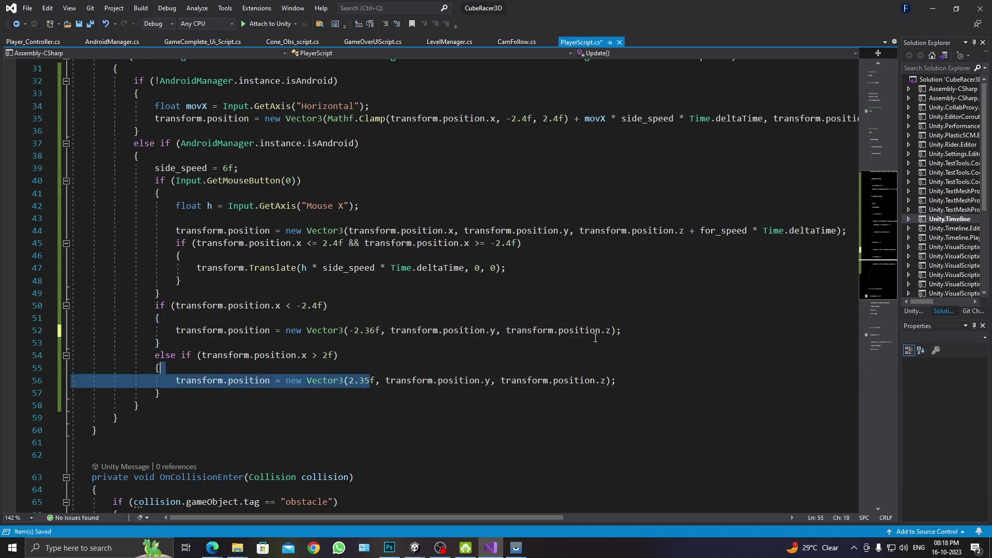
key("BackSpace")
type("6")
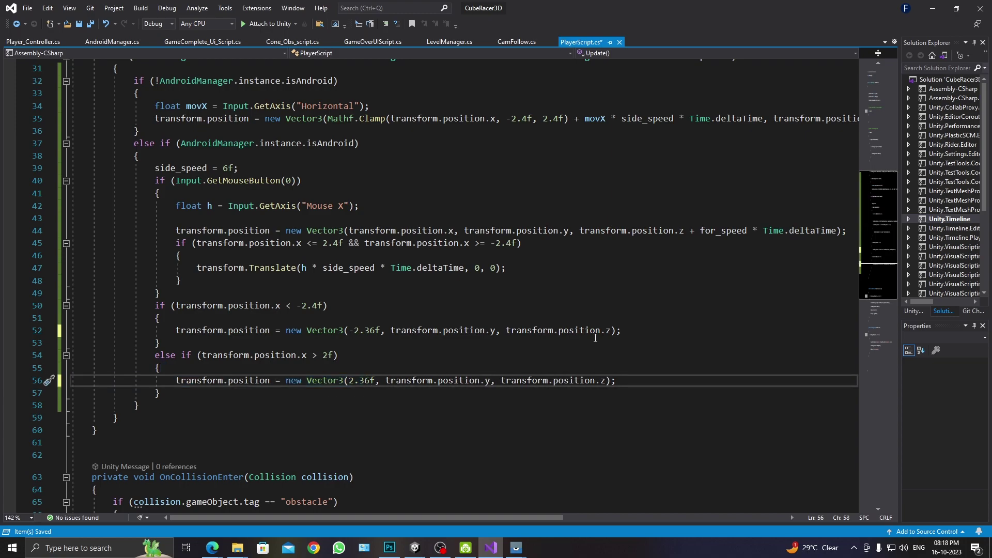
key("ctrl+s")
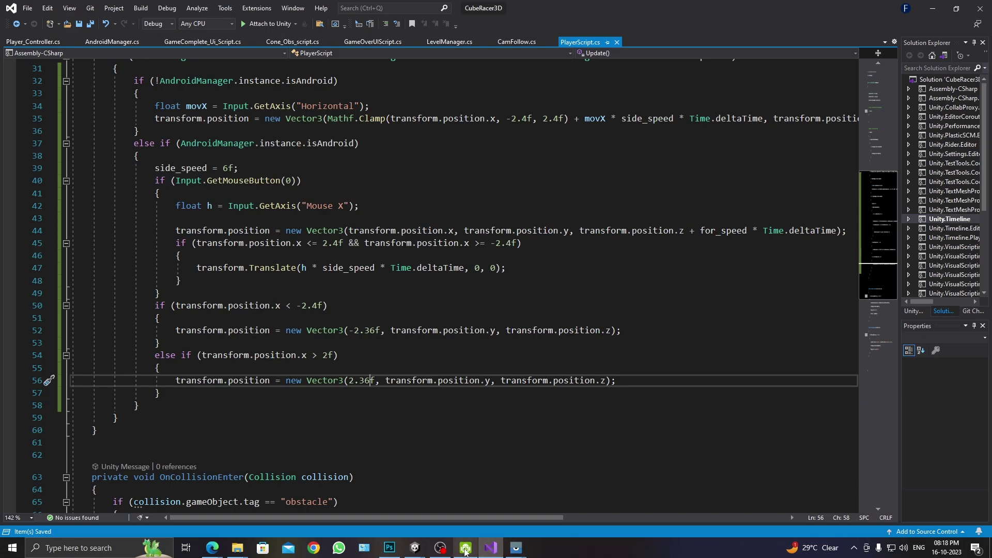
Switch to the Unity Level_01 editor for a test run, then return to PlayerScript.cs.
left_click(415, 548)
left_click(471, 474)
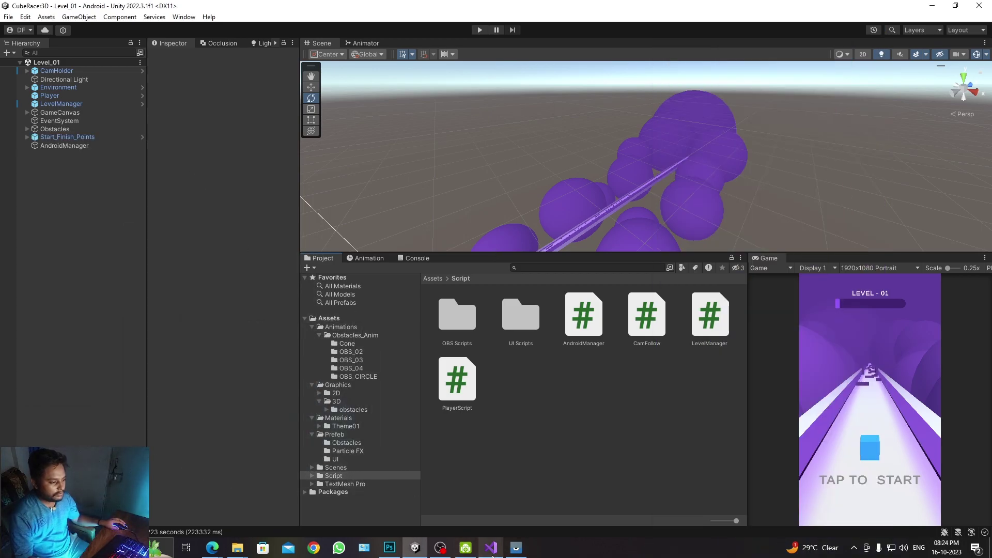
left_click(491, 547)
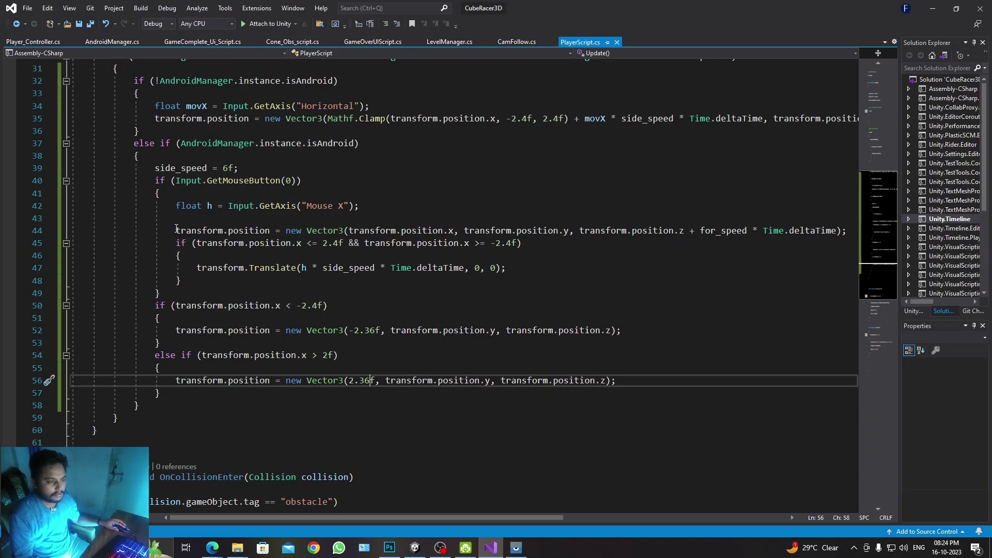
Move the forward-movement statement from line 44 to just below side_speed = 6f and save.
left_click_drag(176, 231, 824, 231)
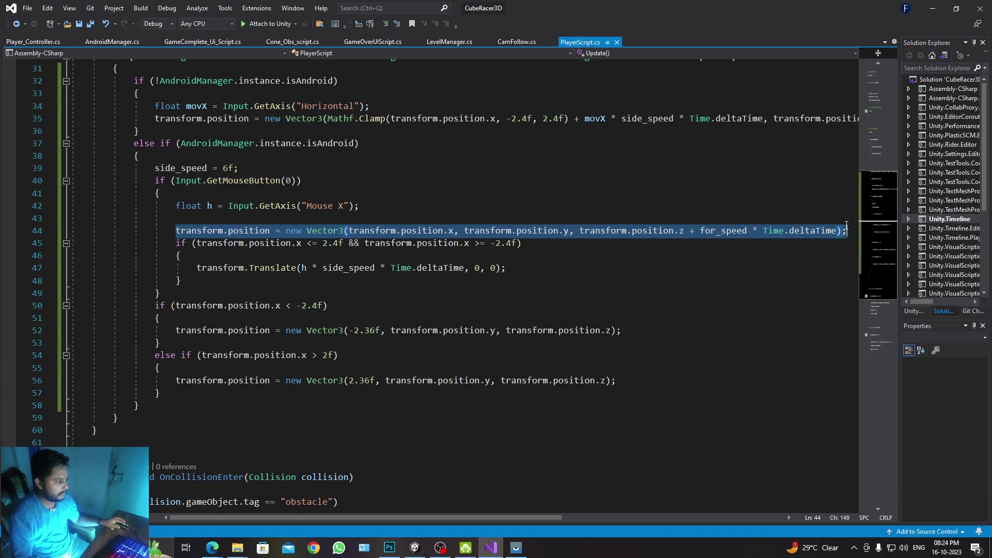
key("ctrl+x")
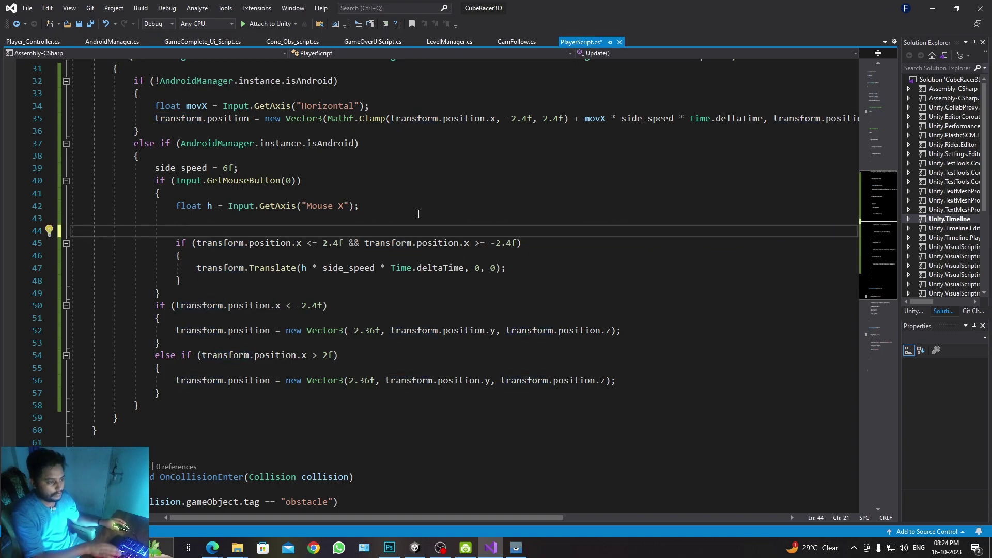
key("BackSpace")
key("BackSpace")
left_click(363, 173)
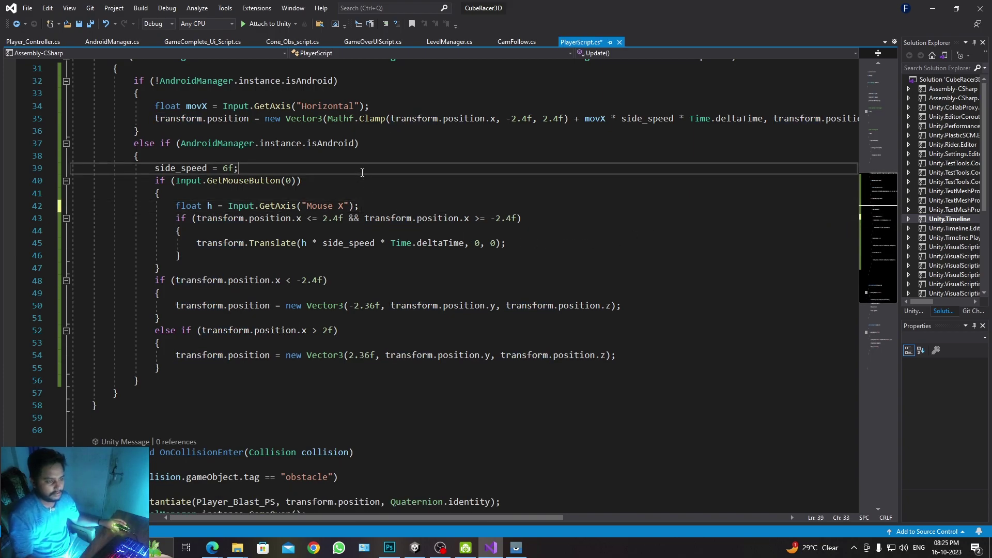
key("Return")
key("ctrl+v")
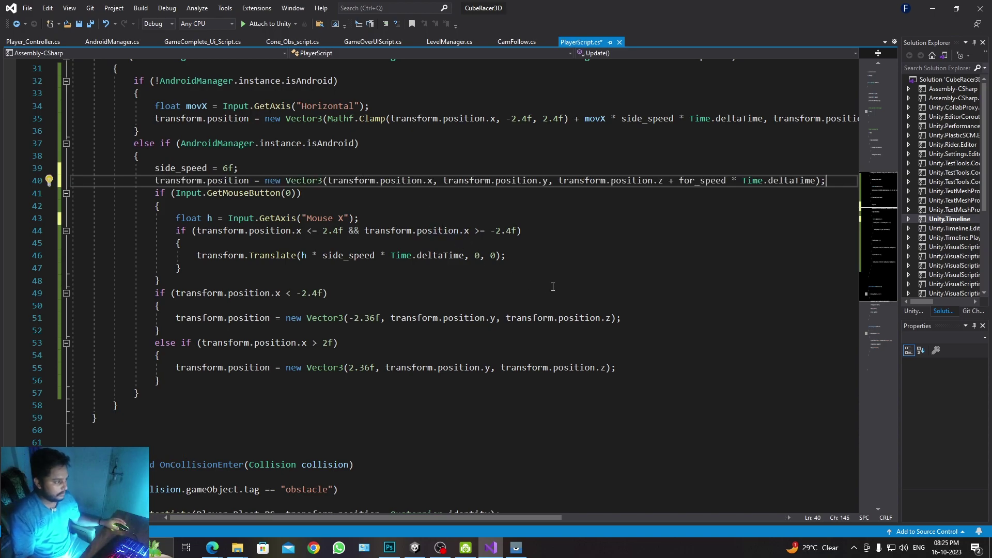
key("ctrl+s")
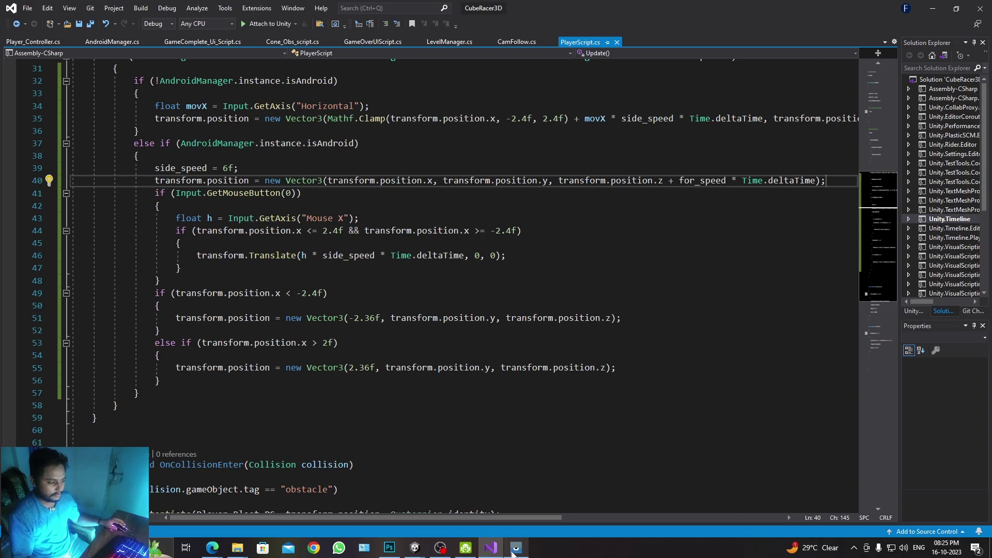
In Unity's Obstacles prefab folder, mark the Cube prefab Static and review OBS_01.
mouse_move(415, 548)
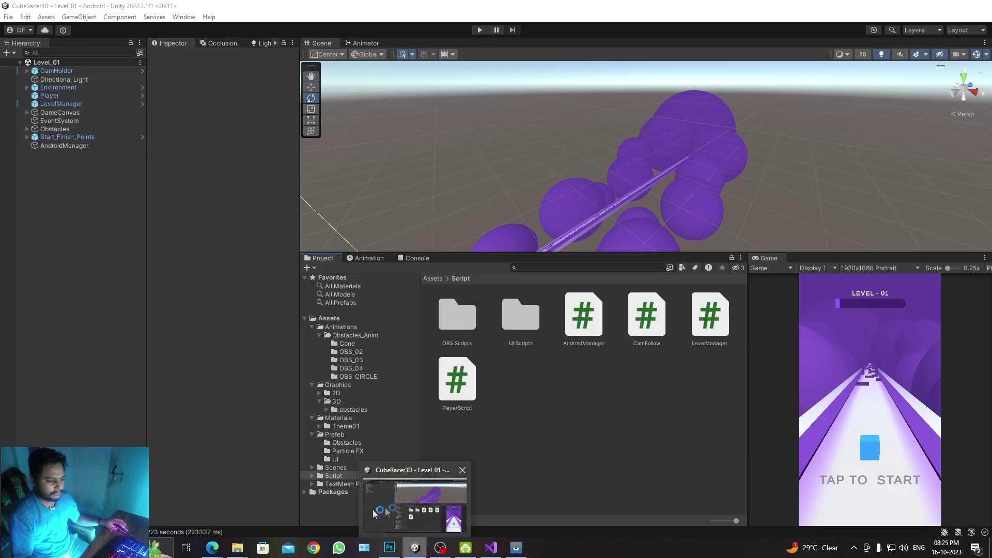
left_click(376, 513)
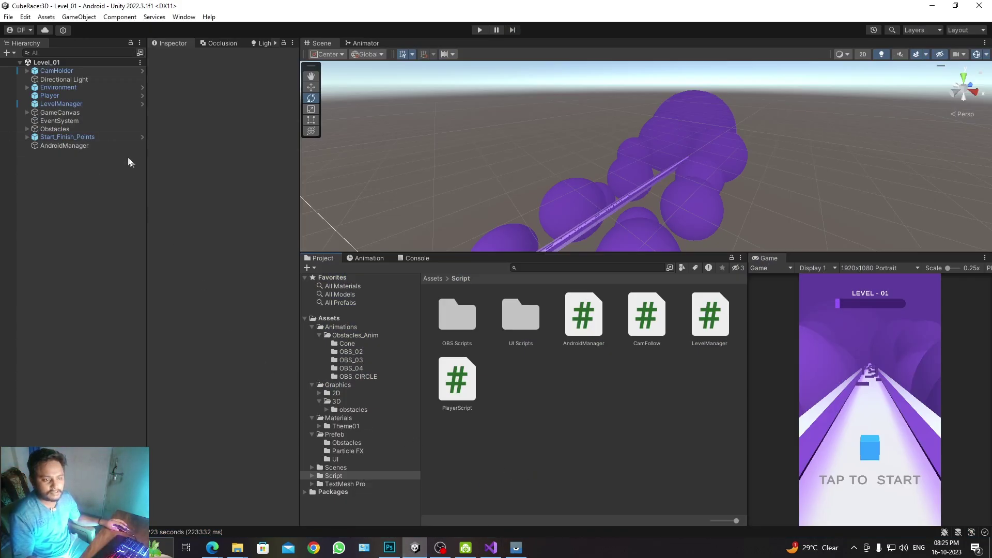
left_click(347, 443)
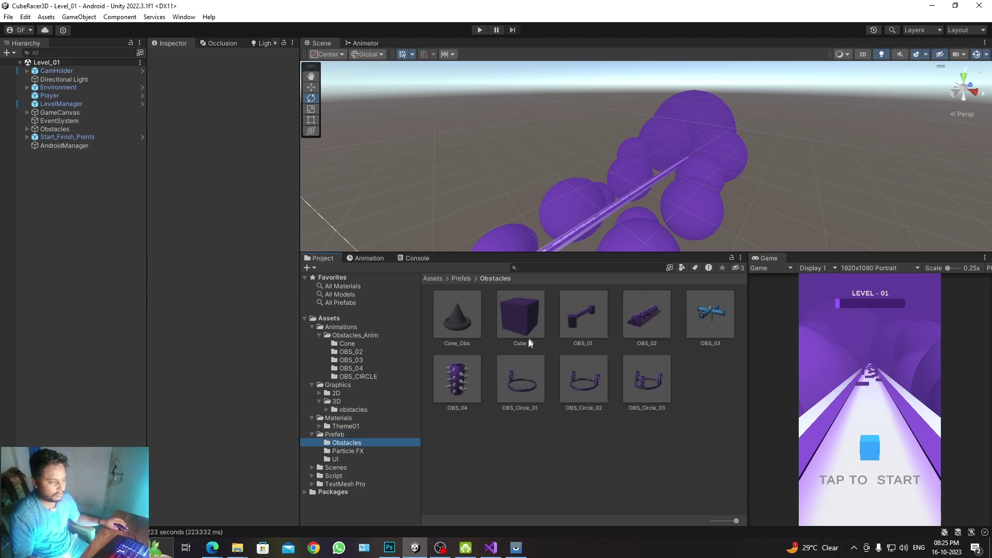
double_click(530, 325)
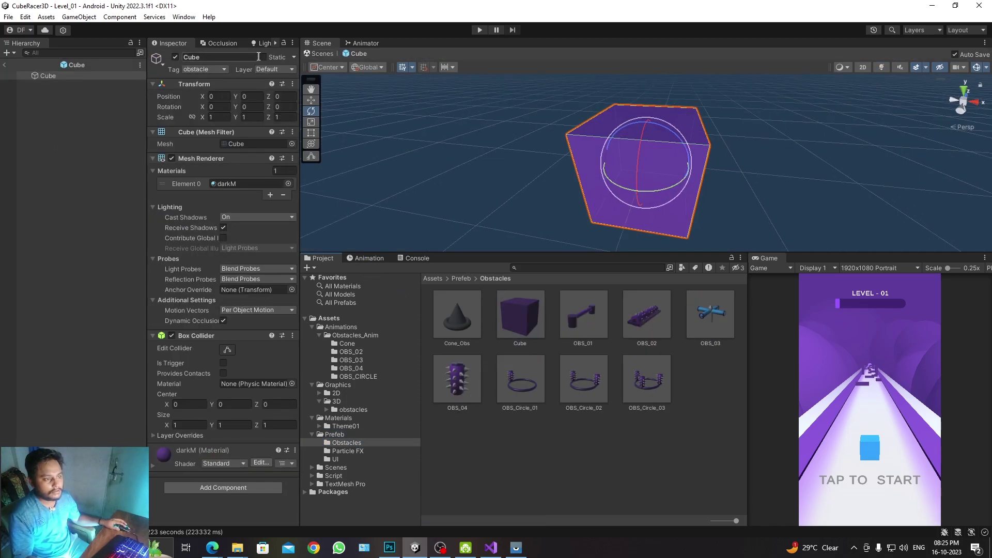
left_click(263, 57)
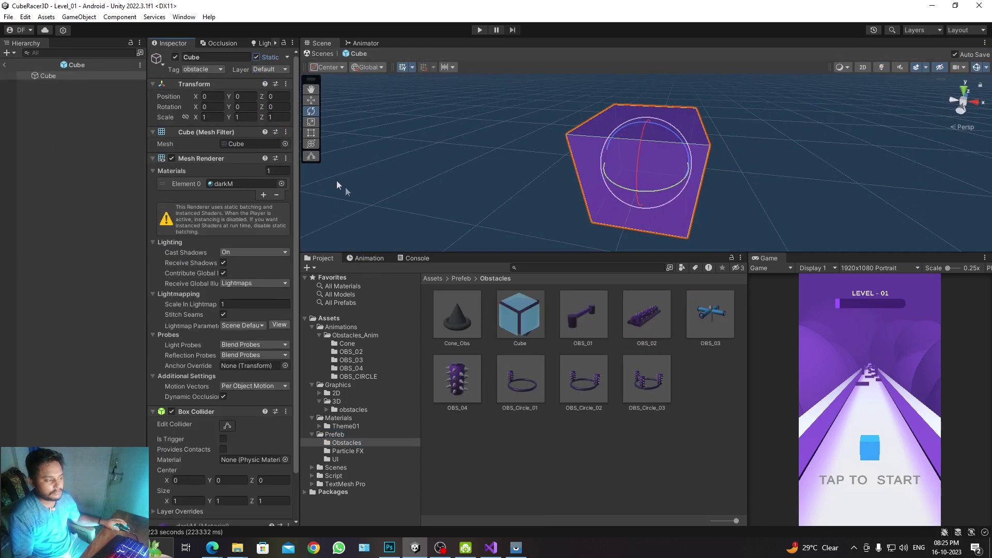
double_click(584, 324)
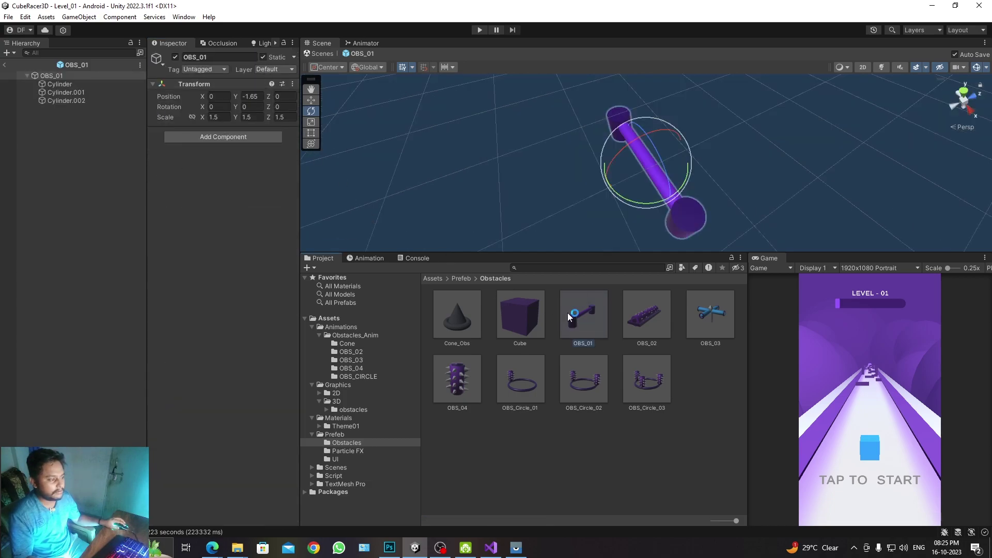
double_click(526, 312)
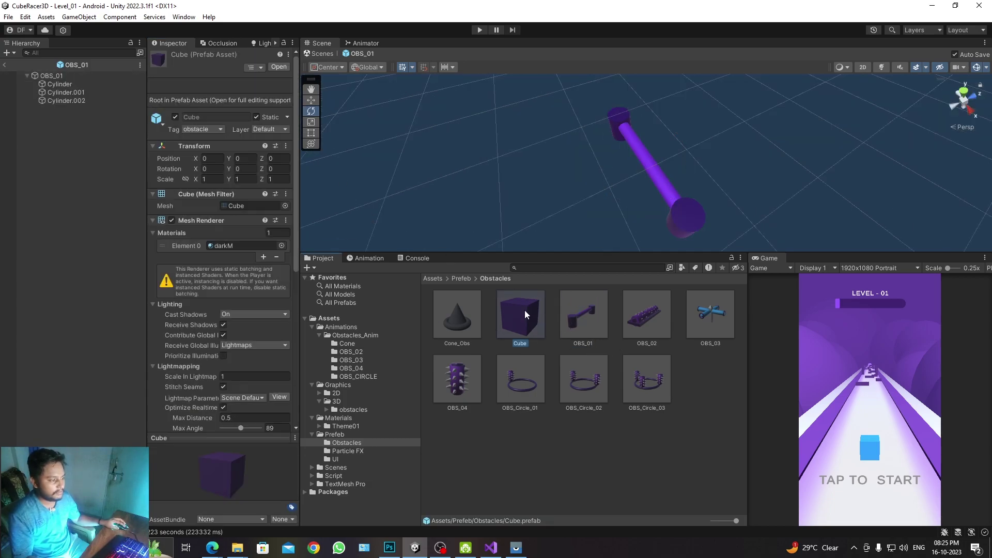
In the OBS_02 prefab, mark Cube, Cylinder (1) and Cylinder (2) as Static.
double_click(647, 322)
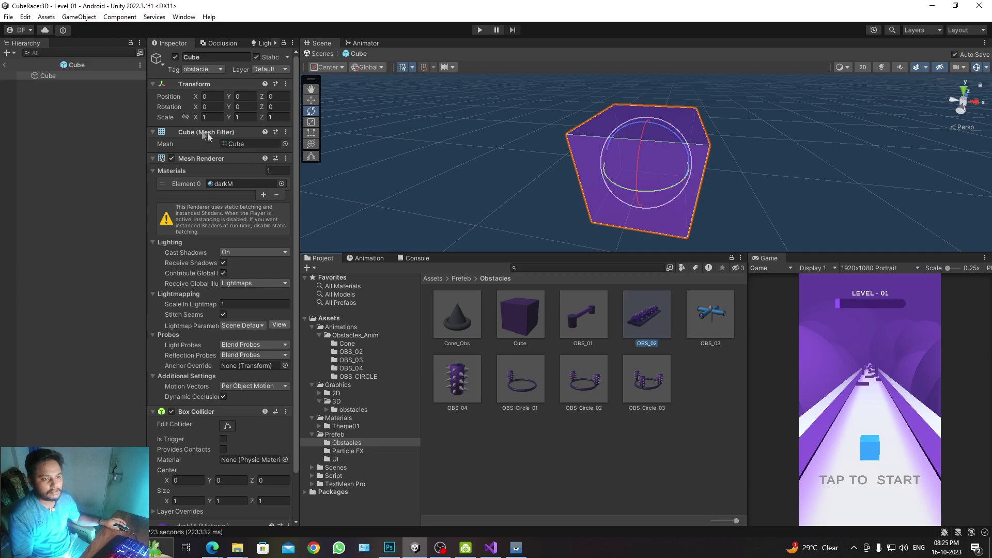
left_click(55, 84)
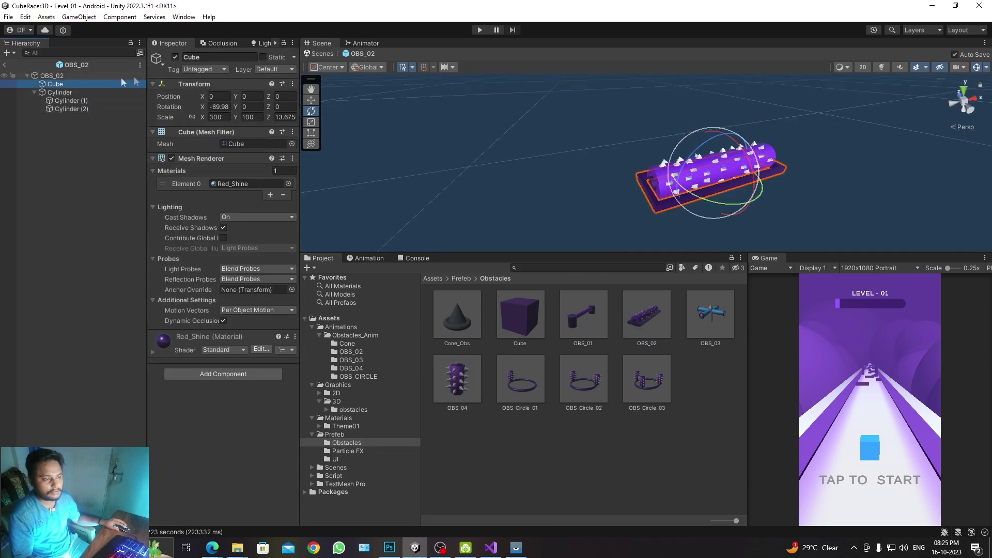
left_click(263, 58)
left_click(72, 100)
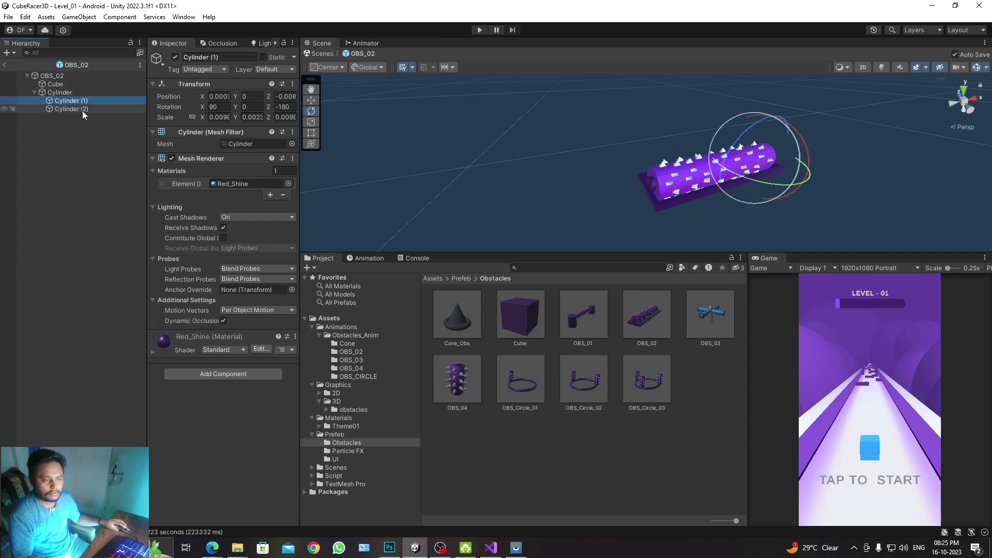
left_click(82, 109, "ctrl")
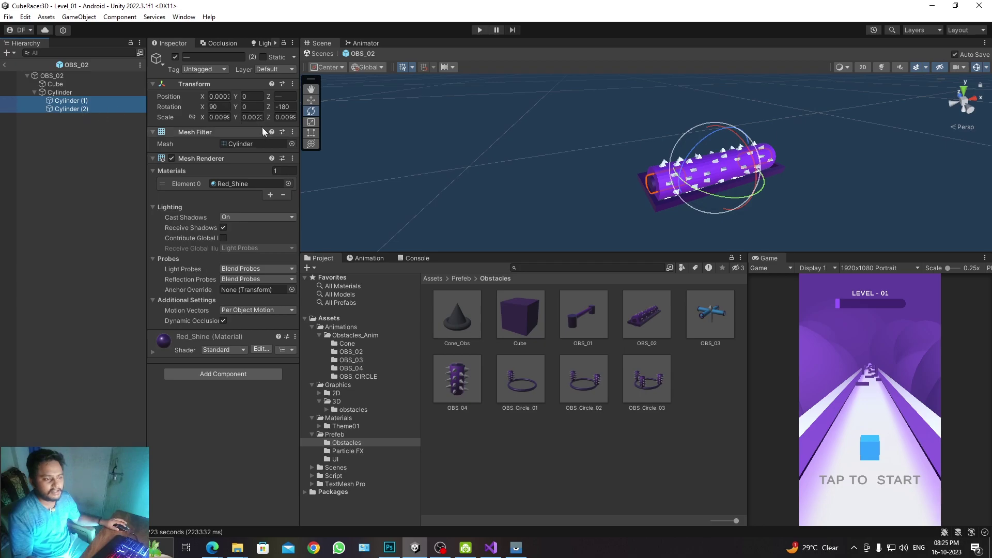
left_click(264, 57)
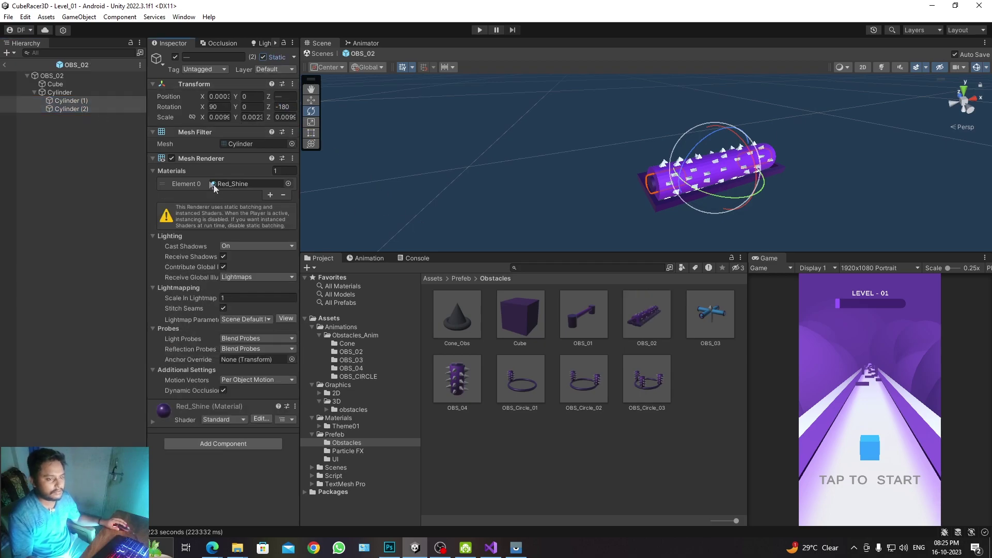
left_click(78, 94)
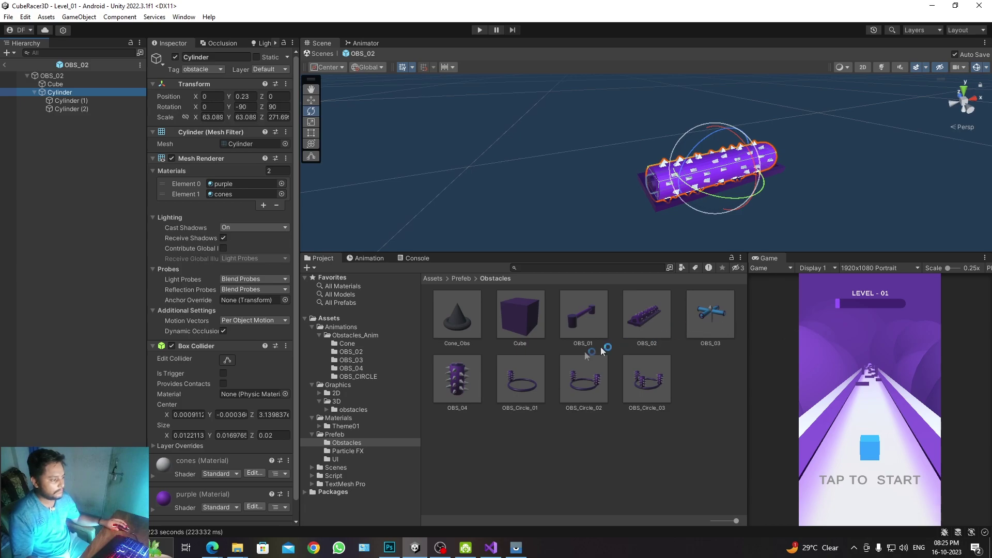
Go back to the Prefab/Obstacles folder and open OBS_04 for editing.
left_click(416, 378)
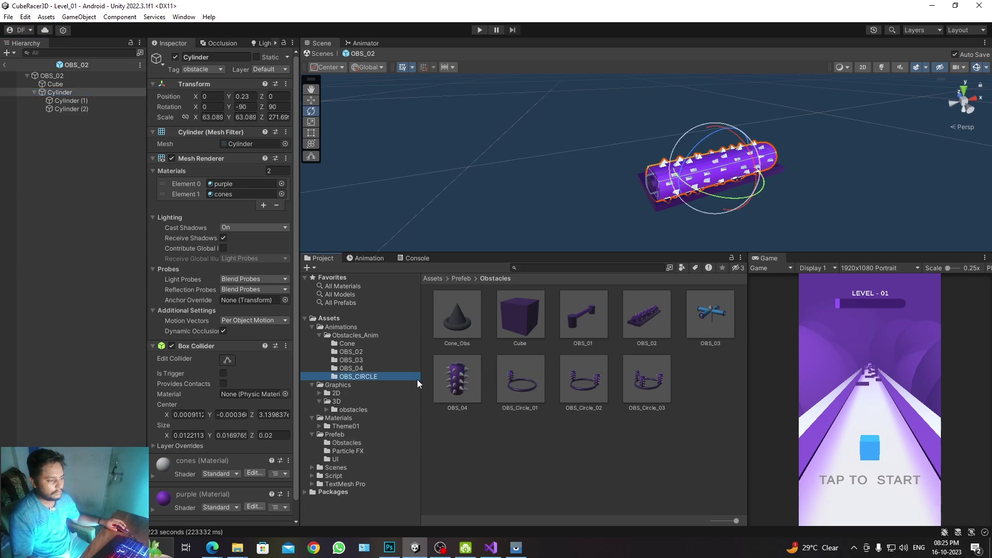
left_click(335, 435)
left_click(369, 444)
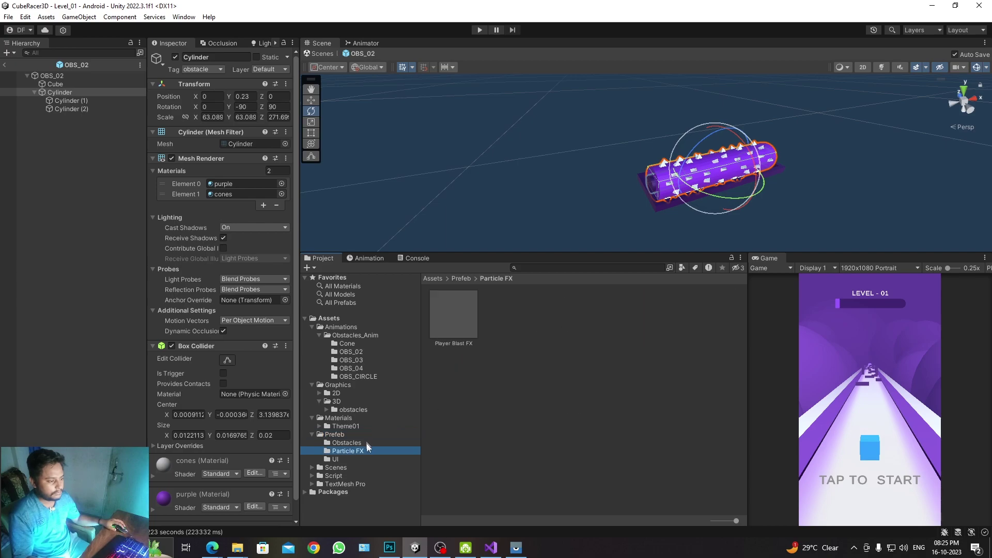
double_click(469, 378)
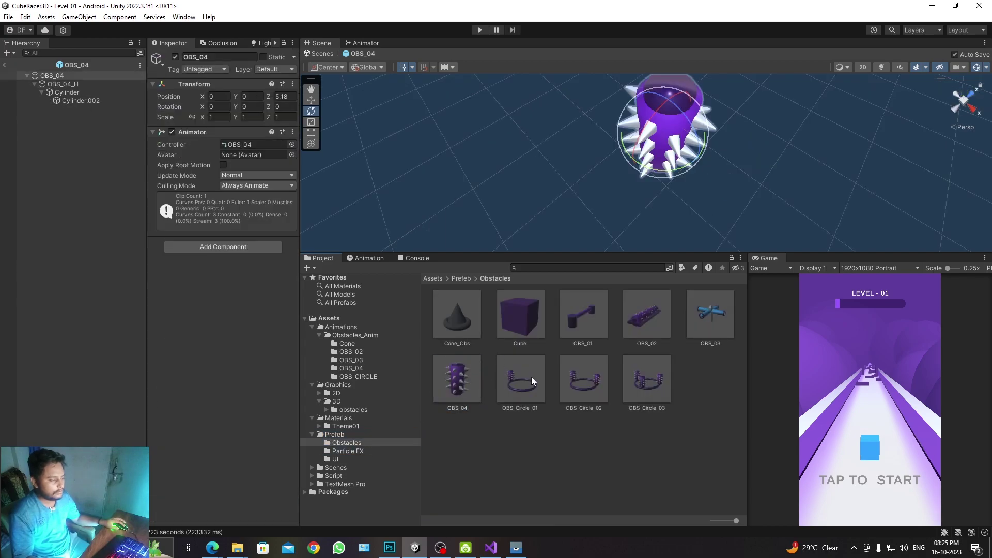
Check OBS_04's Cylinder.002 and the static cylinders in OBS_01 and OBS_02, then exit Prefab Mode.
left_click(78, 100)
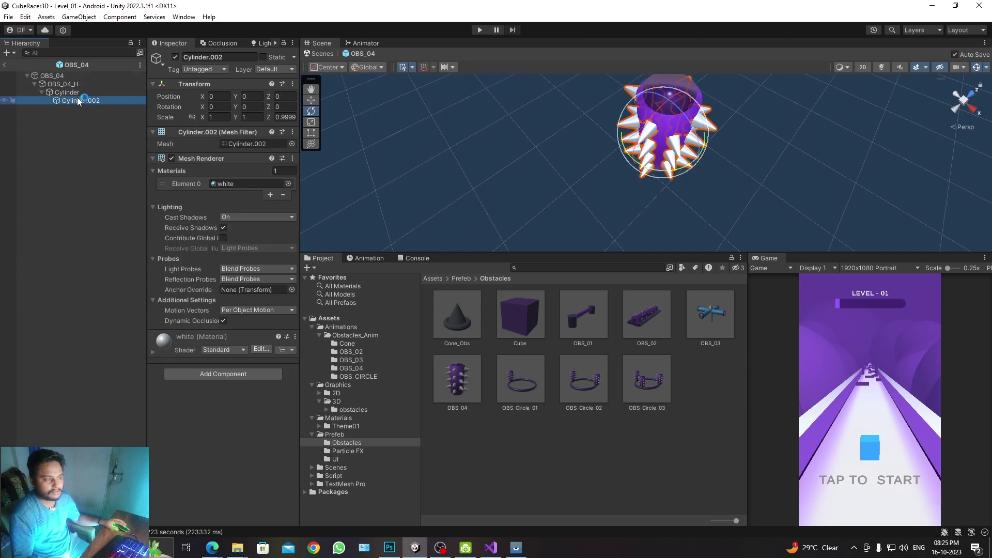
key("Up")
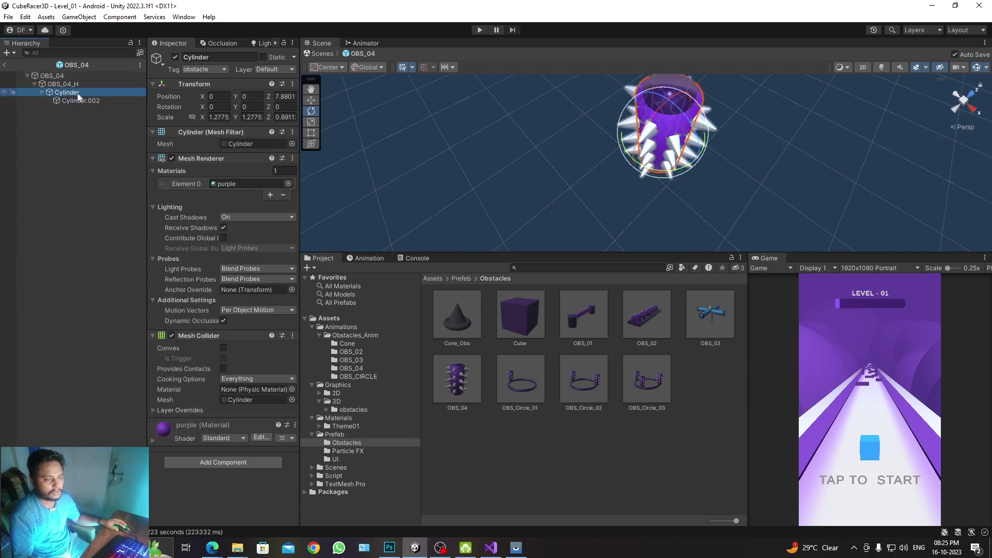
key("Down")
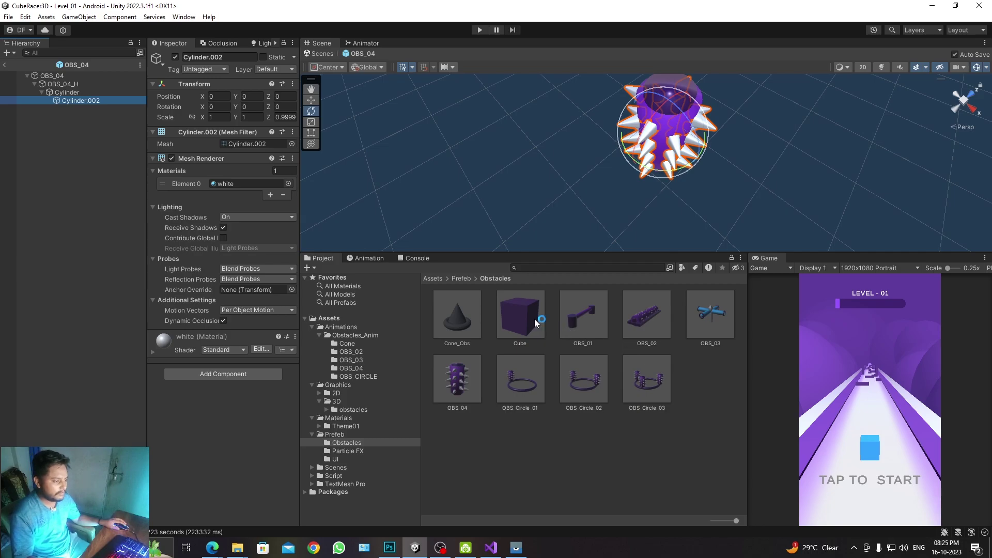
double_click(583, 316)
double_click(650, 317)
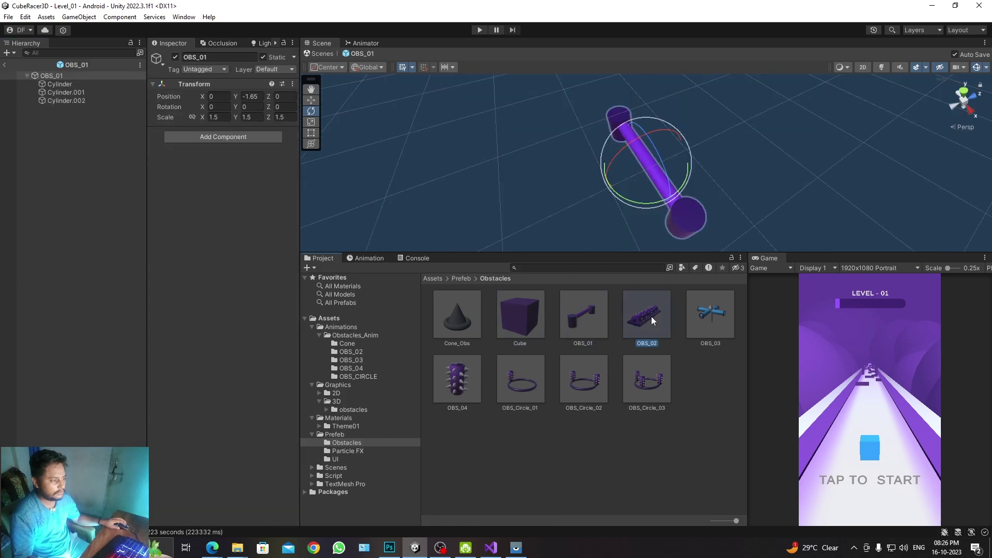
left_click(71, 100)
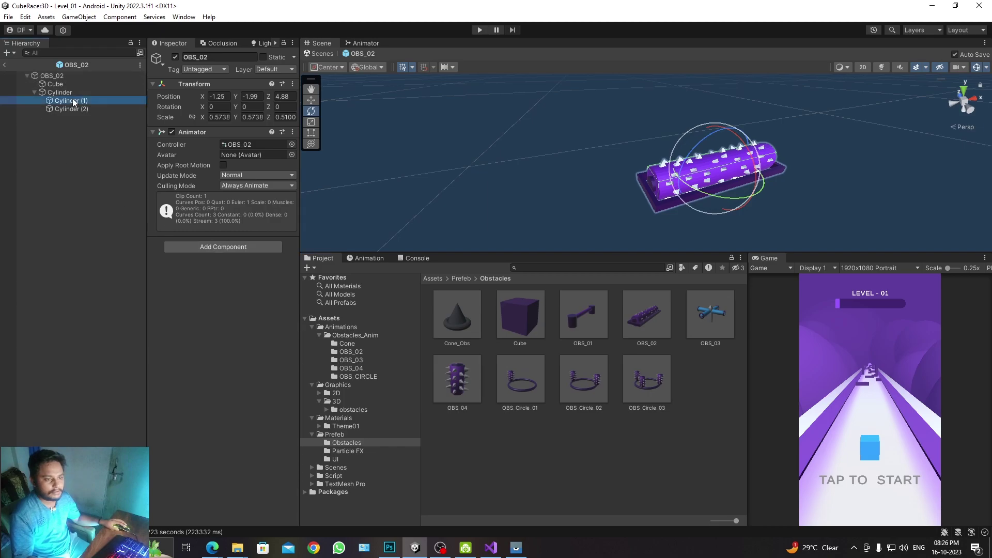
left_click(71, 108, "shift")
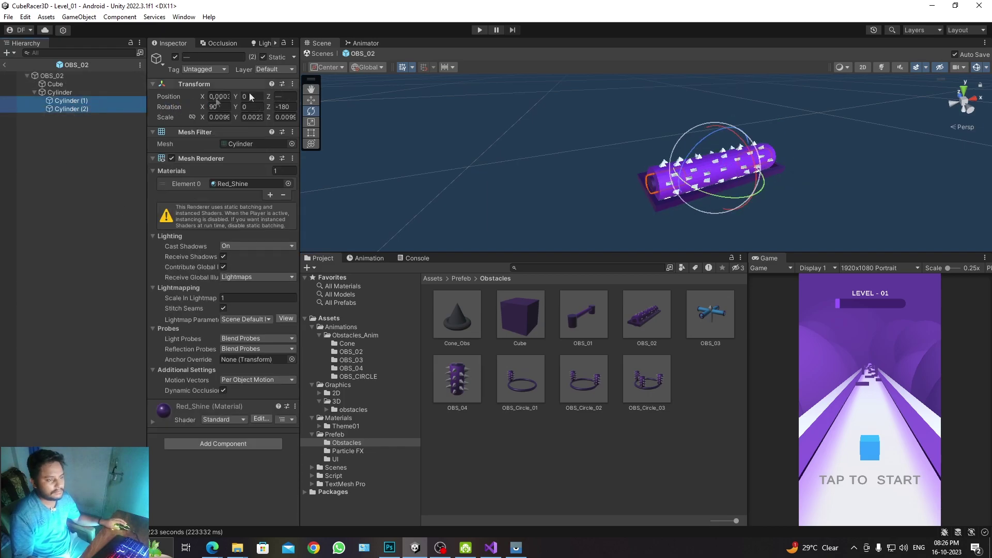
left_click(4, 66)
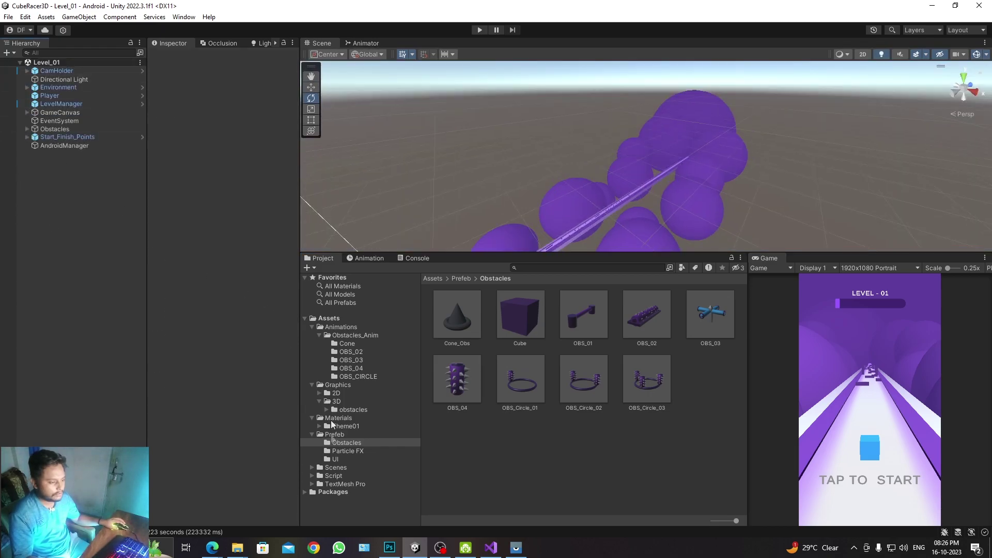
In Assets/Scenes, bake occlusion culling starting with Level_01 and continuing level by level.
left_click(335, 467)
scroll(485, 327, "down", 2)
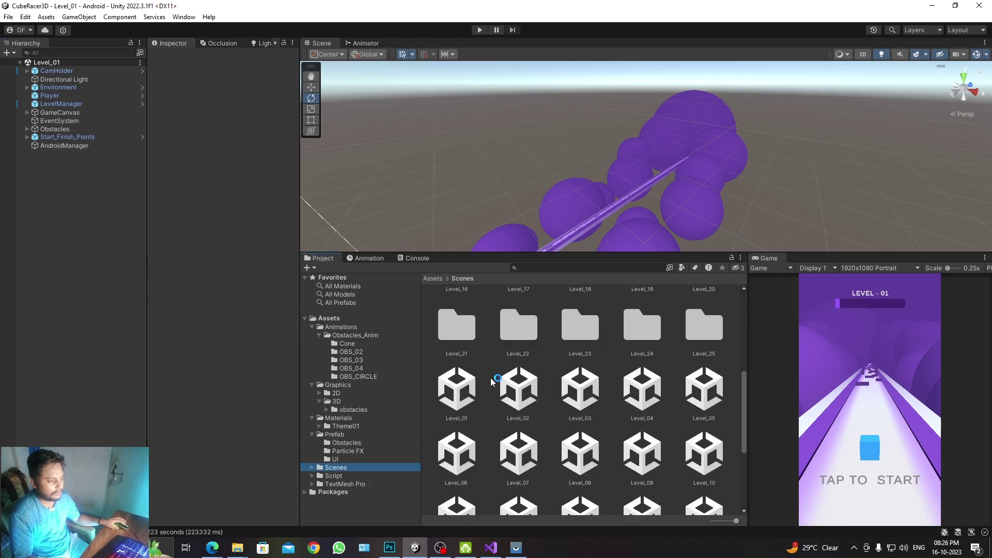
scroll(491, 381, "down", 3)
left_click(457, 357)
left_click(222, 43)
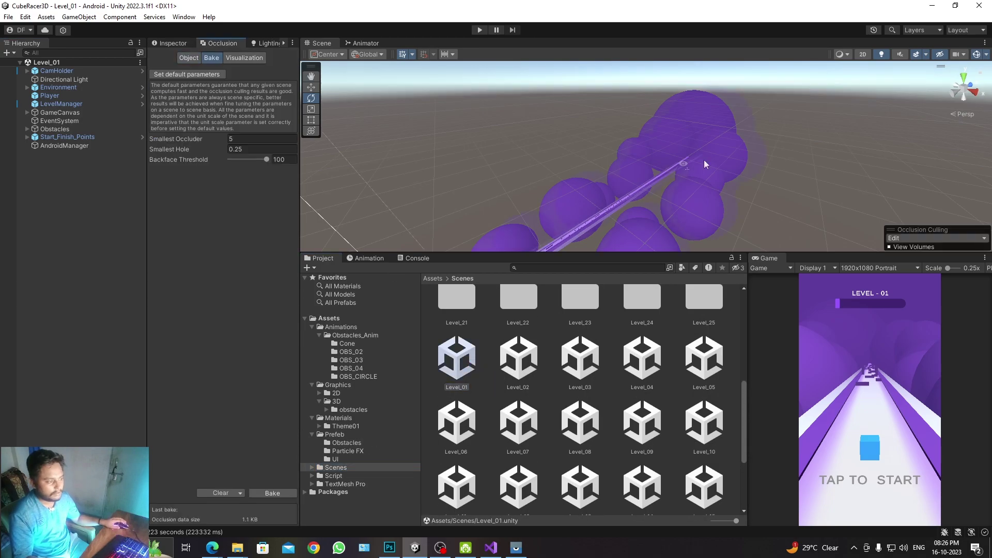
left_click(282, 497)
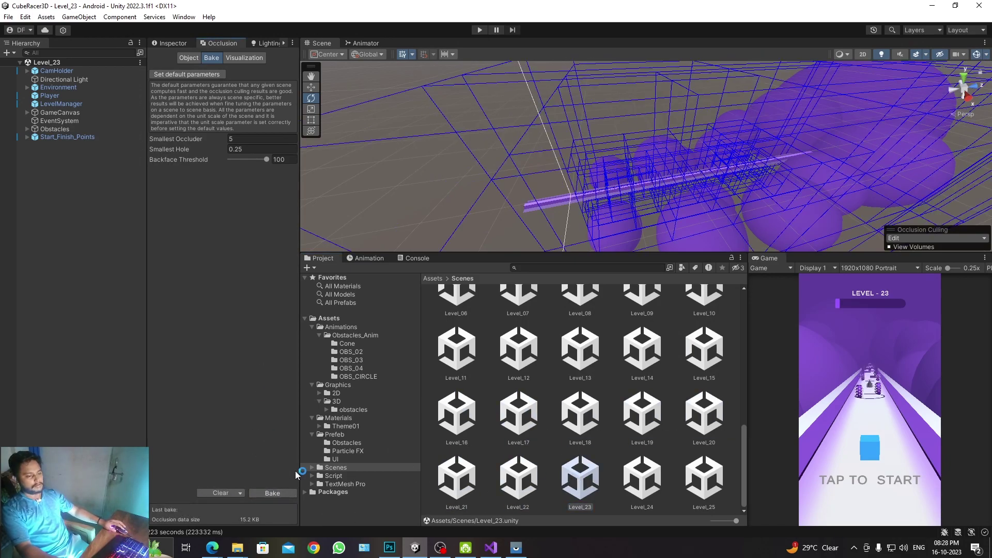
Bake occlusion culling for Level_24 and Level_25, then view the Visualization tab.
double_click(630, 478)
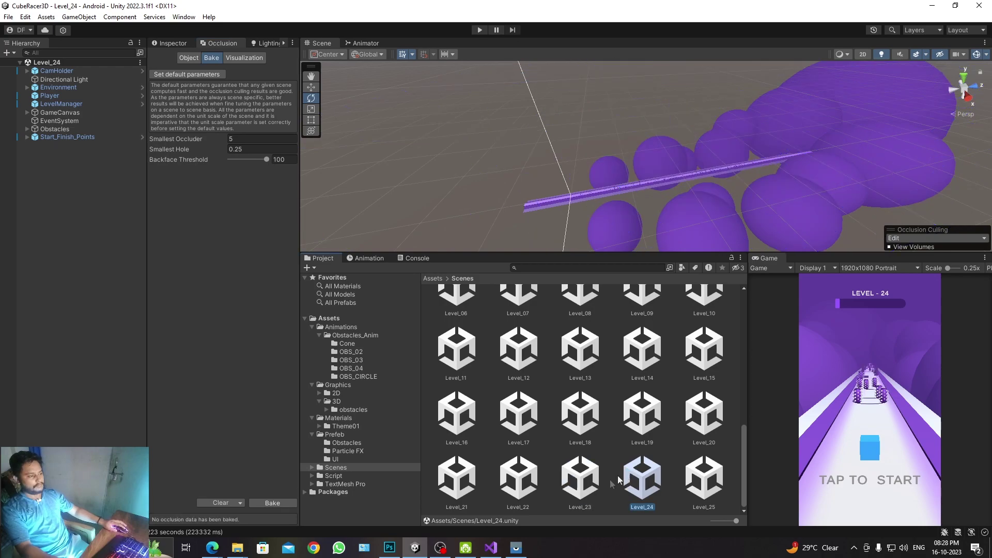
left_click(273, 503)
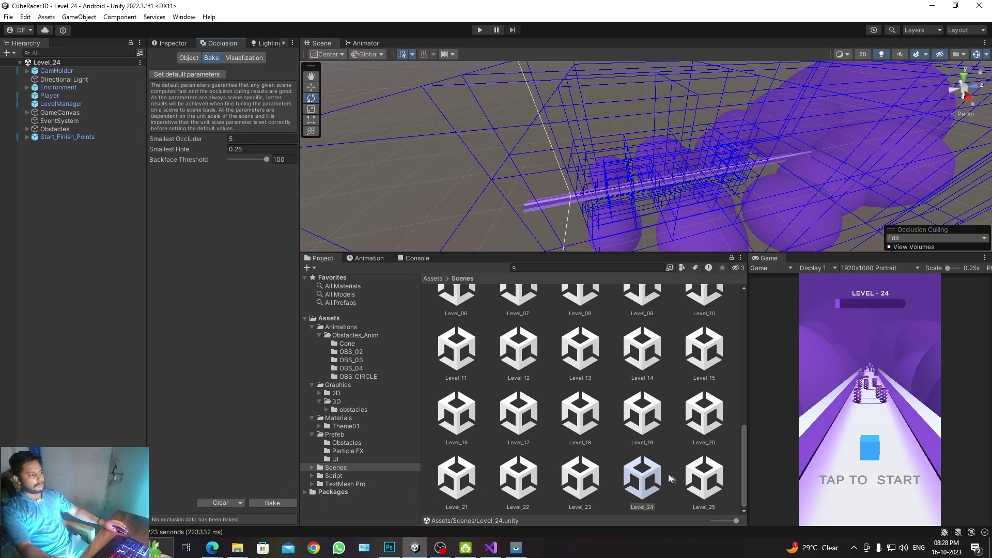
left_click(721, 482)
double_click(720, 482)
left_click(273, 494)
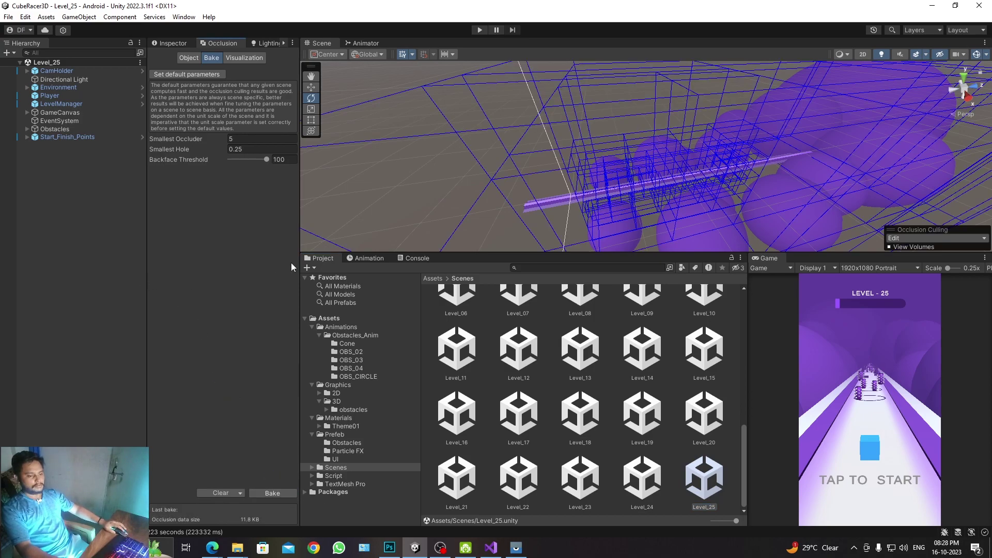
left_click(244, 58)
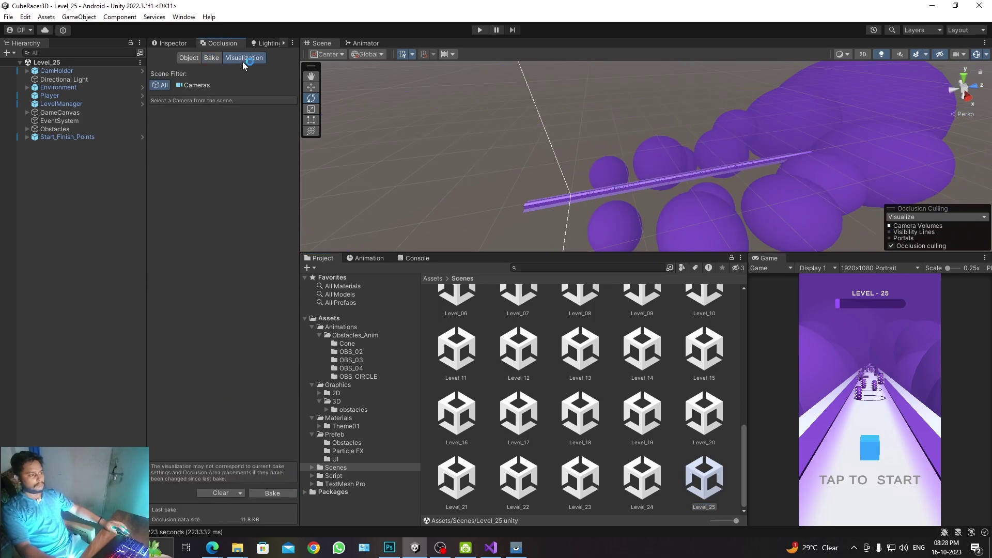